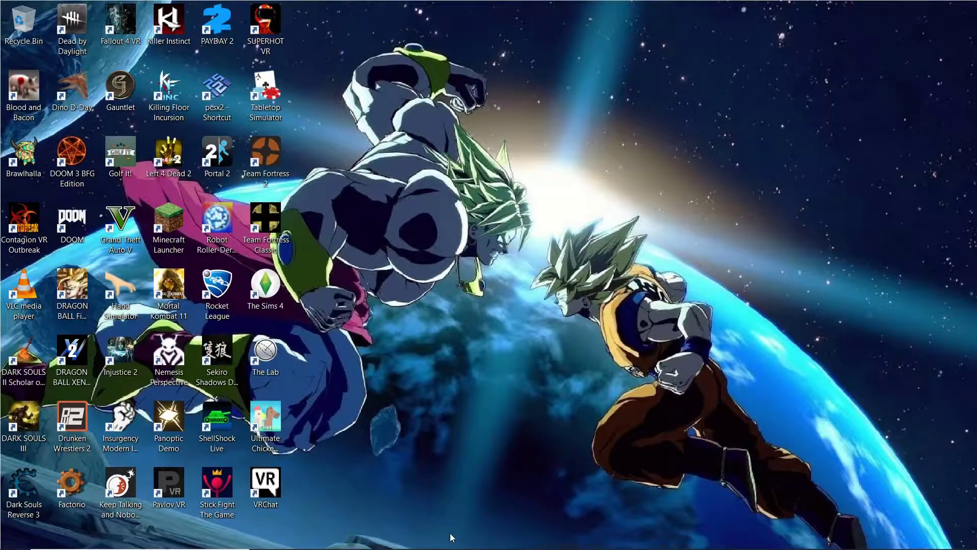
# Step: Bring the Chrome window showing the Python 2.7.5 download page to the front
pyautogui.moveTo(487, 537)
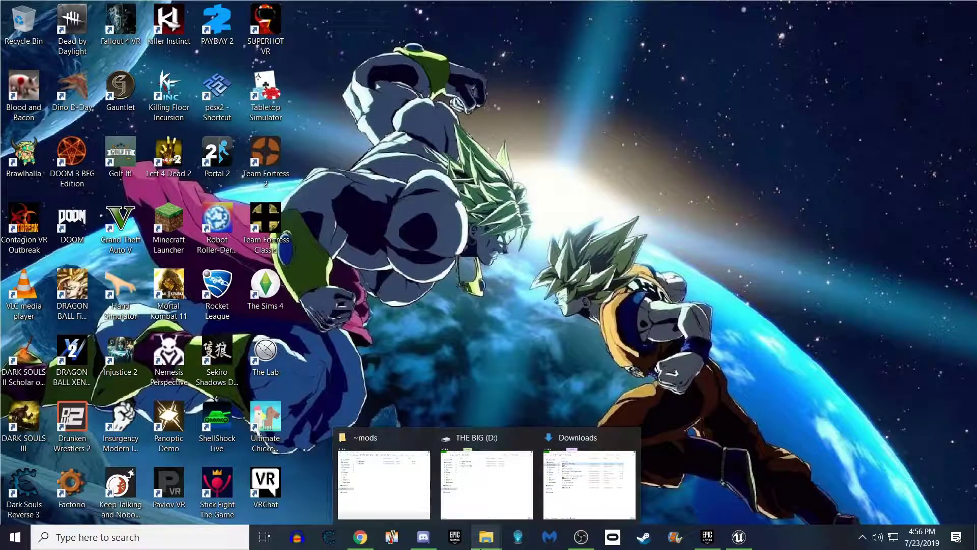
pyautogui.click(360, 537)
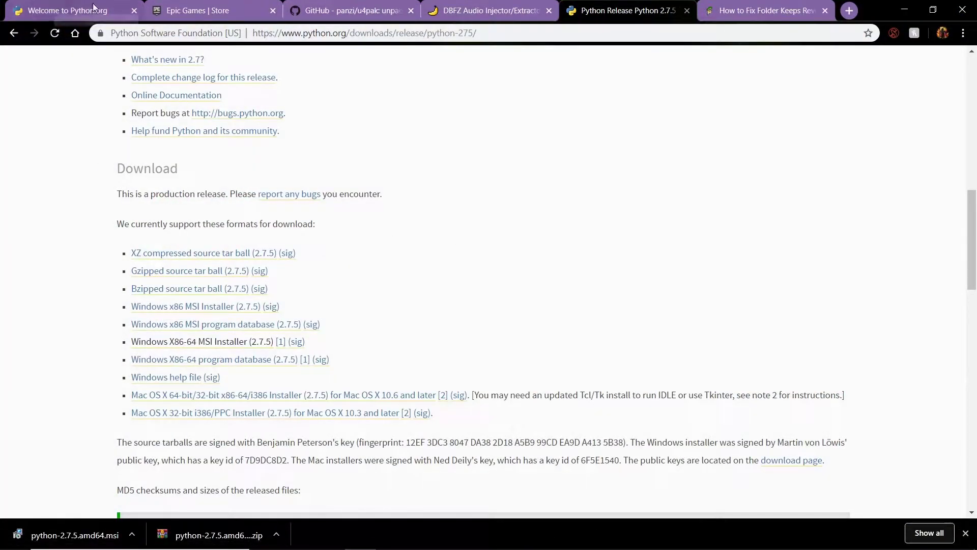
# Step: Browse the Python 2.7.5, Epic Games, DBFZ Audio Injector and u4pak tabs, ending on the PAK unpacking tutorial
pyautogui.hotkey('alt', 'Tab')
pyautogui.click(63, 10)
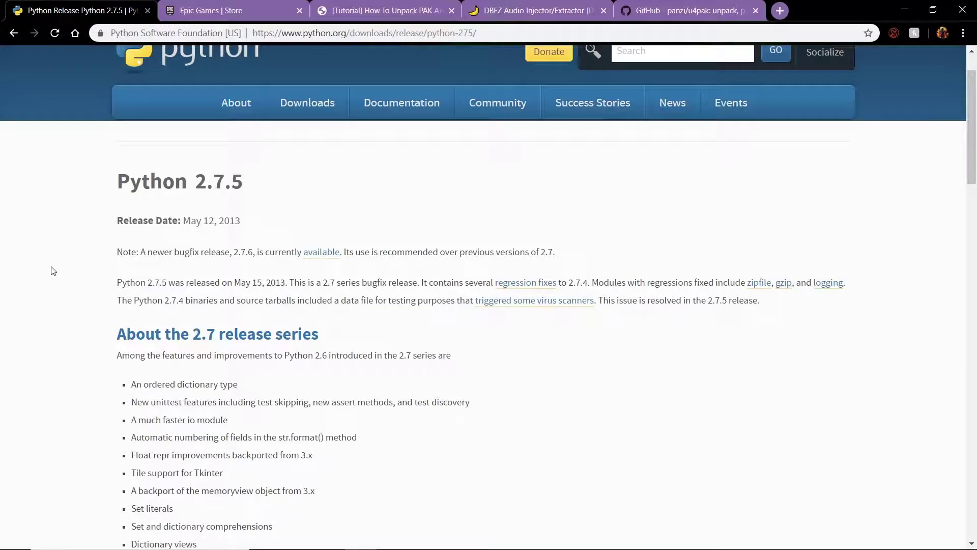
pyautogui.click(232, 6)
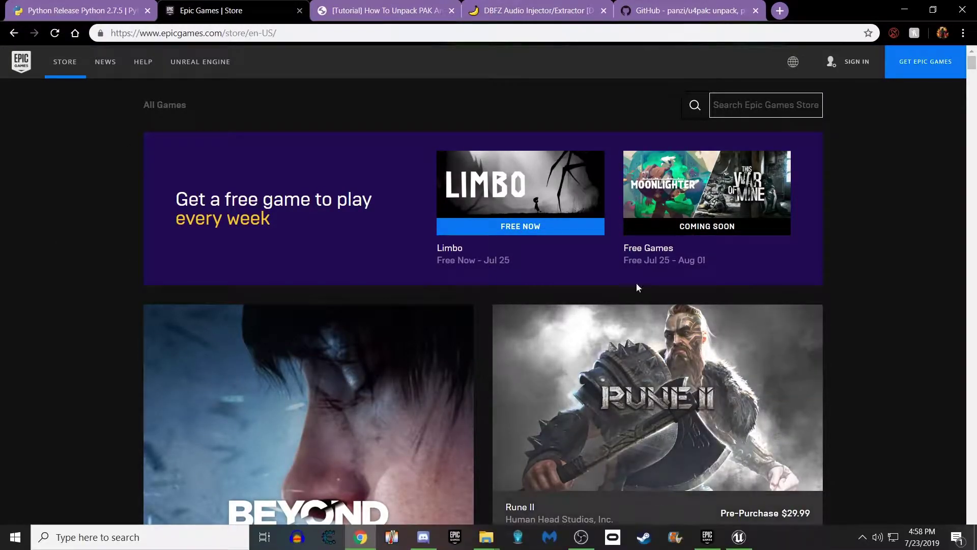
pyautogui.click(351, 6)
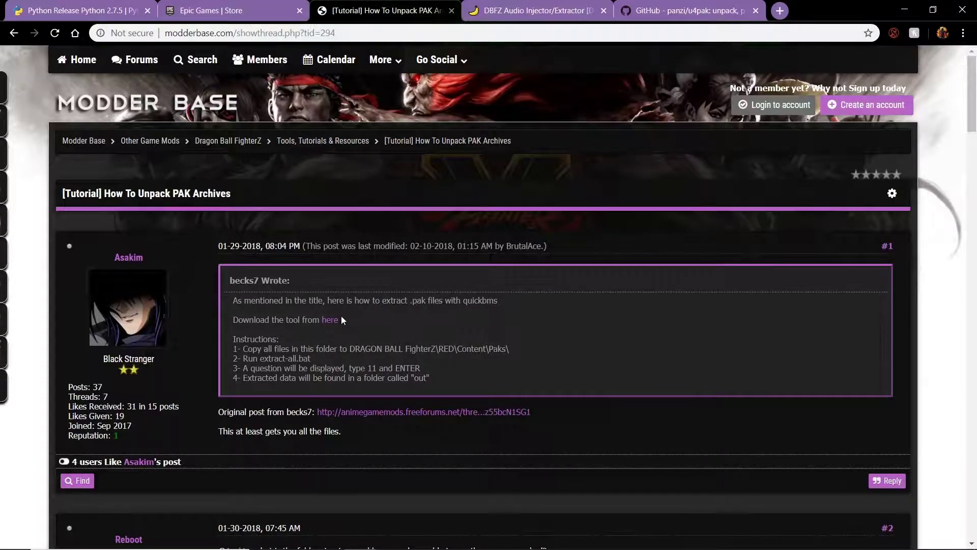
pyautogui.click(527, 6)
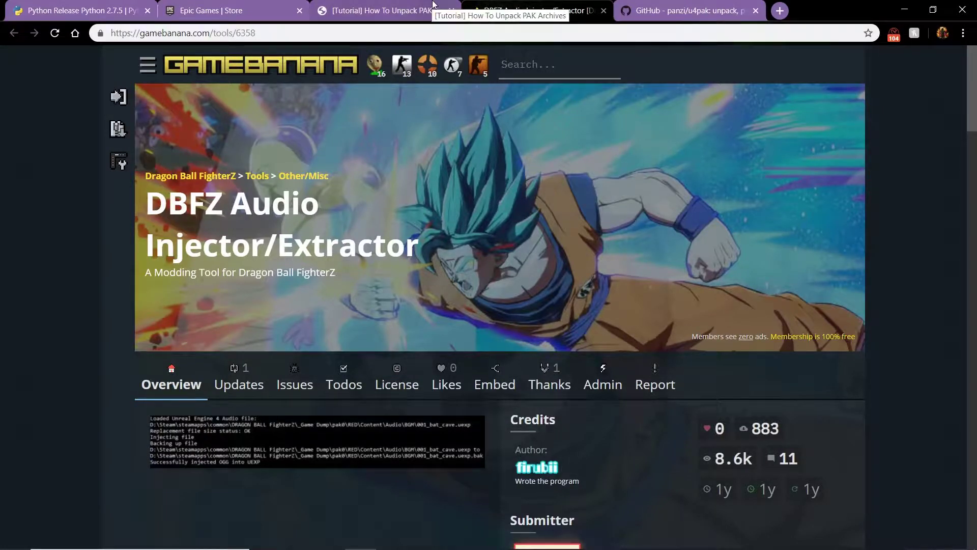
pyautogui.click(687, 8)
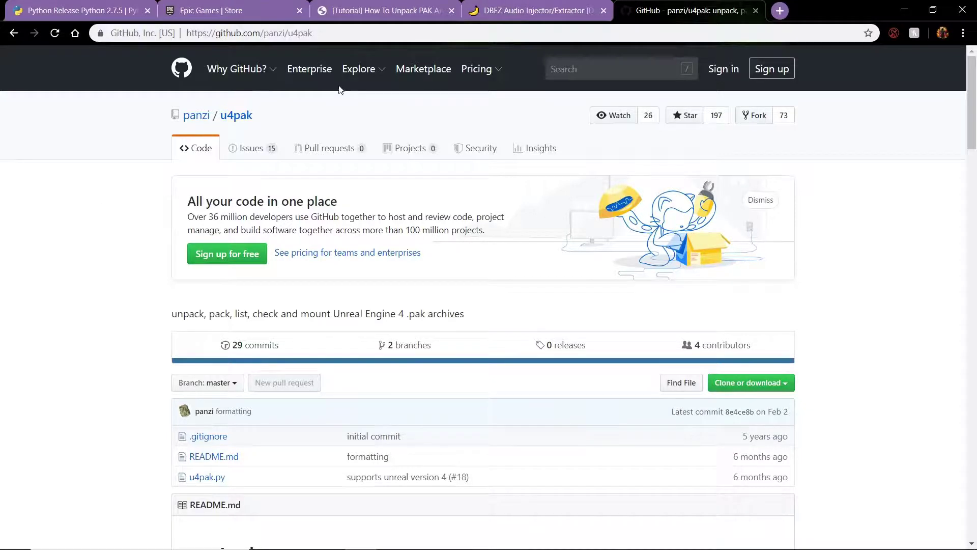
pyautogui.hotkey('ctrl', '1')
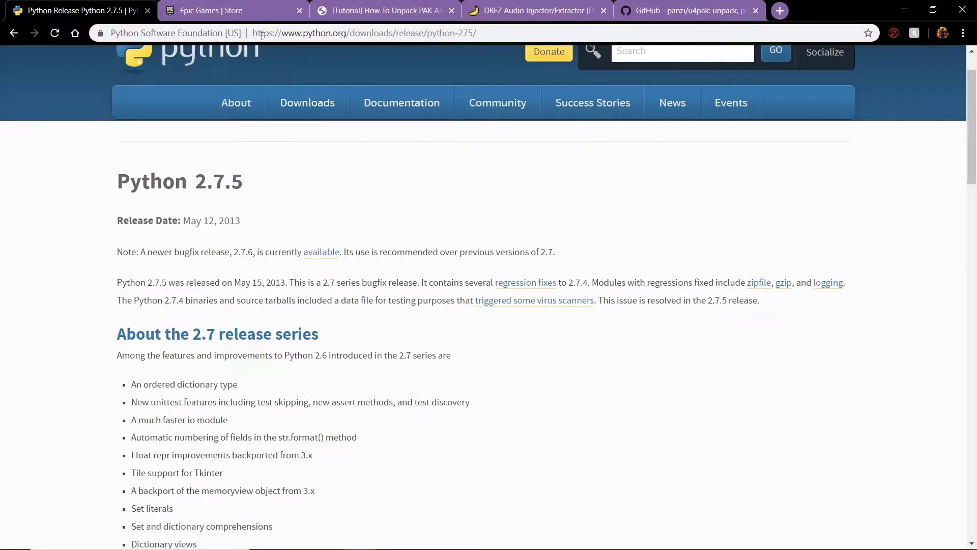
pyautogui.click(388, 7)
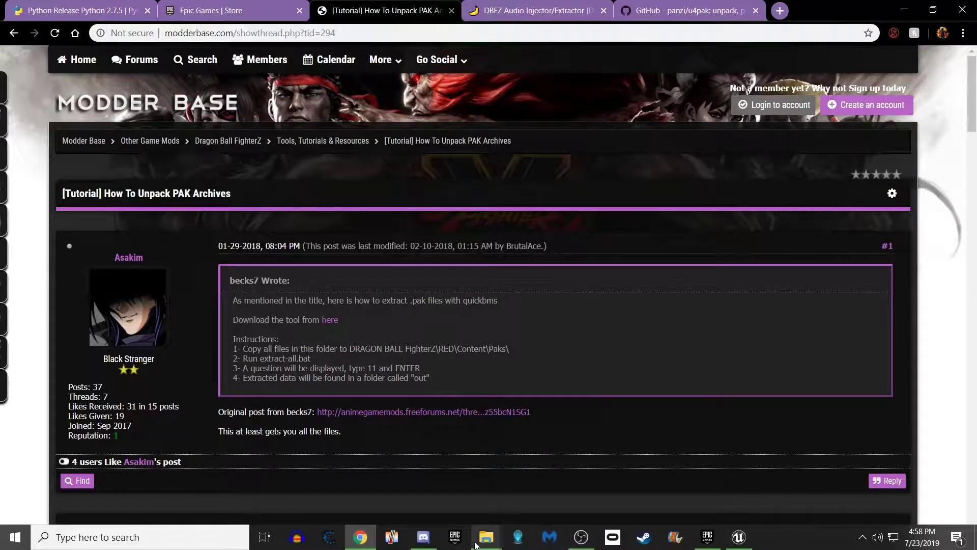
# Step: Close the Downloads window and open Fighterz modding > Zunpacker on THE BIG (D:)
pyautogui.moveTo(476, 545)
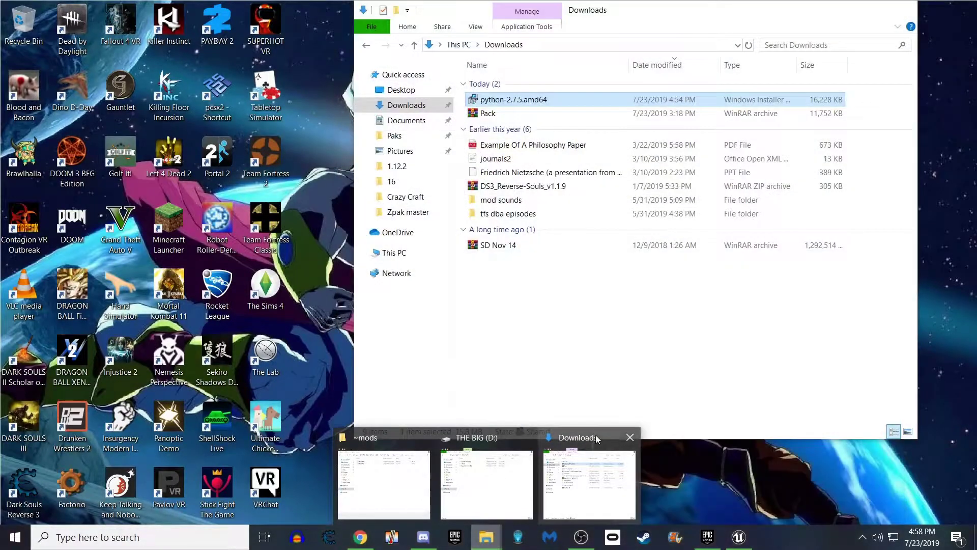
pyautogui.click(630, 437)
pyautogui.click(532, 480)
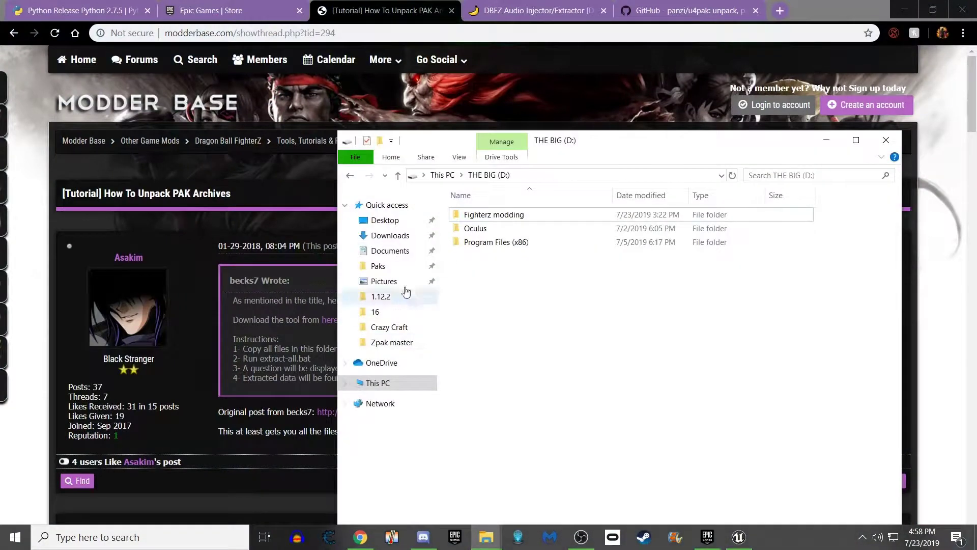
pyautogui.doubleClick(489, 216)
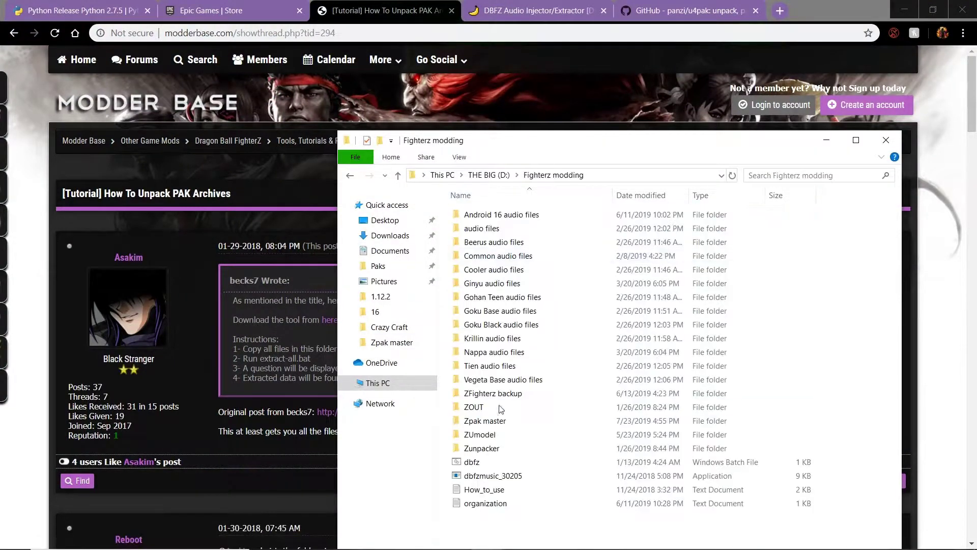
pyautogui.doubleClick(482, 448)
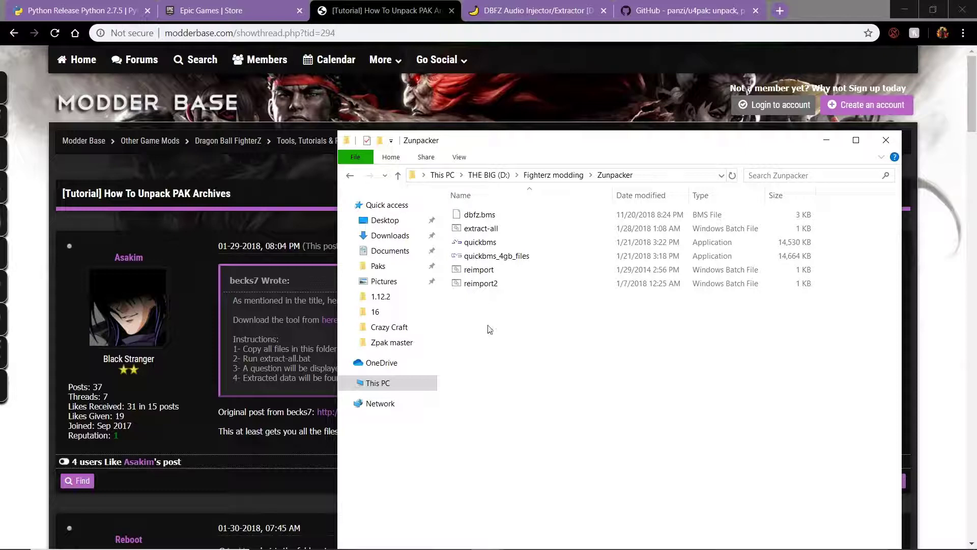
pyautogui.moveTo(487, 337); pyautogui.dragTo(509, 371)
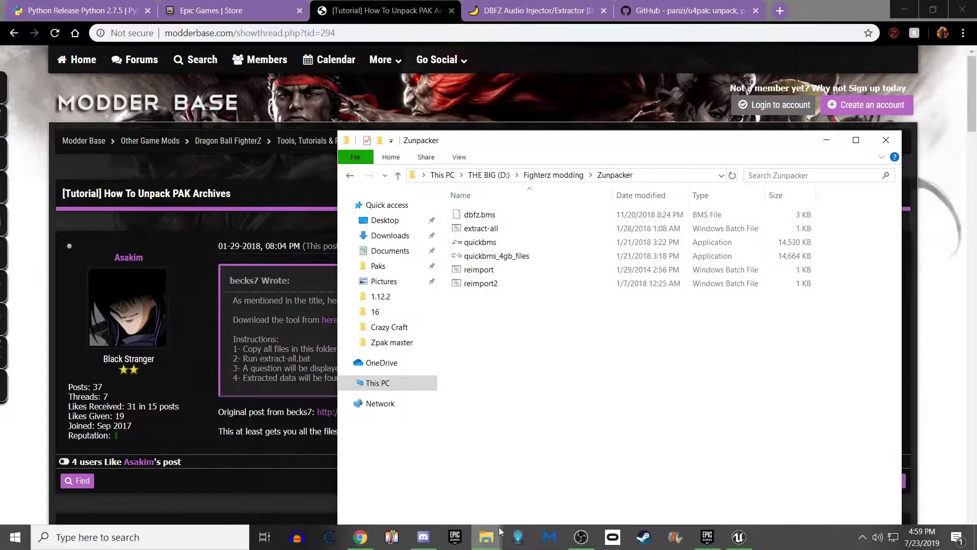
# Step: Bring up the ~mods window, go up to the game's Paks folder and reposition it
pyautogui.click(489, 537)
pyautogui.rightClick(489, 539)
pyautogui.click(650, 458)
pyautogui.moveTo(484, 544)
pyautogui.click(448, 483)
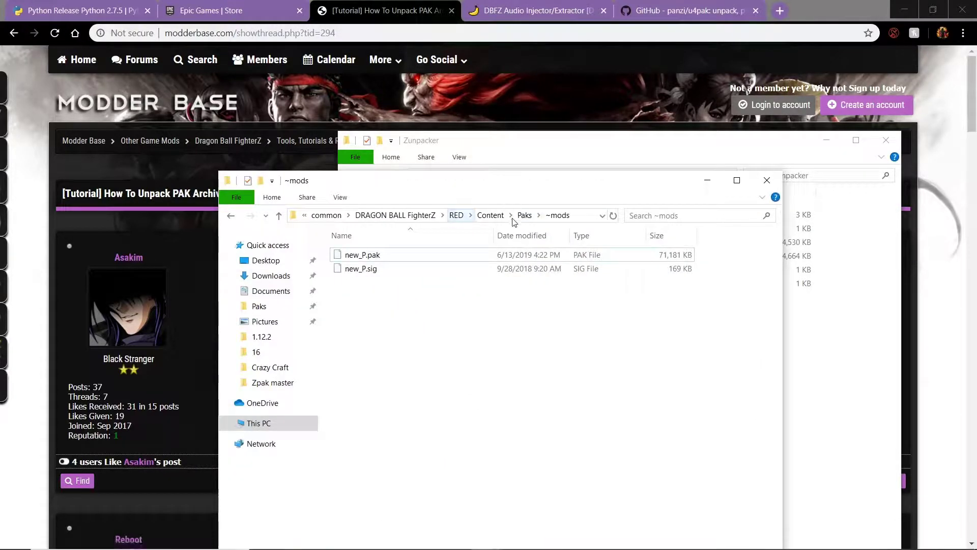
pyautogui.click(517, 217)
pyautogui.click(419, 220)
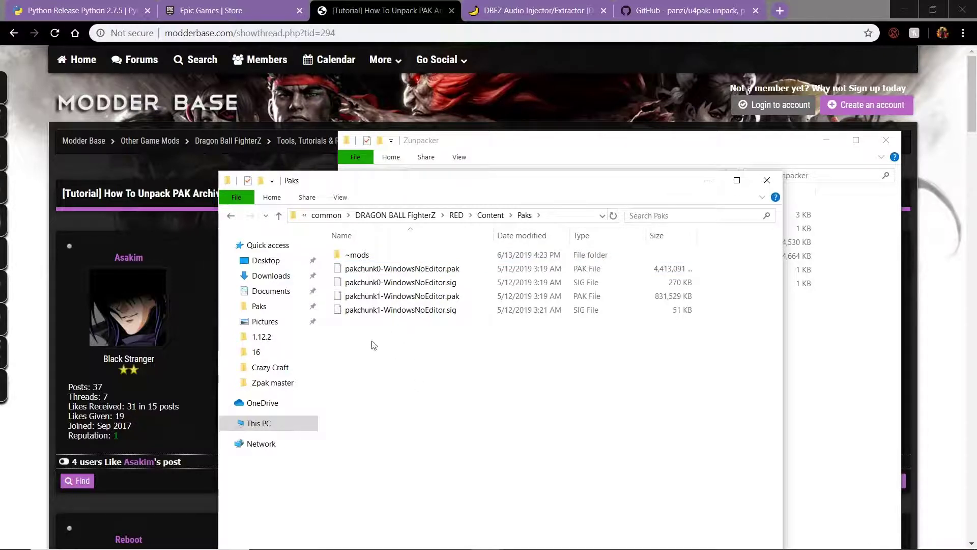
pyautogui.moveTo(374, 345); pyautogui.dragTo(405, 276)
pyautogui.click(397, 357)
pyautogui.moveTo(448, 192); pyautogui.dragTo(411, 281)
# Step: Browse ZOUT\pakchunk0-WindowsNoEditor\GAME\RED\Content, then return to Fighterz modding and select dbfzmusic_30205
pyautogui.click(483, 239)
pyautogui.click(554, 174)
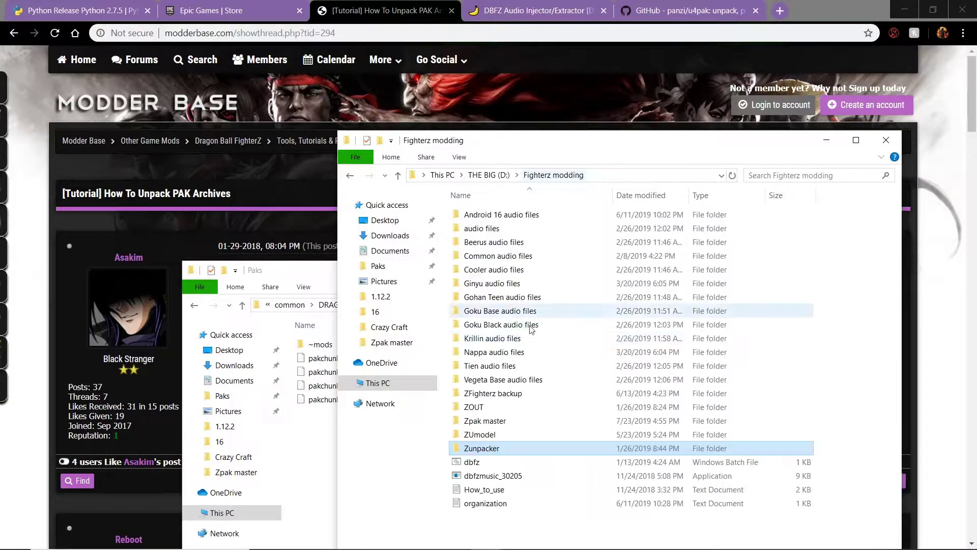
pyautogui.doubleClick(481, 407)
pyautogui.doubleClick(507, 216)
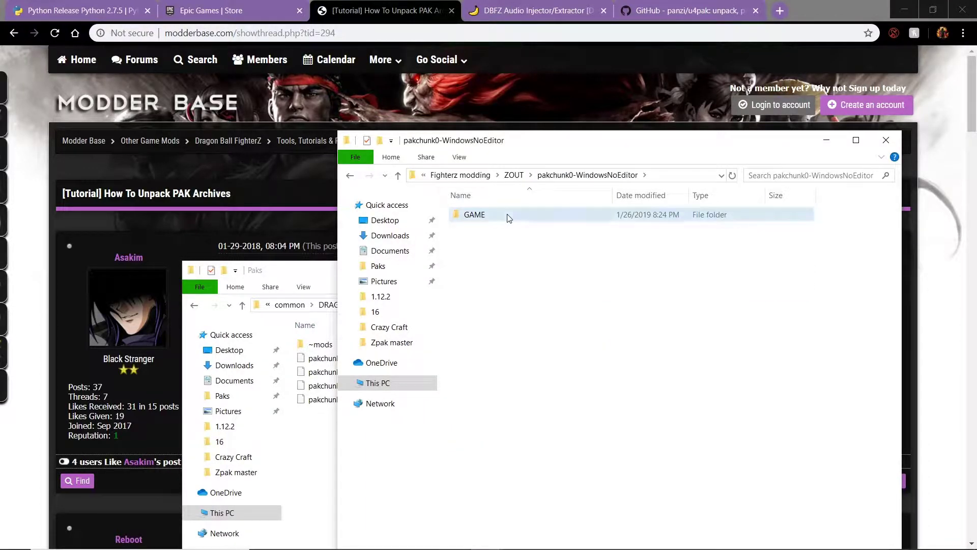
pyautogui.doubleClick(507, 215)
pyautogui.doubleClick(509, 216)
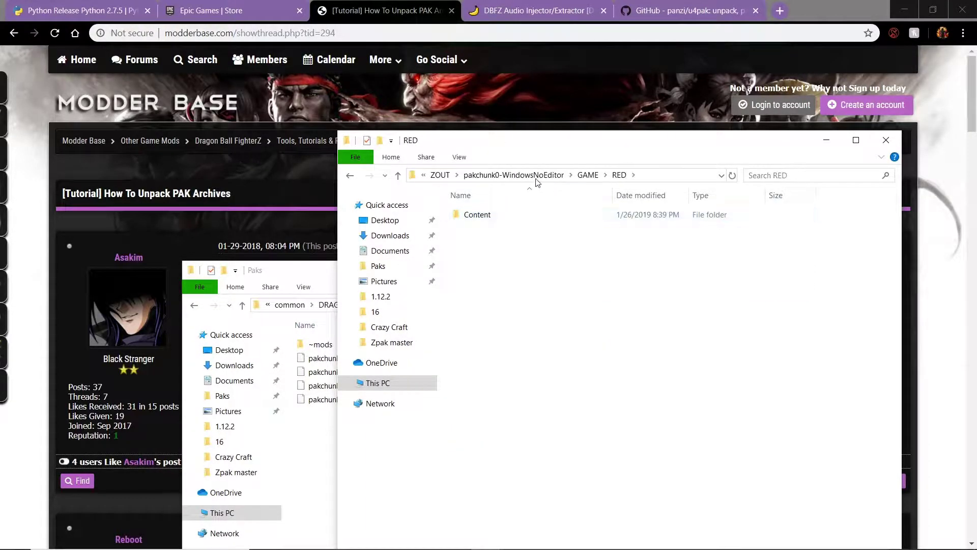
pyautogui.click(540, 222)
pyautogui.doubleClick(540, 222)
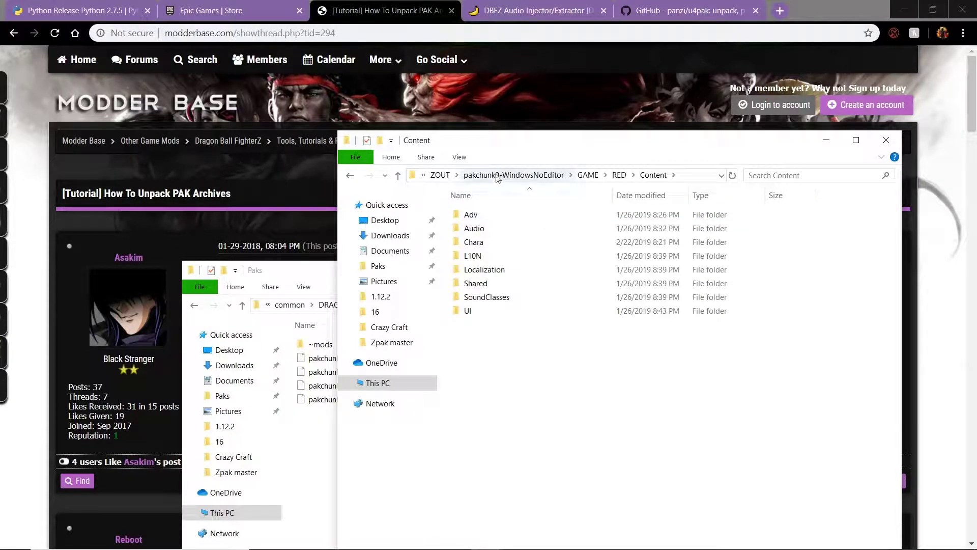
pyautogui.click(495, 176)
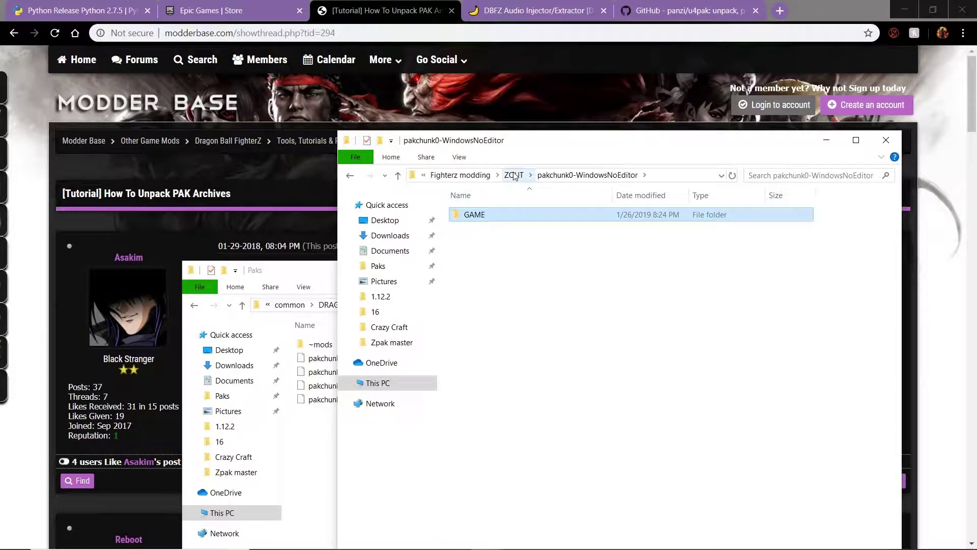
pyautogui.click(489, 176)
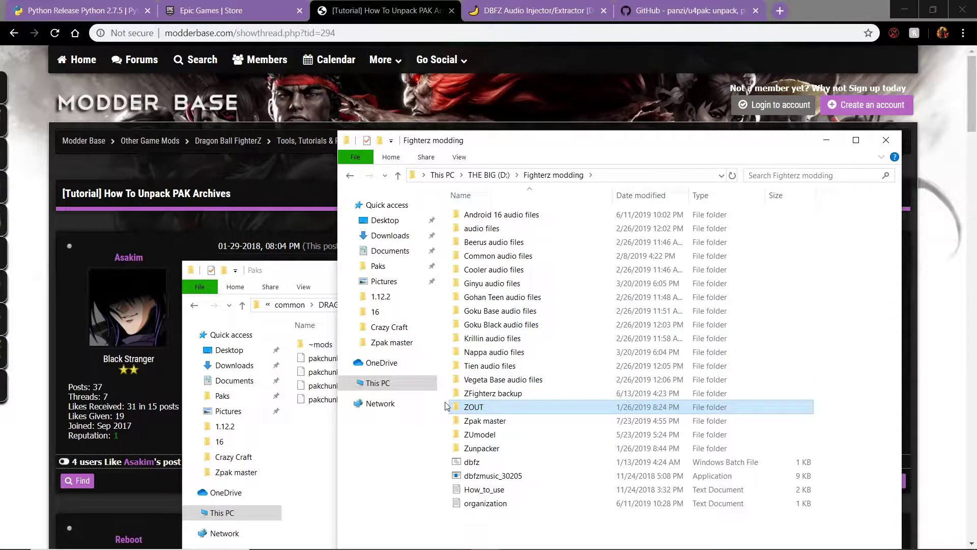
pyautogui.click(456, 476)
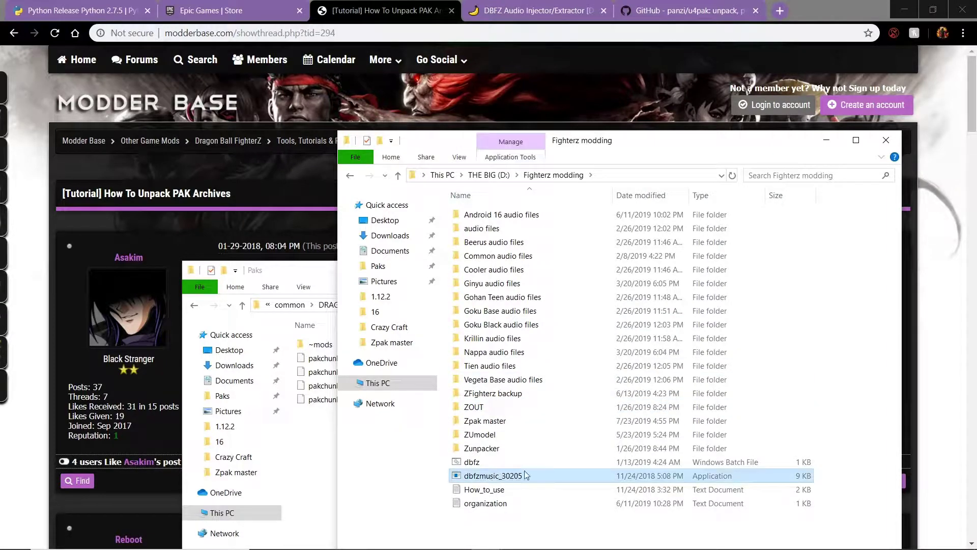
# Step: Open a new File Explorer window and look into Local Disk (C:) before returning to the drives list
pyautogui.click(523, 12)
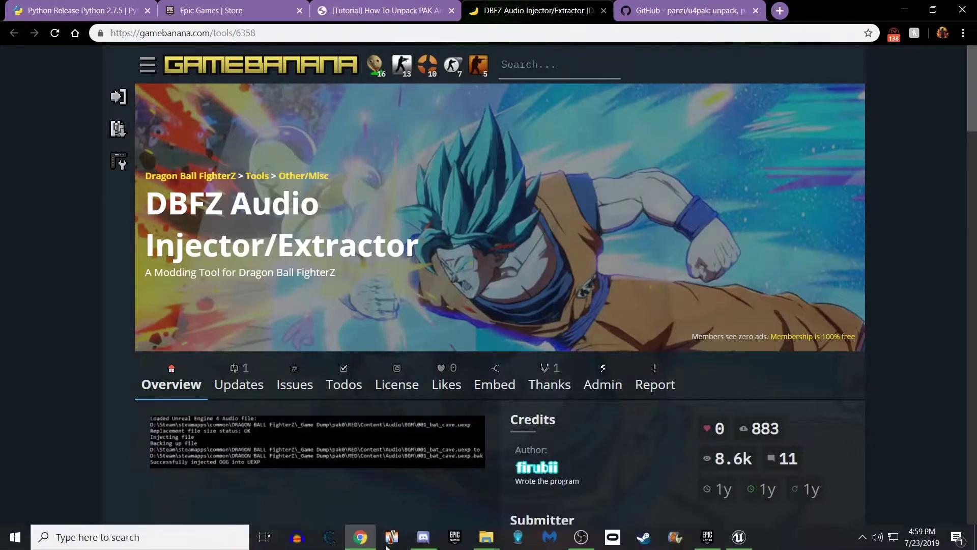
pyautogui.moveTo(486, 537)
pyautogui.click(519, 497)
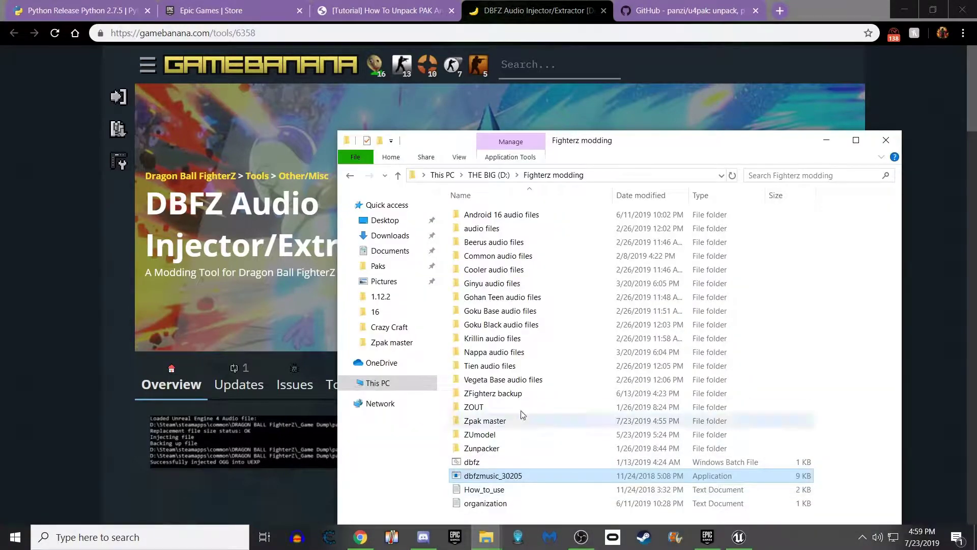
pyautogui.rightClick(488, 537)
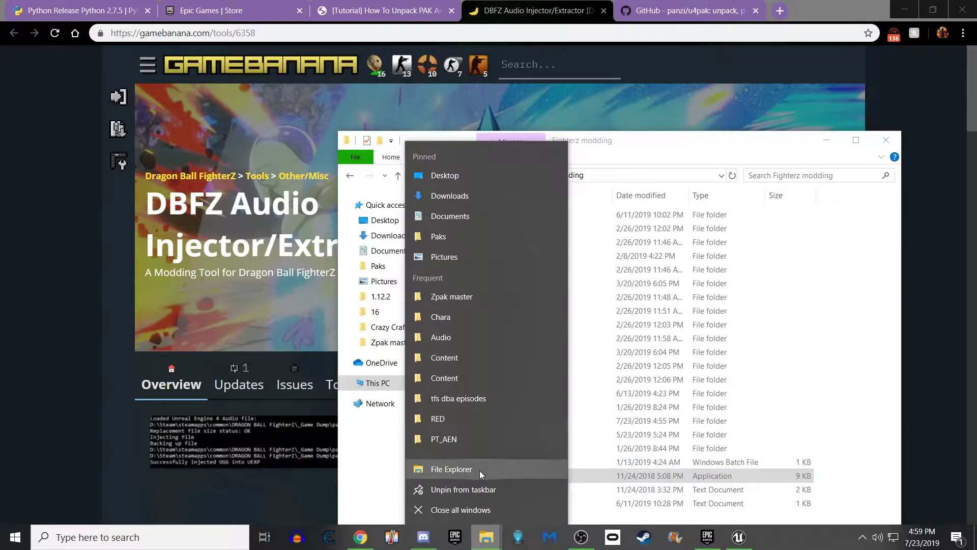
pyautogui.click(479, 470)
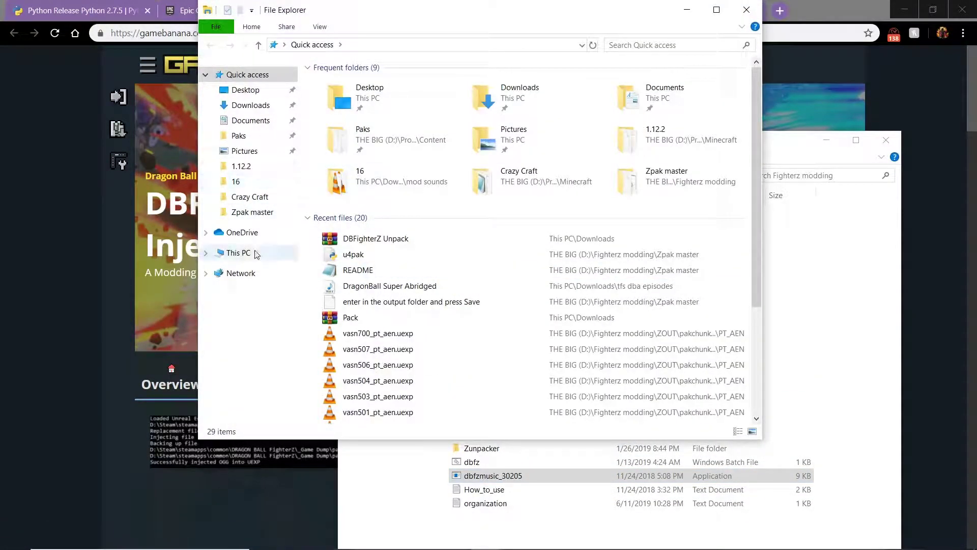
pyautogui.click(238, 253)
pyautogui.click(391, 254)
pyautogui.doubleClick(389, 252)
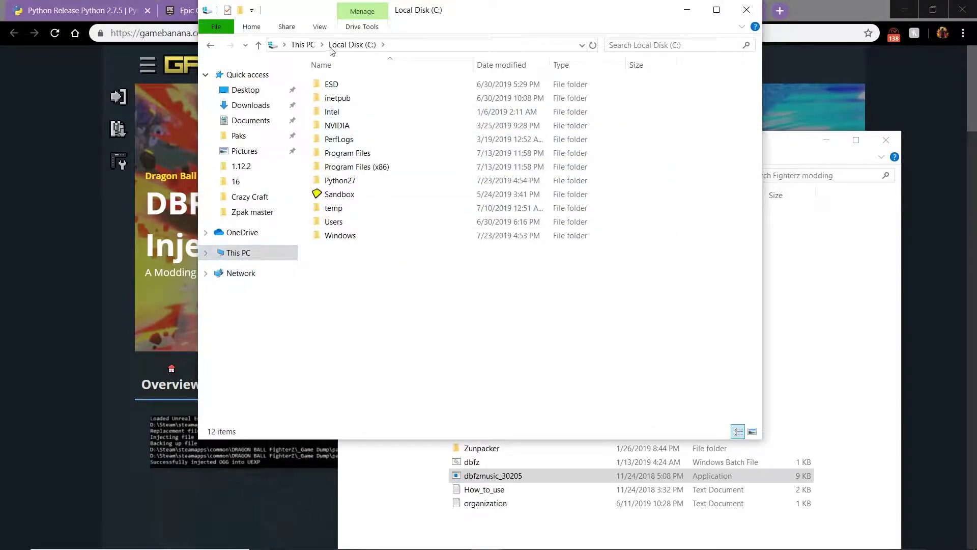
pyautogui.click(304, 44)
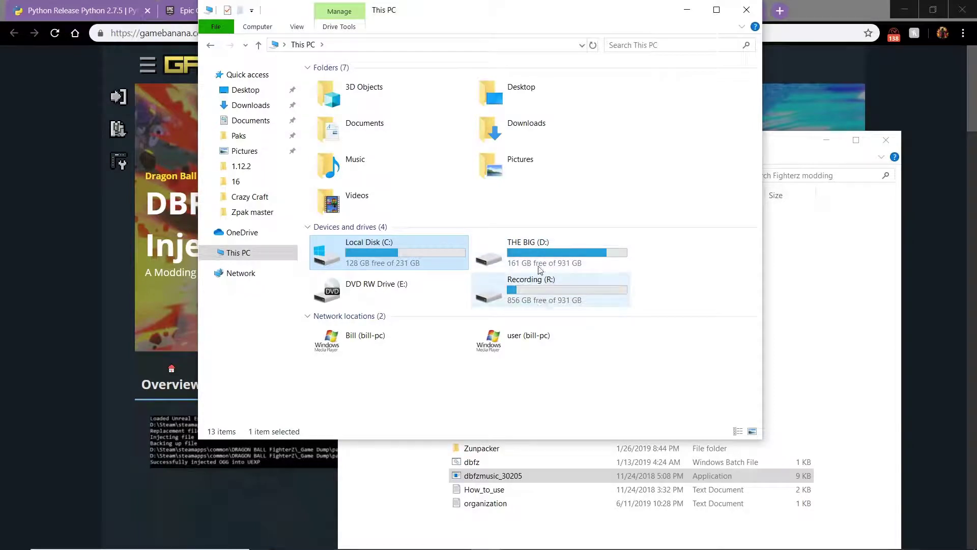
# Step: Drill from THE BIG (D:) through Fighterz modding\ZOUT\pakchunk0-WindowsNoEditor\GAME\RED\Content into Chara
pyautogui.doubleClick(540, 263)
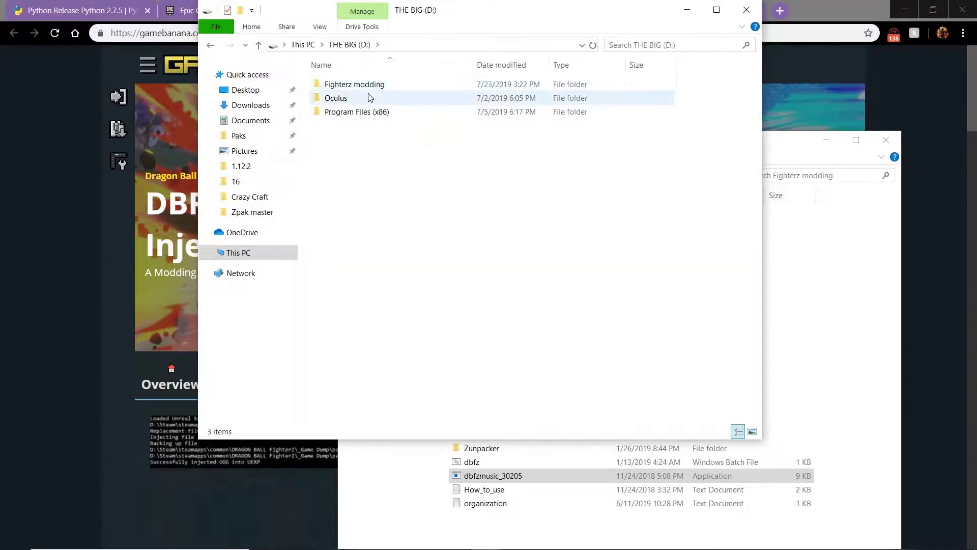
pyautogui.doubleClick(369, 86)
pyautogui.click(356, 263)
pyautogui.click(355, 277)
pyautogui.doubleClick(354, 278)
pyautogui.doubleClick(377, 86)
pyautogui.doubleClick(378, 85)
pyautogui.doubleClick(377, 86)
pyautogui.doubleClick(378, 86)
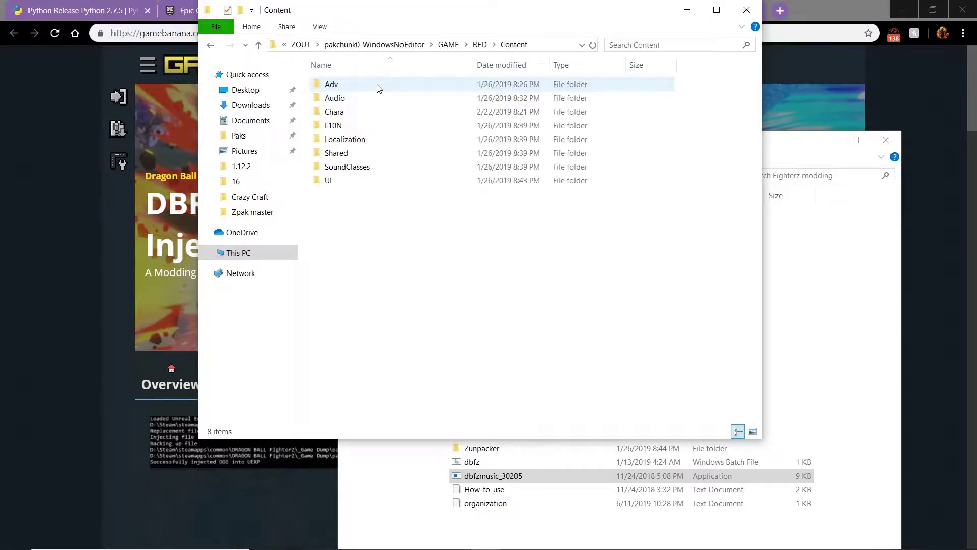
pyautogui.click(340, 117)
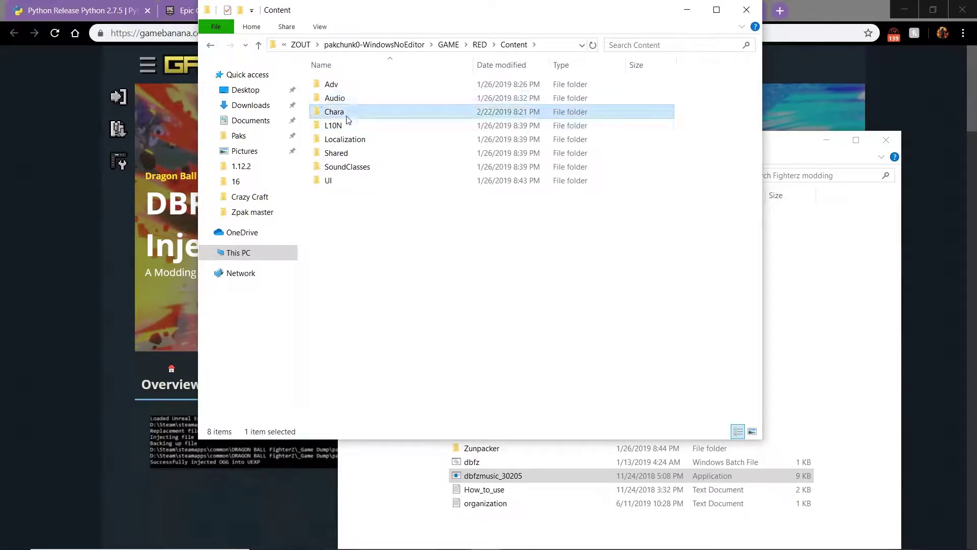
pyautogui.doubleClick(348, 119)
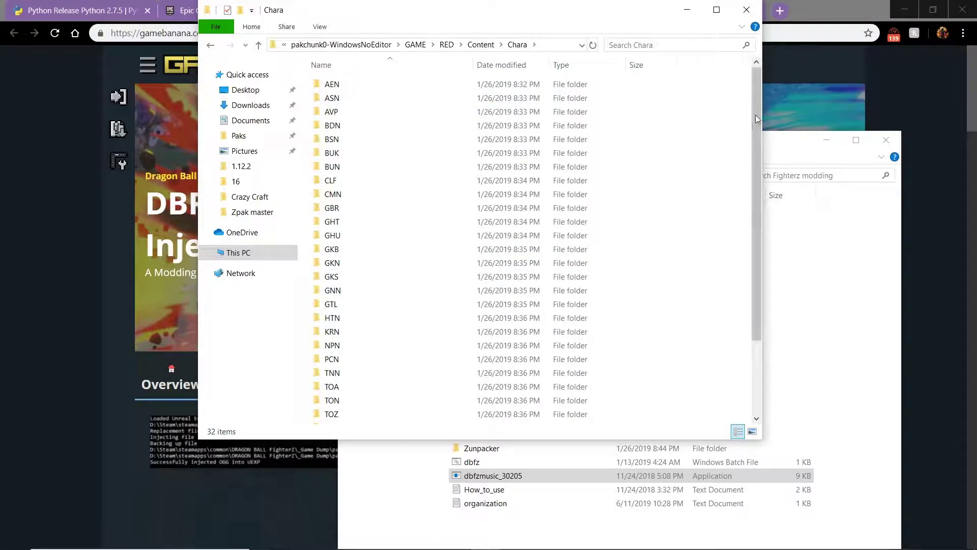
pyautogui.moveTo(756, 120)
pyautogui.mouseDown()
pyautogui.moveTo(755, 199)
pyautogui.moveTo(756, 120)
pyautogui.mouseUp()
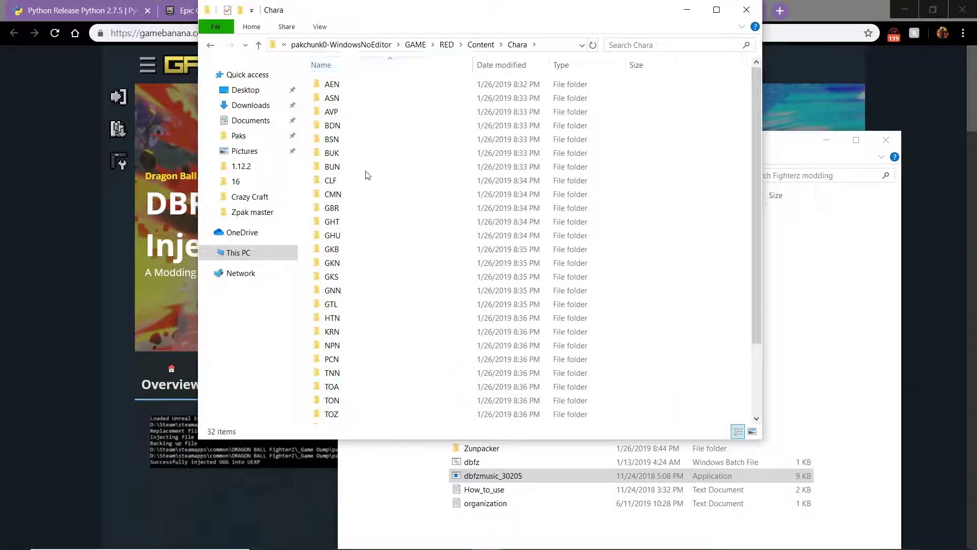
# Step: Open the How_to_use code list and navigate to Chara\ASN\Common\Audio\Voice\ENG
pyautogui.doubleClick(484, 490)
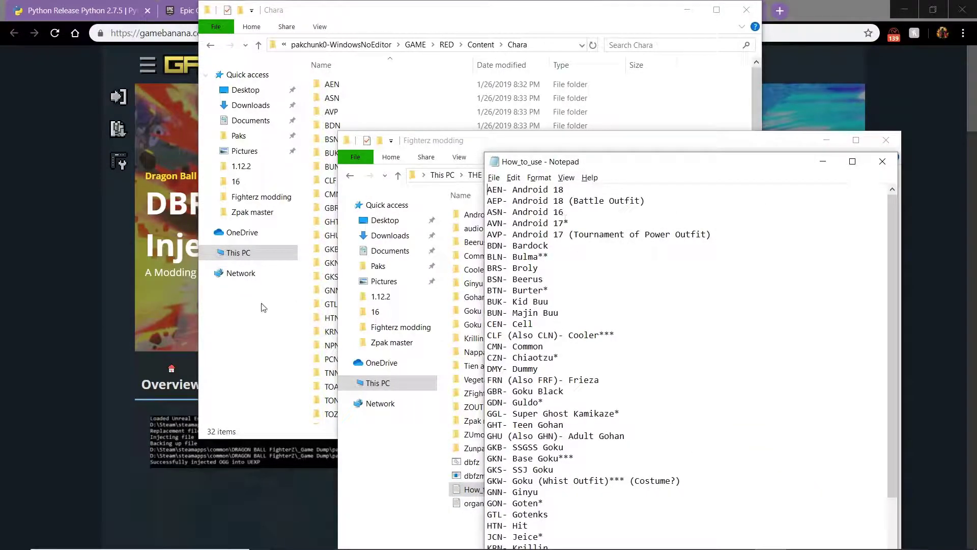
pyautogui.click(295, 319)
pyautogui.doubleClick(360, 101)
pyautogui.doubleClick(361, 85)
pyautogui.doubleClick(361, 86)
pyautogui.doubleClick(362, 98)
pyautogui.doubleClick(360, 87)
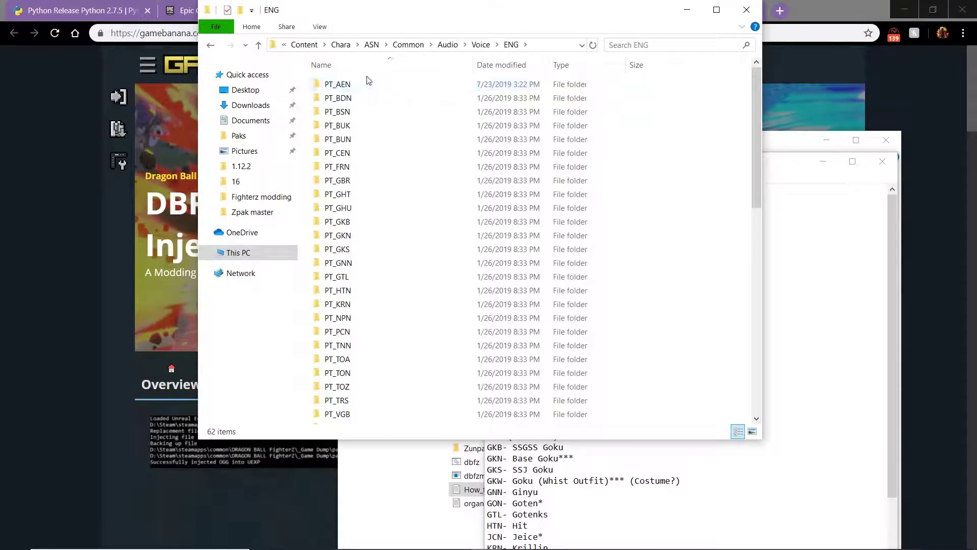
pyautogui.click(884, 158)
# Step: Look through the Android 16 and Beerus audio files folders in Fighterz modding
pyautogui.click(402, 524)
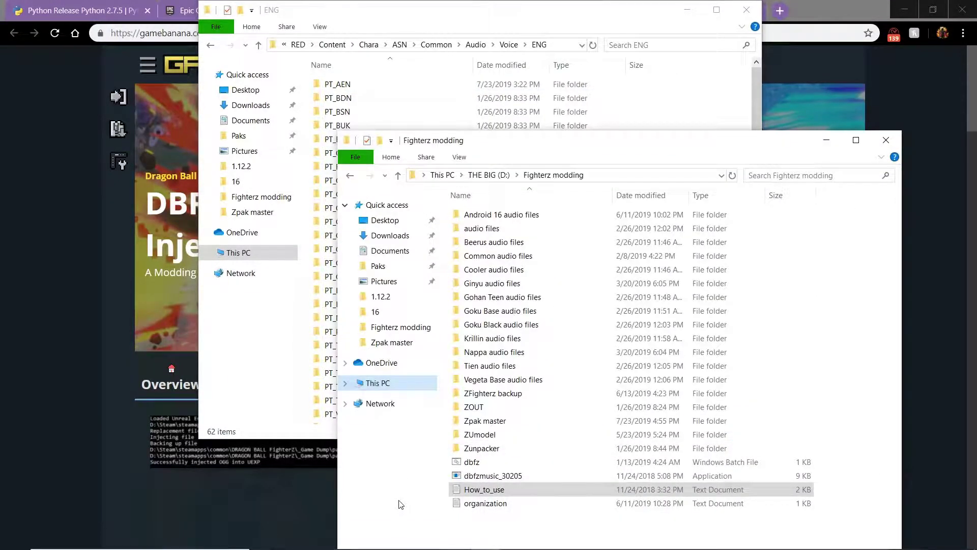
pyautogui.doubleClick(501, 218)
pyautogui.click(532, 176)
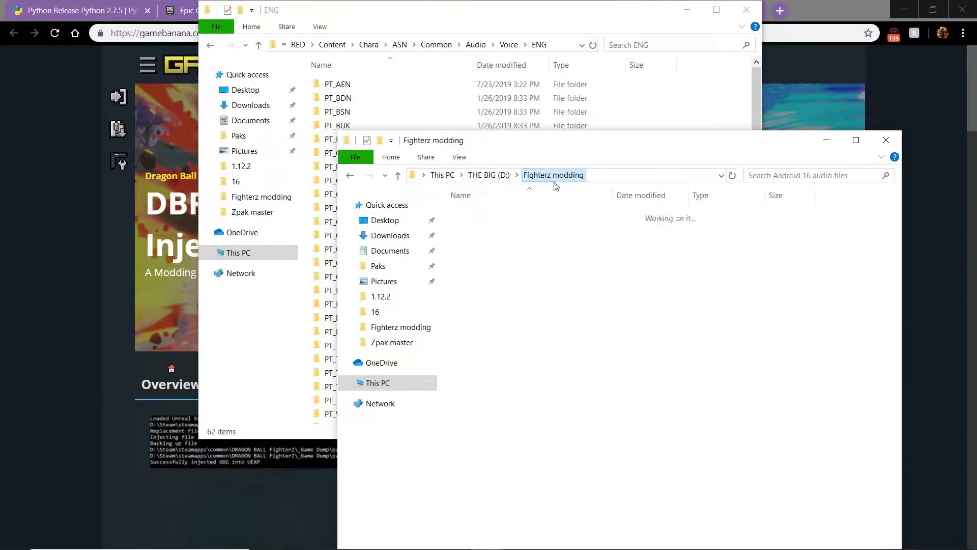
pyautogui.press('c')
pyautogui.press('Return')
pyautogui.click(532, 176)
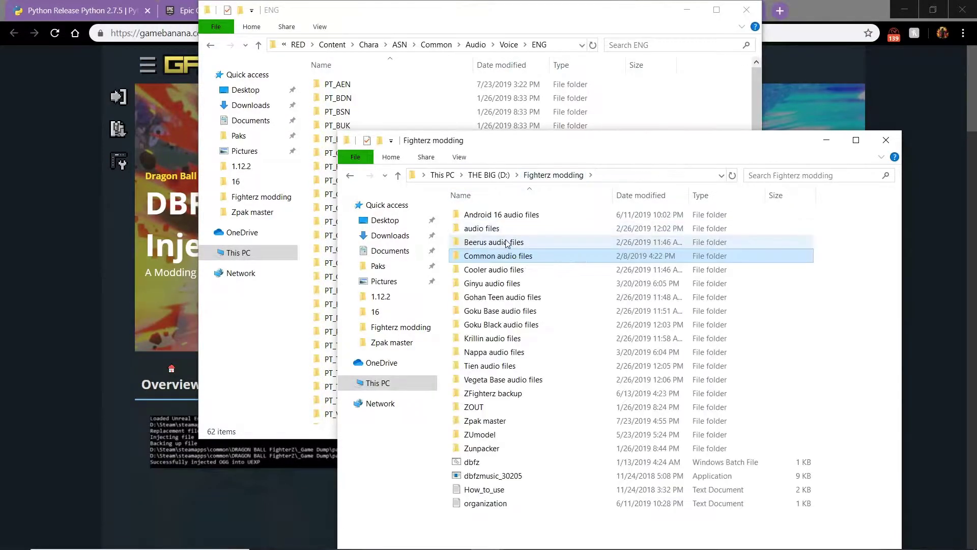
pyautogui.press('b')
pyautogui.press('Return')
pyautogui.click(550, 178)
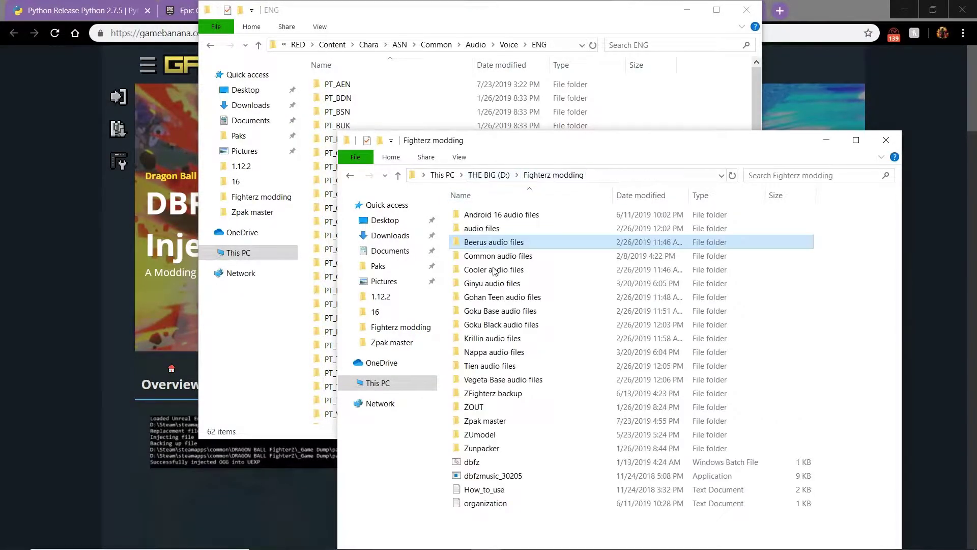
pyautogui.click(447, 303)
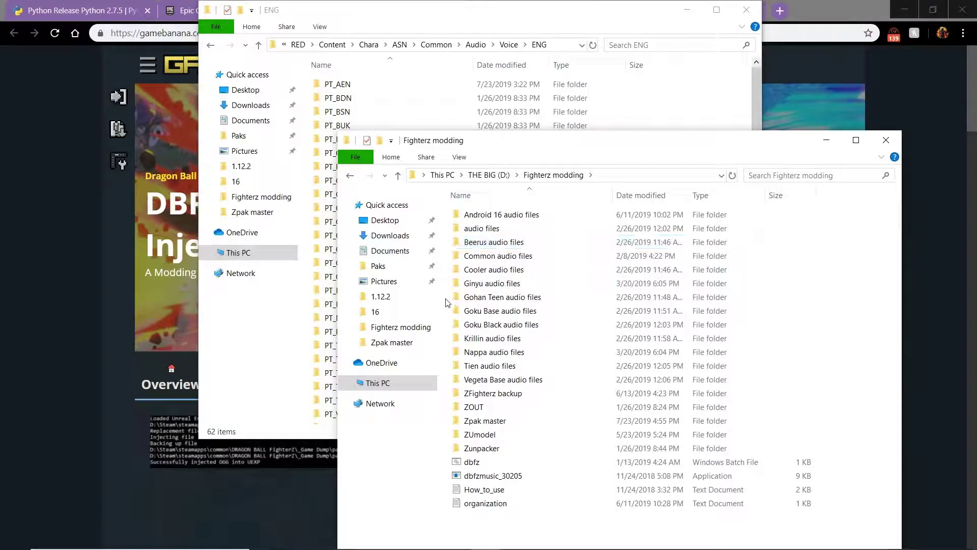
# Step: Reopen the How_to_use character code list alongside the ENG voice folder
pyautogui.click(298, 355)
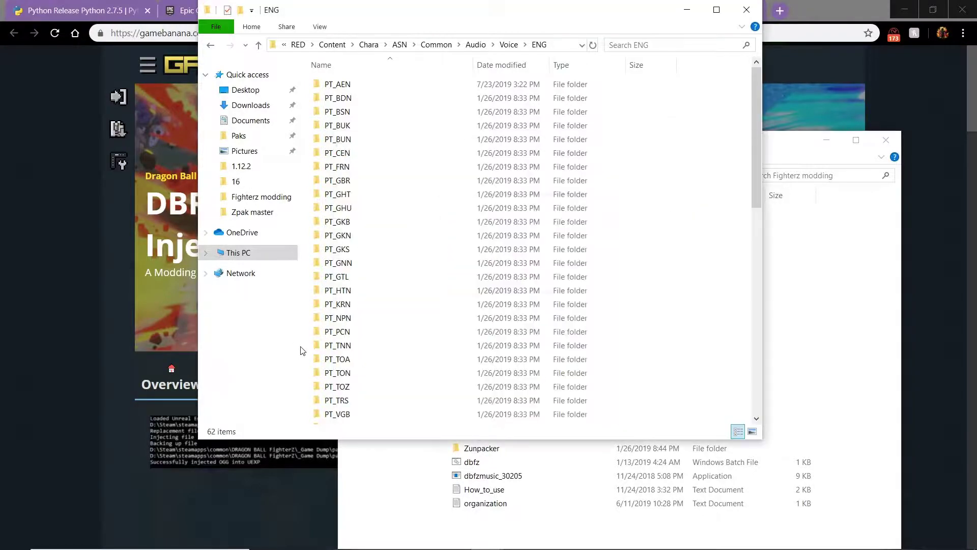
pyautogui.click(378, 507)
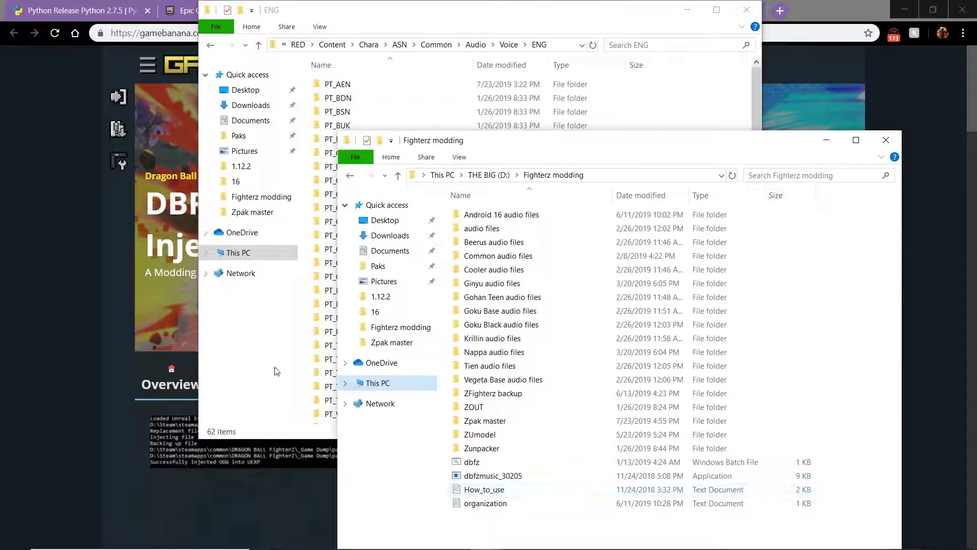
pyautogui.click(265, 349)
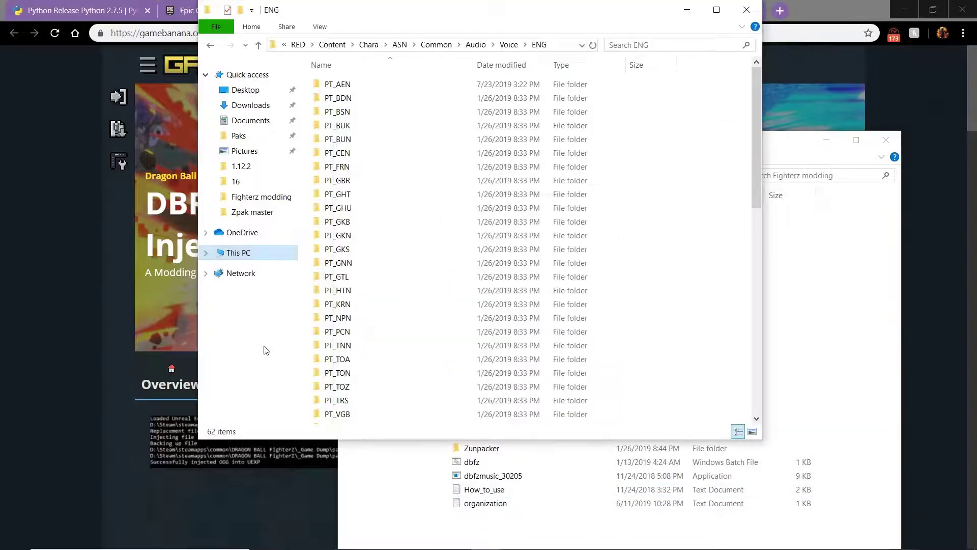
pyautogui.click(534, 515)
pyautogui.doubleClick(527, 490)
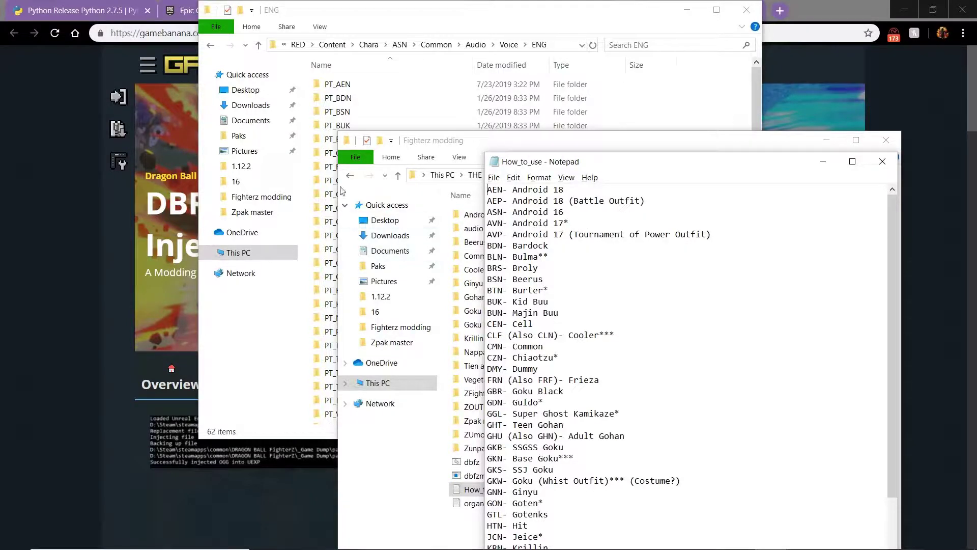
pyautogui.click(295, 329)
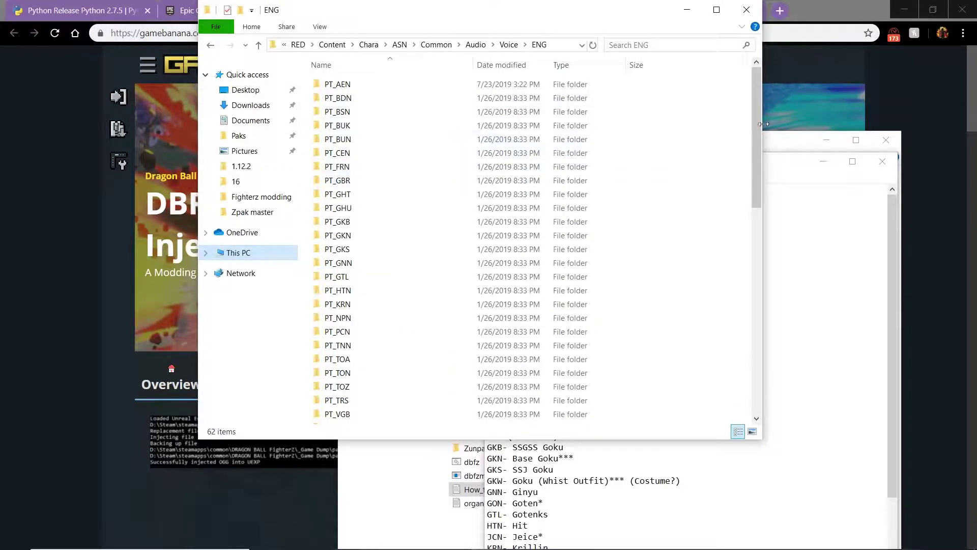
pyautogui.click(794, 163)
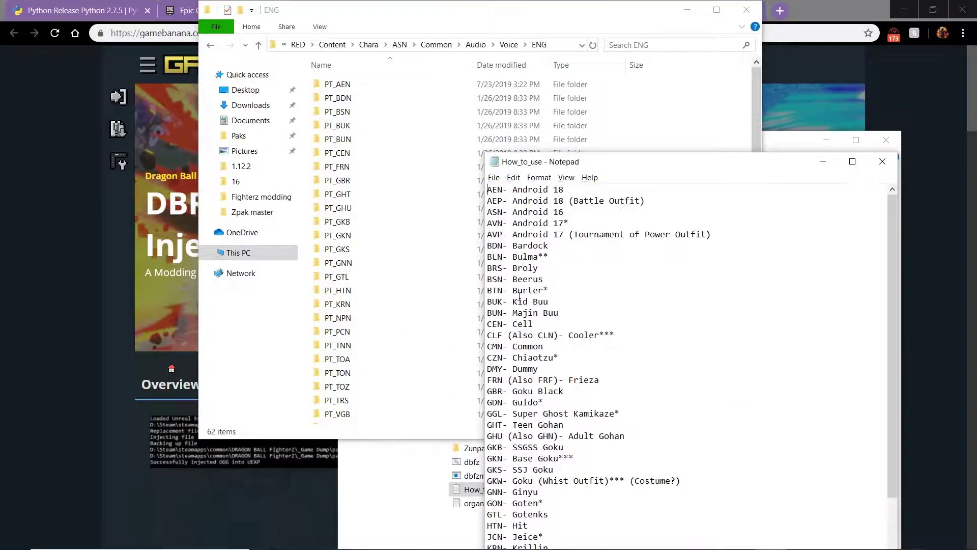
# Step: Check PT_BUN, then go back and open the PT_CEN voice folder
pyautogui.doubleClick(346, 142)
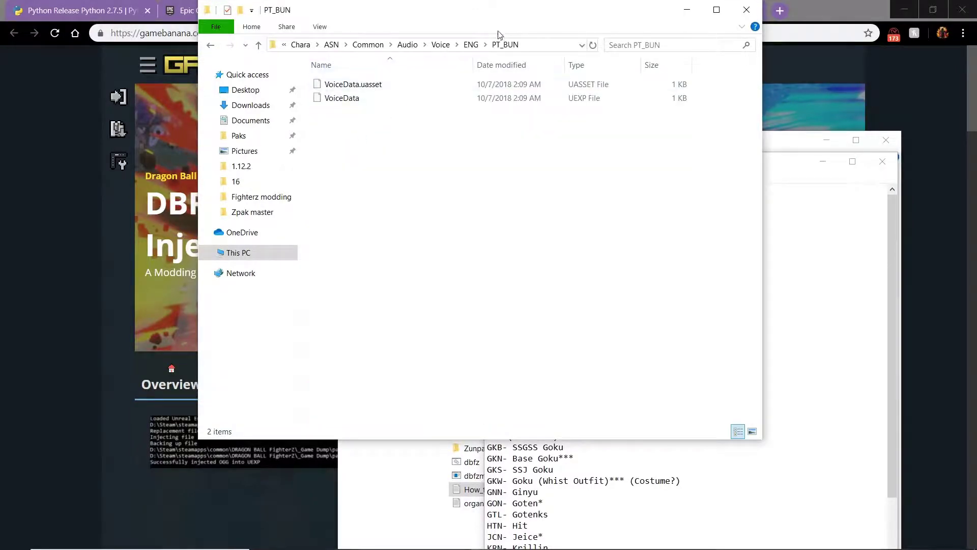
pyautogui.click(470, 50)
pyautogui.doubleClick(352, 151)
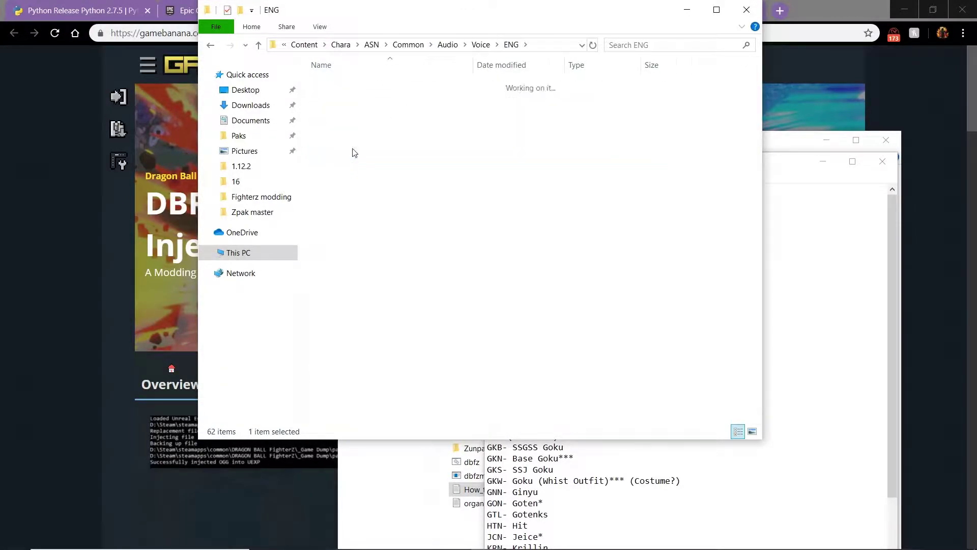
pyautogui.click(776, 309)
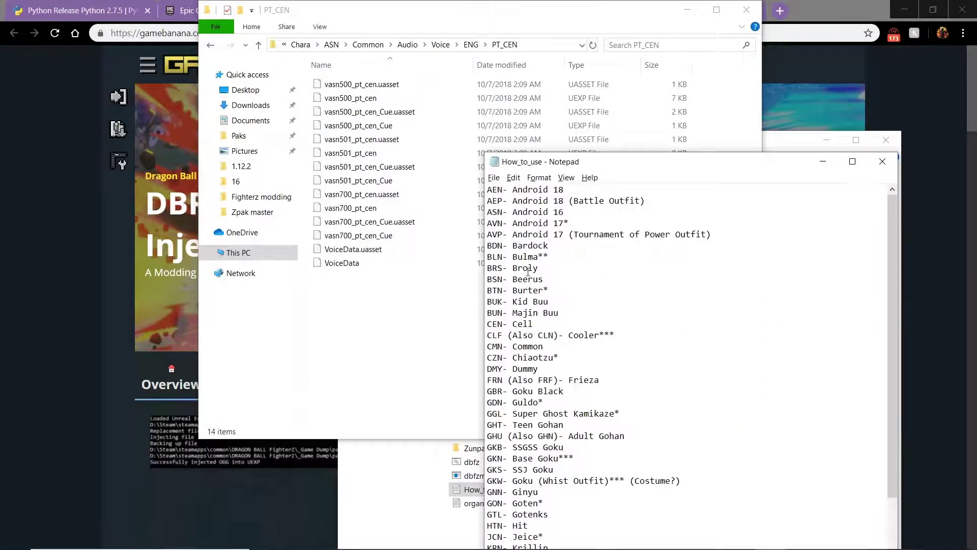
# Step: Copy dbfzmusic_30205 into the PT_CEN folder and launch Command Prompt
pyautogui.click(882, 161)
pyautogui.click(511, 479)
pyautogui.moveTo(511, 478); pyautogui.dragTo(321, 359)
pyautogui.click(193, 546)
pyautogui.write('cmd')
pyautogui.click(131, 191)
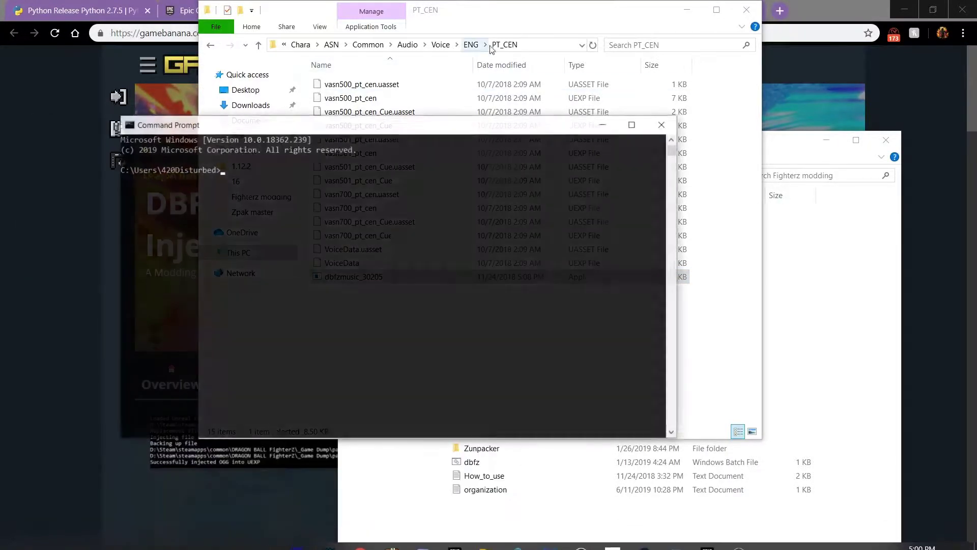
# Step: Copy the PT_CEN folder path and change Command Prompt into it with D: and cd
pyautogui.click(540, 46)
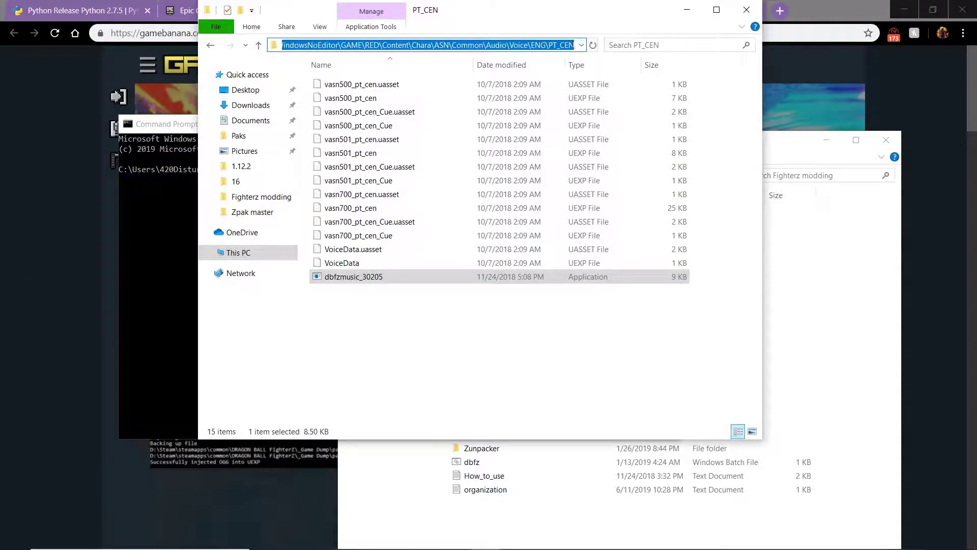
pyautogui.hotkey('ctrl', 'c')
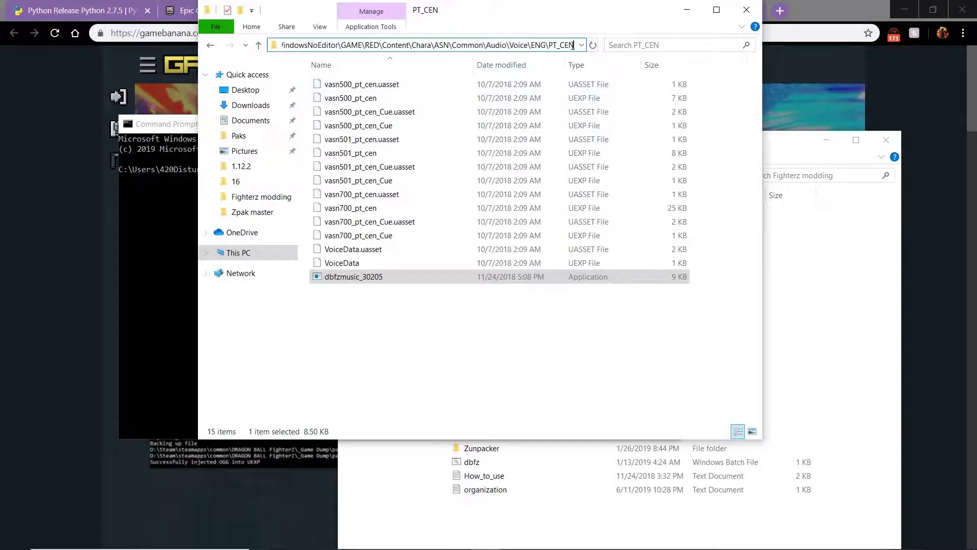
pyautogui.moveTo(575, 45); pyautogui.dragTo(309, 41)
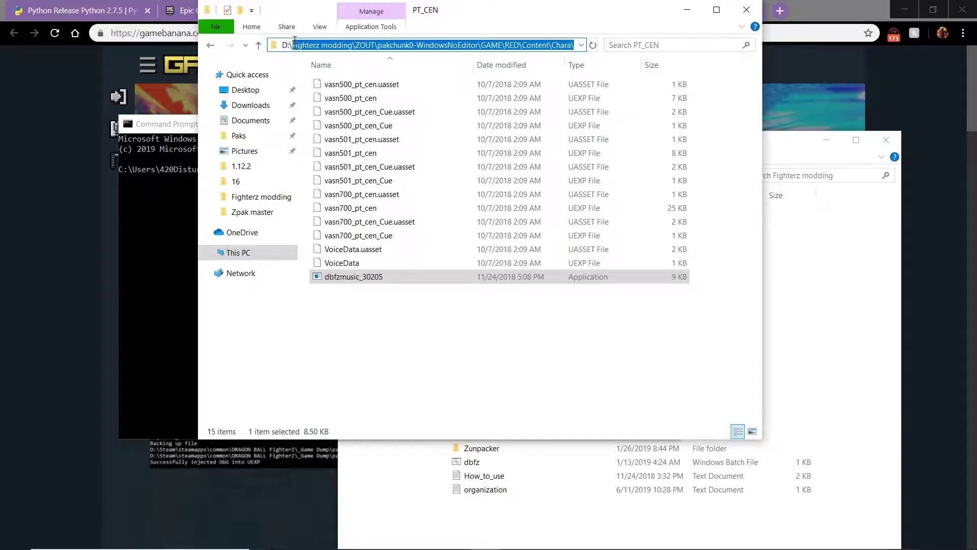
pyautogui.click(127, 296)
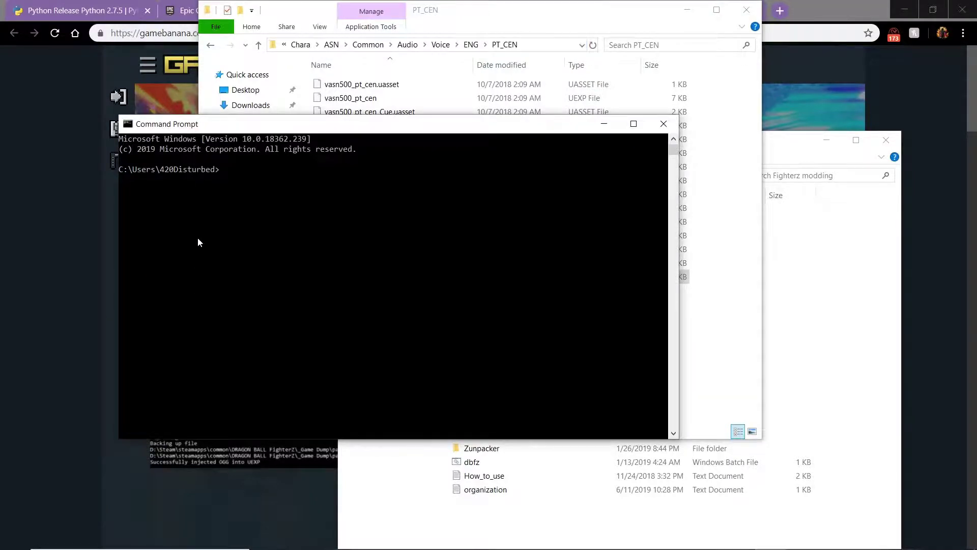
pyautogui.write('D:')
pyautogui.press('Return')
pyautogui.write('cd')
pyautogui.hotkey('ctrl', 'v')
pyautogui.press('Return')
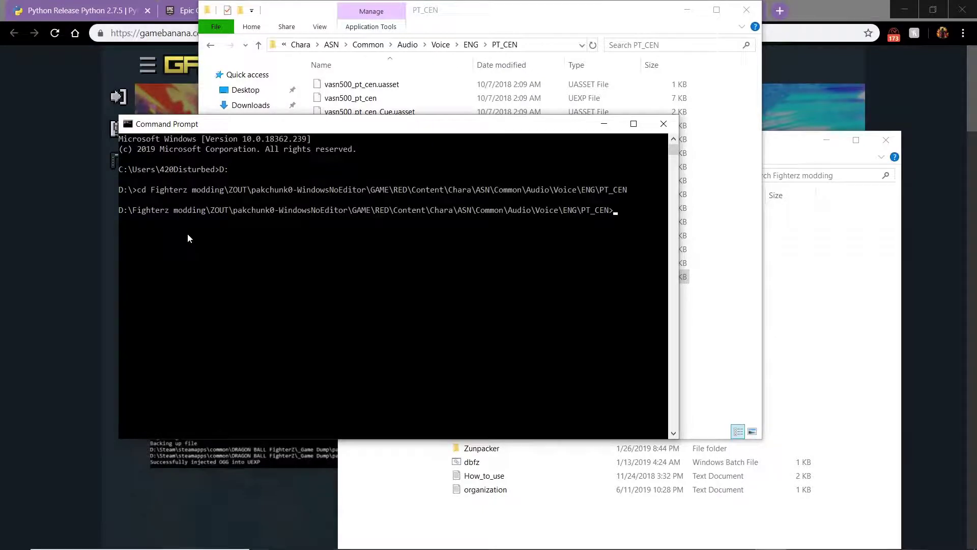
# Step: Delete the 11 VoiceData, Cue and .uasset files from PT_CEN, leaving the .uexp files
pyautogui.moveTo(410, 123); pyautogui.dragTo(431, 312)
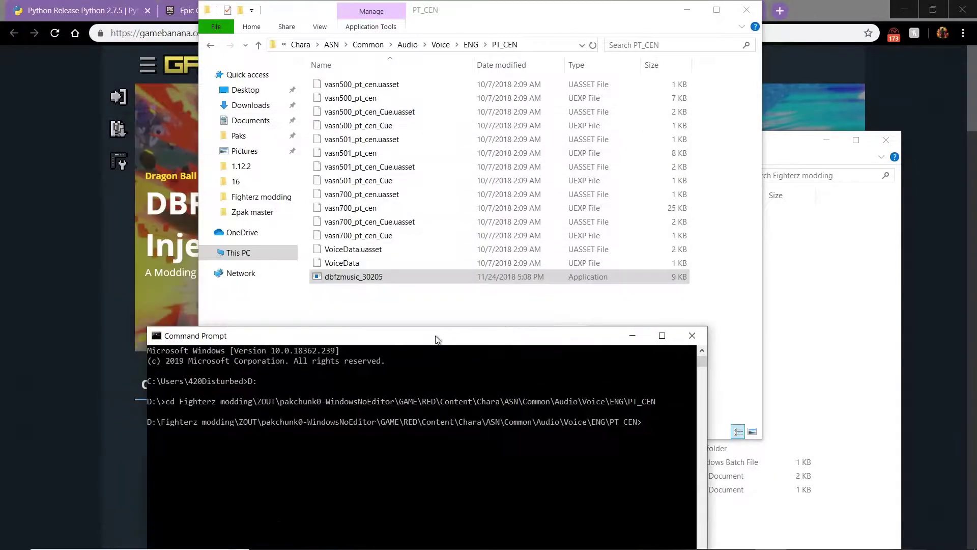
pyautogui.click(352, 263)
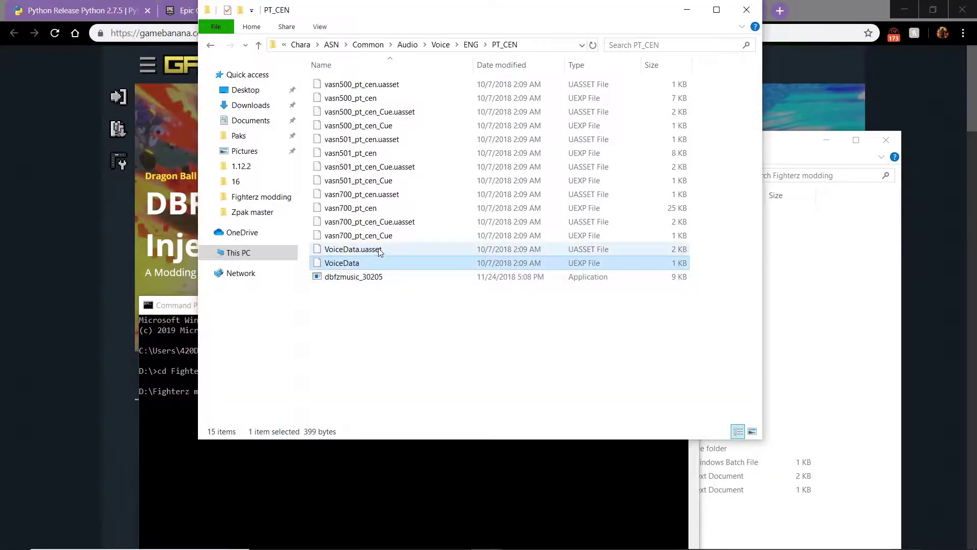
pyautogui.keyDown('ctrl'); pyautogui.click(379, 251); pyautogui.keyUp('ctrl')
pyautogui.keyDown('ctrl'); pyautogui.click(372, 236); pyautogui.keyUp('ctrl')
pyautogui.keyDown('ctrl'); pyautogui.click(379, 222); pyautogui.keyUp('ctrl')
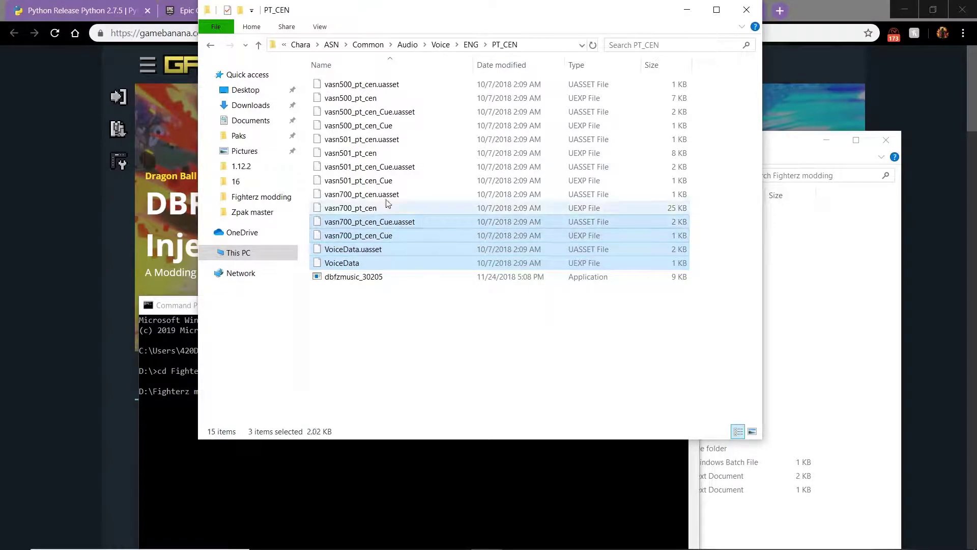
pyautogui.keyDown('ctrl'); pyautogui.click(388, 194); pyautogui.keyUp('ctrl')
pyautogui.keyDown('ctrl'); pyautogui.click(379, 181); pyautogui.keyUp('ctrl')
pyautogui.keyDown('ctrl'); pyautogui.click(374, 167); pyautogui.keyUp('ctrl')
pyautogui.keyDown('ctrl'); pyautogui.click(366, 140); pyautogui.keyUp('ctrl')
pyautogui.keyDown('ctrl'); pyautogui.click(366, 125); pyautogui.keyUp('ctrl')
pyautogui.keyDown('ctrl'); pyautogui.click(386, 112); pyautogui.keyUp('ctrl')
pyautogui.keyDown('ctrl'); pyautogui.click(385, 86); pyautogui.keyUp('ctrl')
pyautogui.press('Delete')
pyautogui.press('Return')
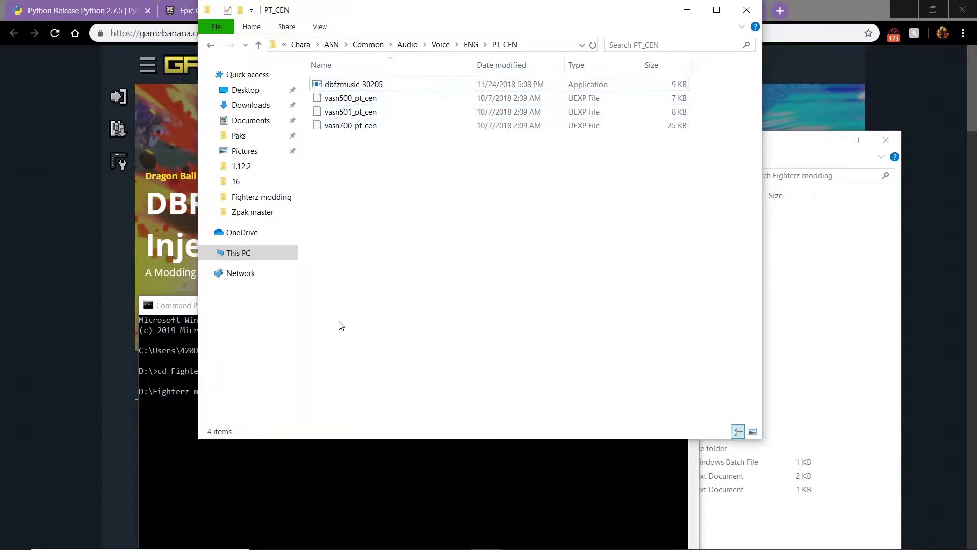
# Step: Run dbfzmusic_30205 extract on vasn500, then edit the recalled command for vasn501 and vasn700
pyautogui.click(215, 451)
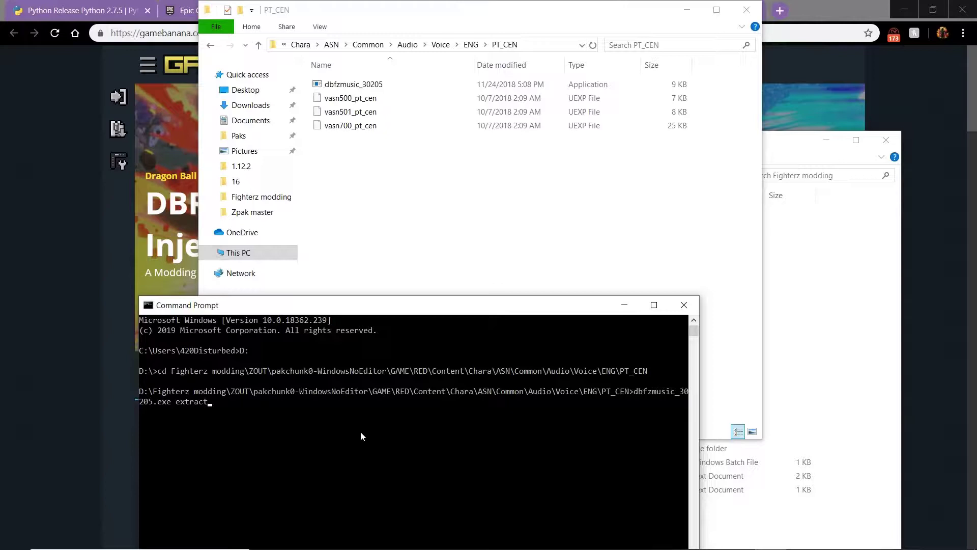
pyautogui.write('v')
pyautogui.press('Tab')
pyautogui.press('Return')
pyautogui.press('Up')
pyautogui.press('Left')
pyautogui.press('Left')
pyautogui.press('Left')
pyautogui.press('Left')
pyautogui.press('Left')
pyautogui.press('Left')
pyautogui.press('Left')
pyautogui.press('Left')
pyautogui.press('Left')
pyautogui.press('Left')
pyautogui.press('Left')
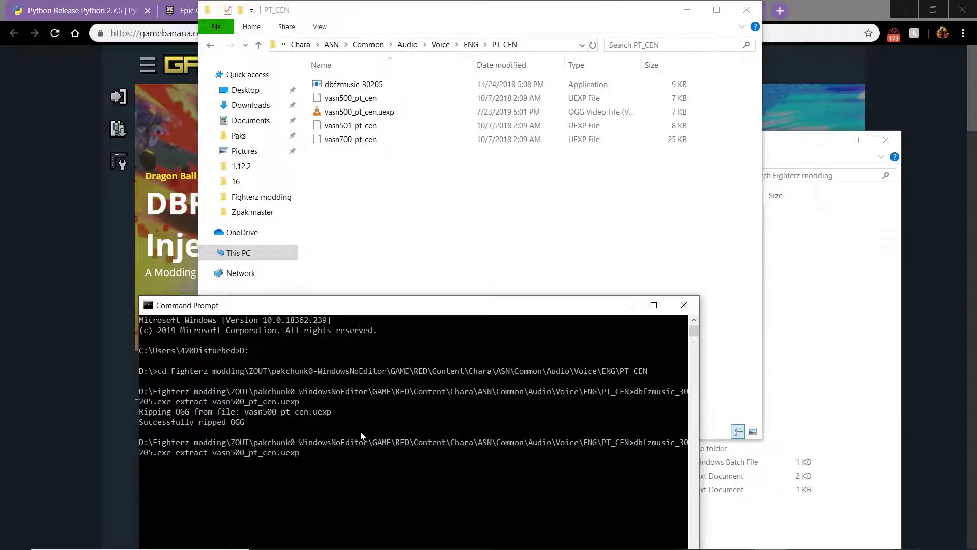
pyautogui.press('BackSpace')
pyautogui.write('1')
pyautogui.press('Return')
pyautogui.press('Up')
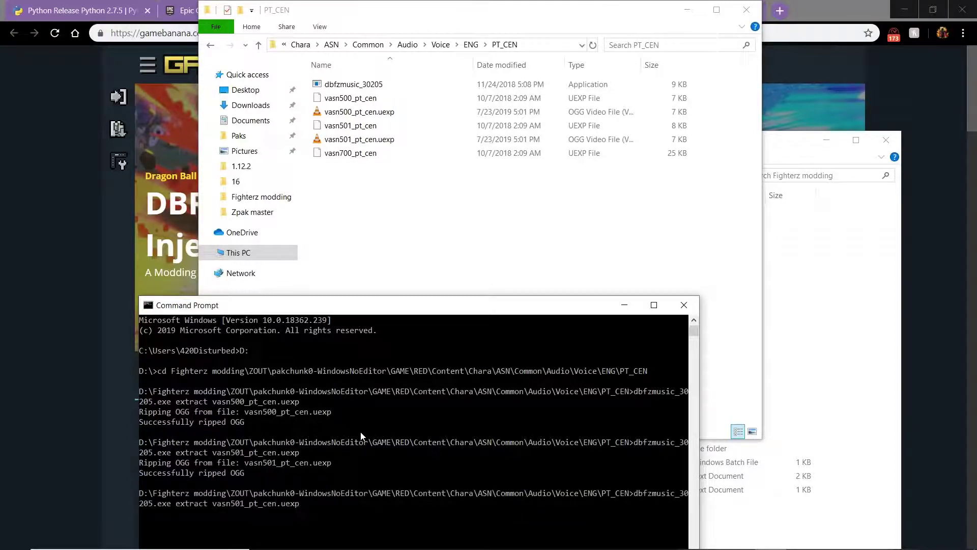
pyautogui.press('BackSpace')
pyautogui.press('BackSpace')
pyautogui.press('BackSpace')
pyautogui.write('700')
pyautogui.press('Return')
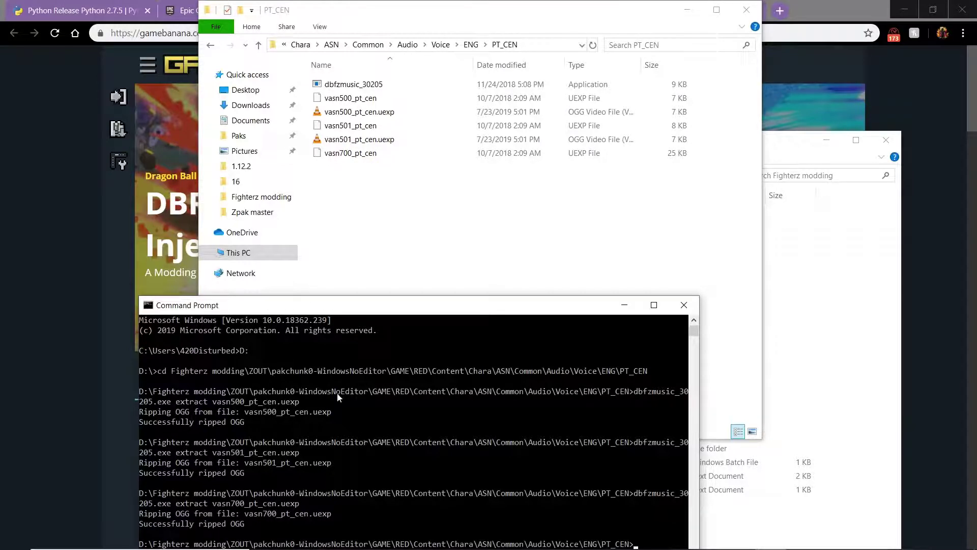
# Step: Delete the original vasn500, vasn501 and vasn700 UEXP files from PT_CEN and close Command Prompt
pyautogui.click(359, 152)
pyautogui.keyDown('ctrl'); pyautogui.click(360, 126); pyautogui.keyUp('ctrl')
pyautogui.keyDown('ctrl'); pyautogui.click(356, 97); pyautogui.keyUp('ctrl')
pyautogui.press('Delete')
pyautogui.click(544, 475)
pyautogui.click(685, 305)
# Step: Move dbfzmusic_30205 into the Fighterz modding folder, checking the ZFighterz backup copy on the way
pyautogui.moveTo(352, 84); pyautogui.dragTo(547, 509)
pyautogui.click(509, 400)
pyautogui.doubleClick(509, 401)
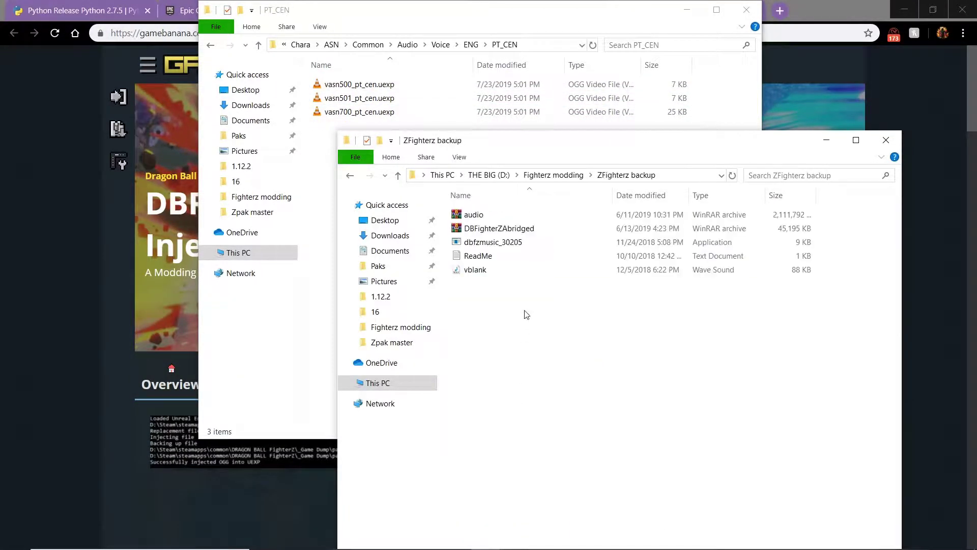
pyautogui.click(491, 244)
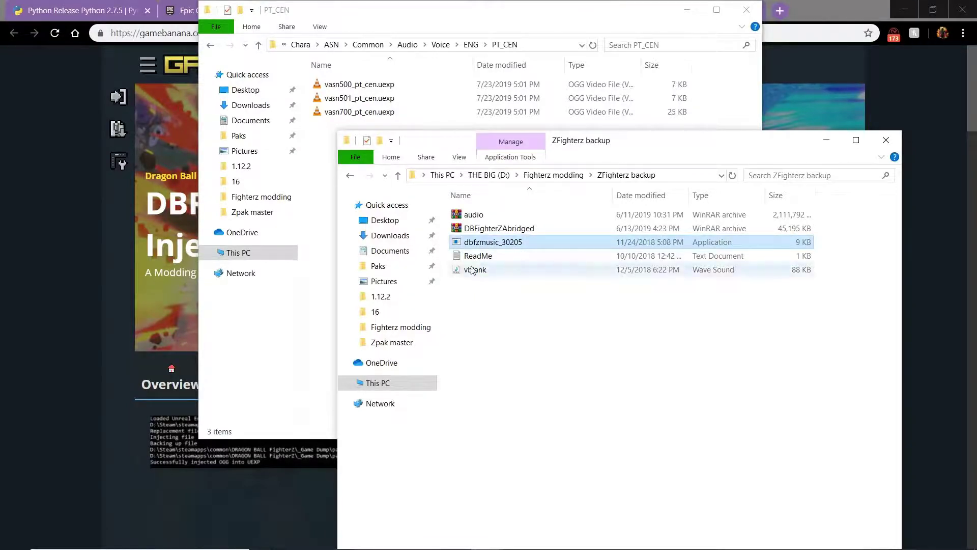
pyautogui.click(325, 172)
pyautogui.click(564, 481)
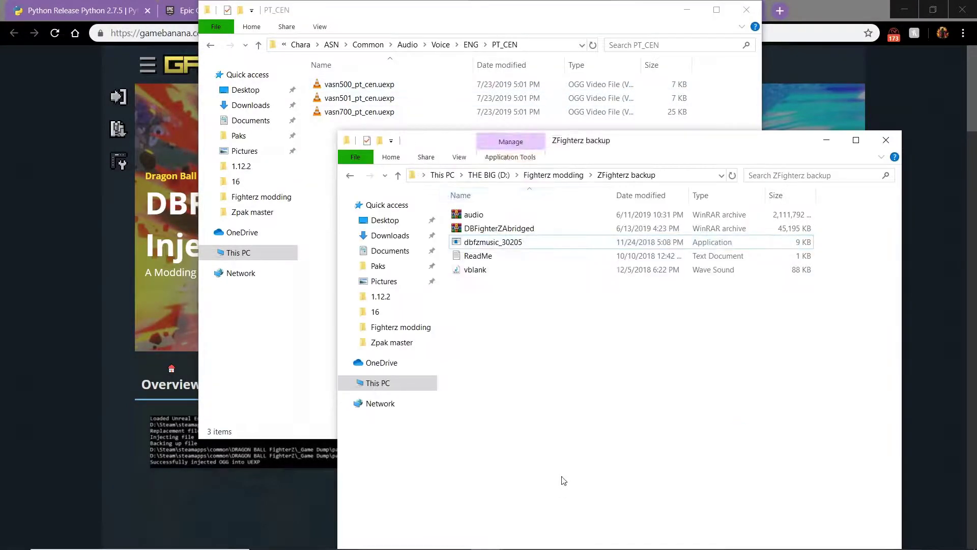
pyautogui.click(545, 175)
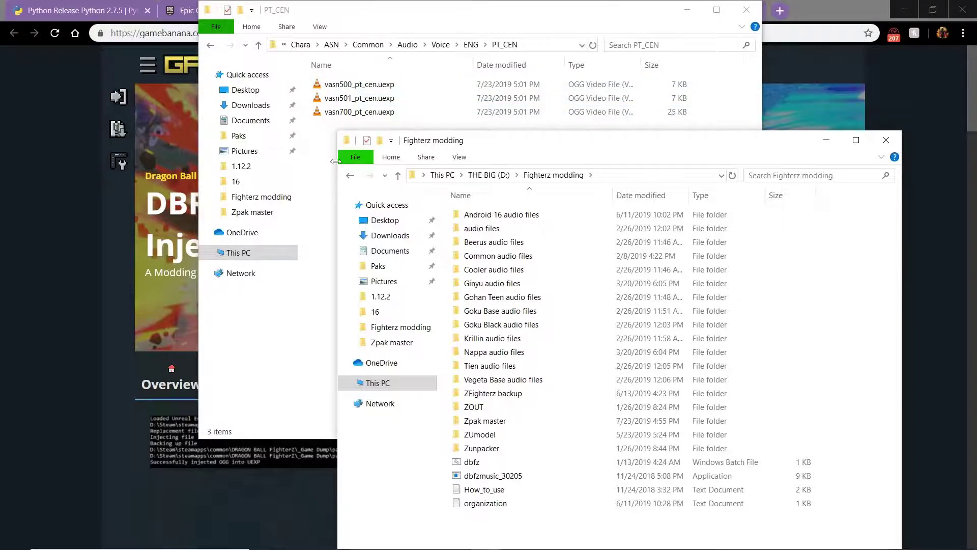
# Step: Open organization.txt and compare it with the sound-number list in Discord's #organization channel
pyautogui.doubleClick(485, 504)
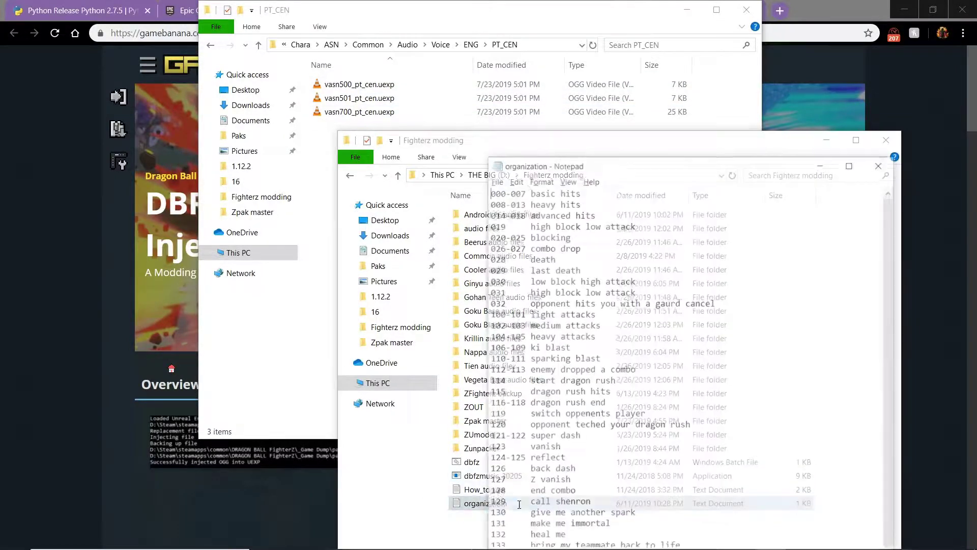
pyautogui.click(426, 543)
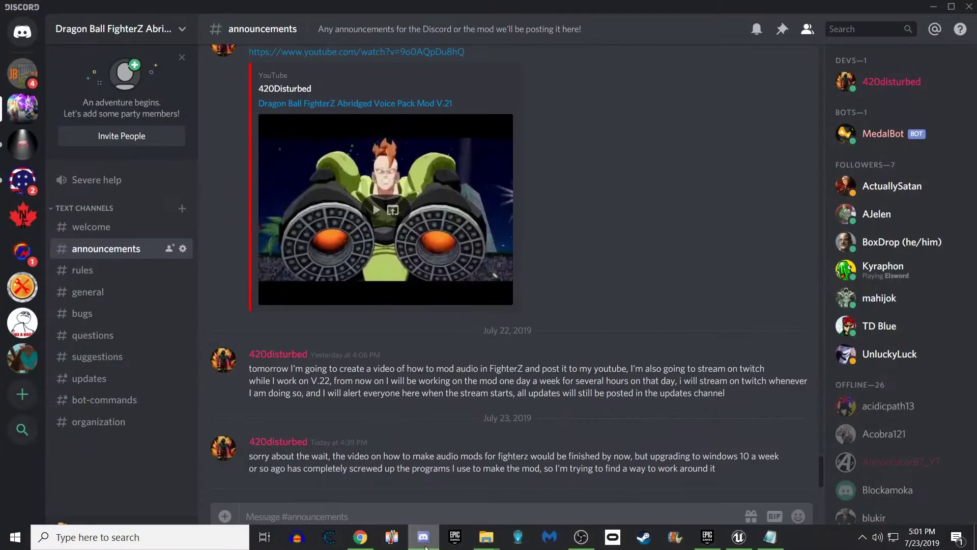
pyautogui.click(111, 424)
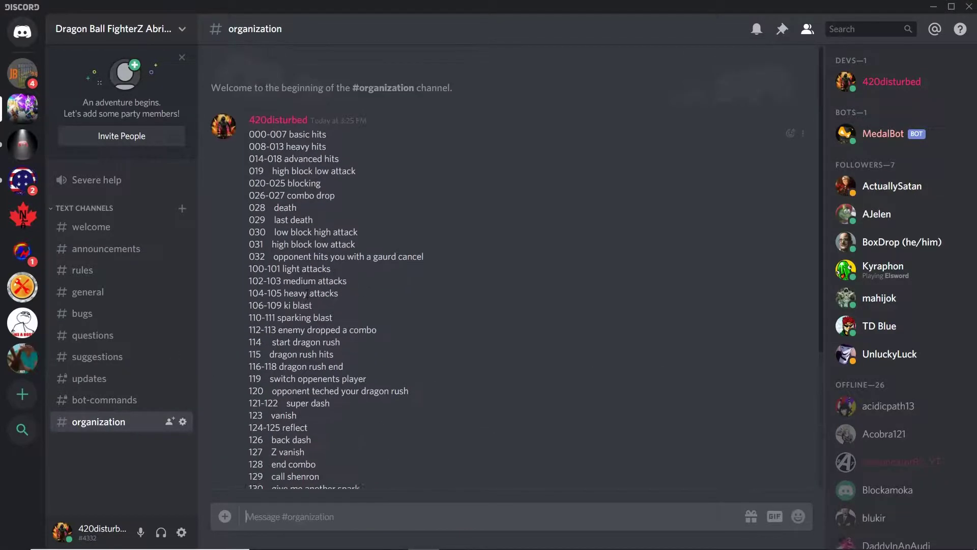
pyautogui.click(92, 233)
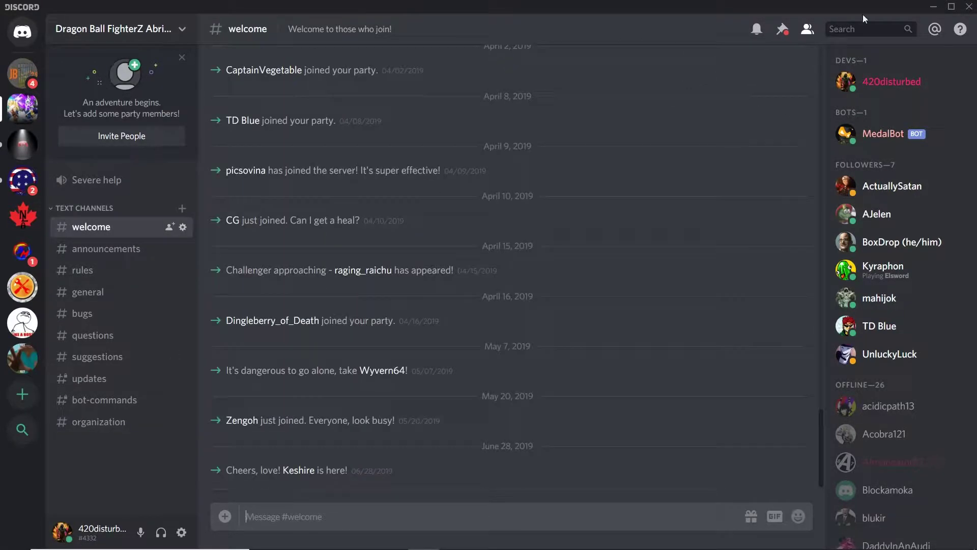
pyautogui.click(934, 7)
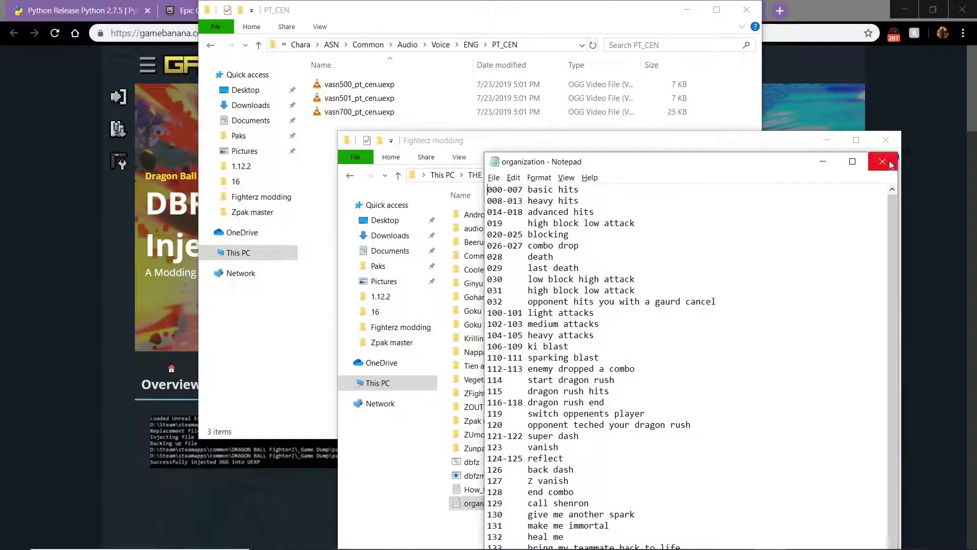
# Step: Close Notepad and pick vasn500_pt_cen.uexp in PT_CEN for playback in VLC
pyautogui.click(883, 161)
pyautogui.click(336, 85)
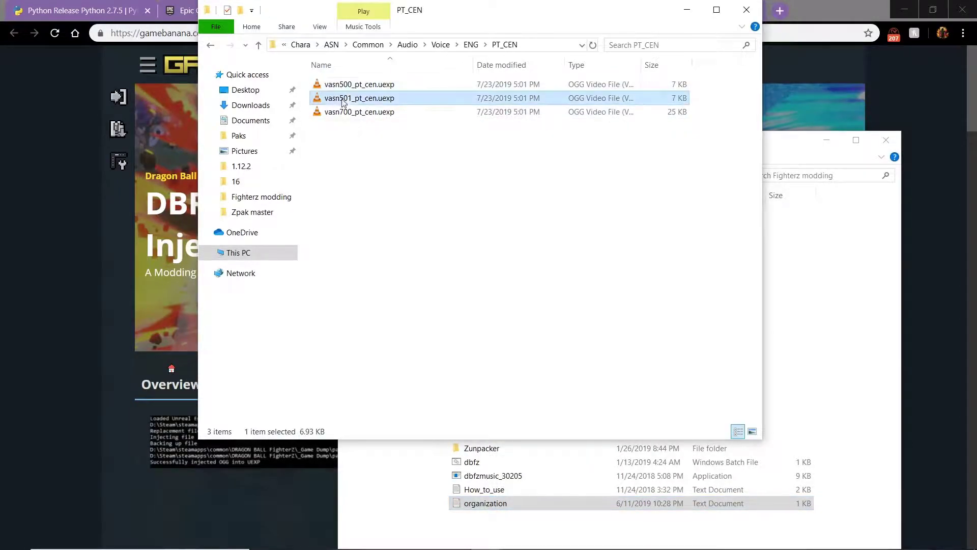
pyautogui.click(358, 102)
pyautogui.click(369, 116)
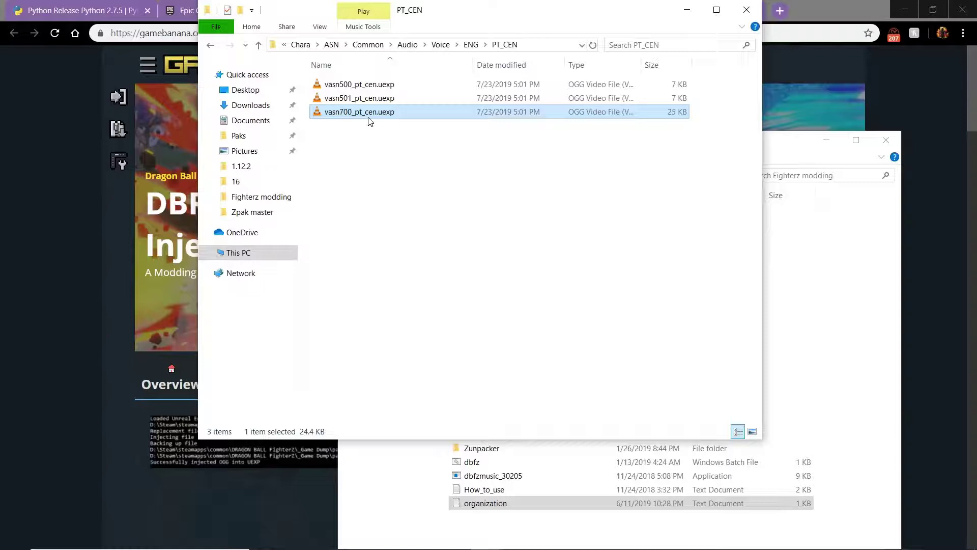
pyautogui.click(376, 88)
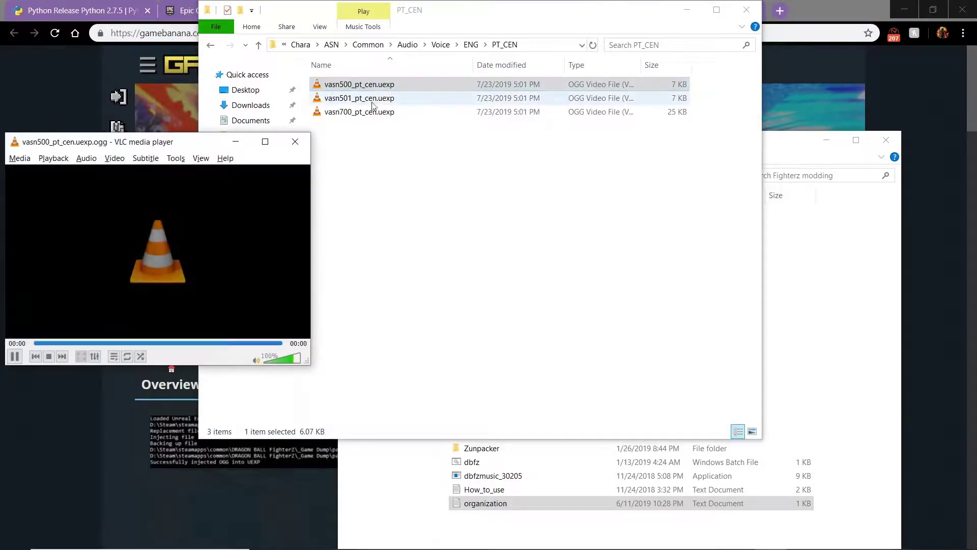
# Step: Play vasn501_pt_cen.uexp in VLC and close the extra player windows
pyautogui.click(373, 99)
pyautogui.doubleClick(373, 99)
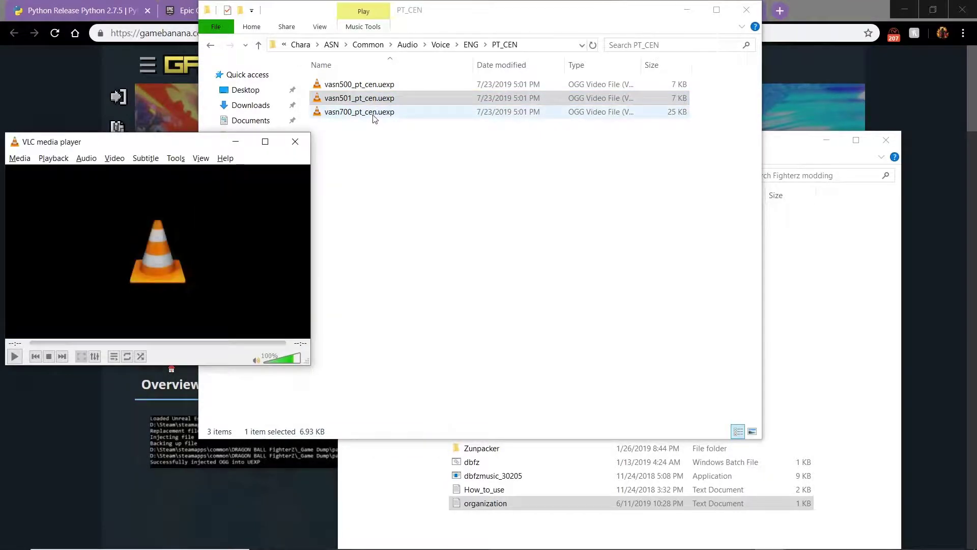
pyautogui.doubleClick(365, 99)
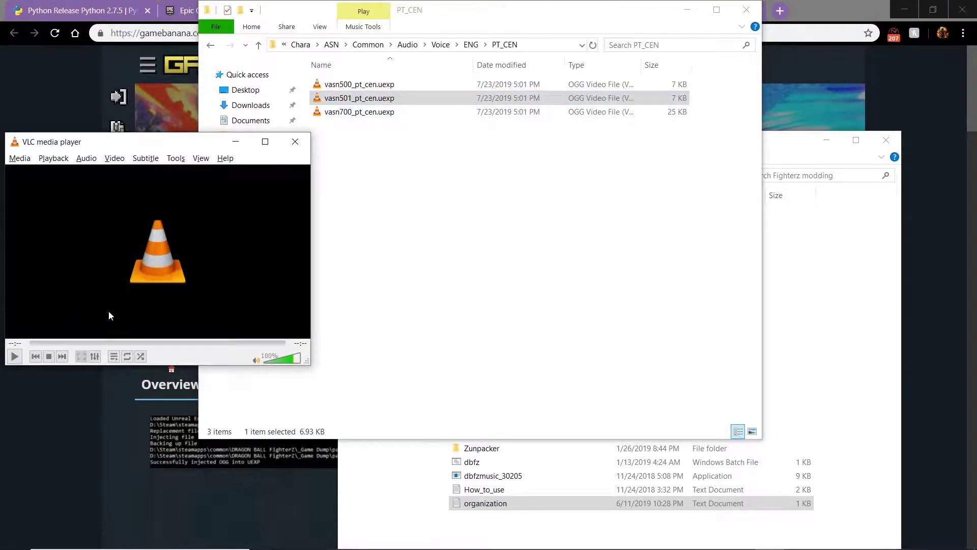
pyautogui.moveTo(131, 151); pyautogui.dragTo(94, 228)
pyautogui.click(298, 223)
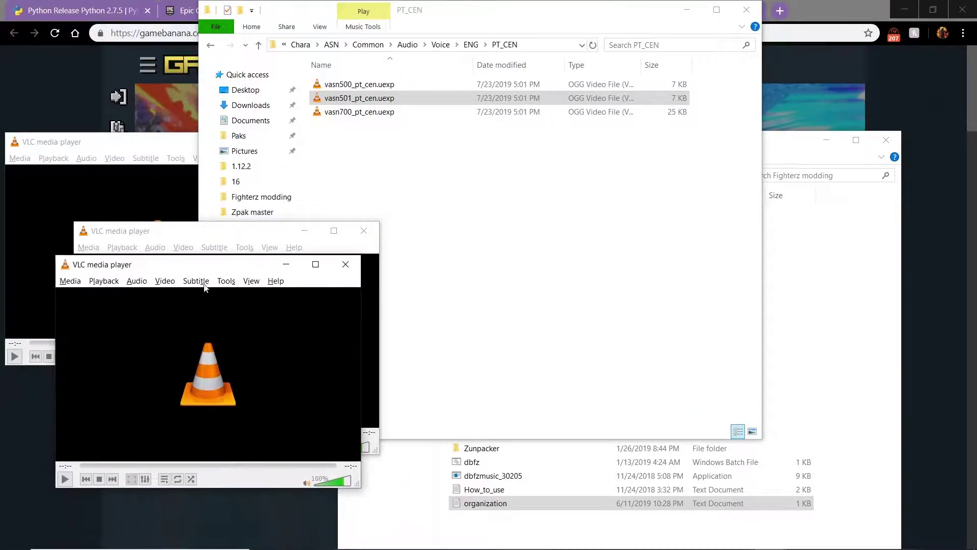
pyautogui.click(153, 144)
pyautogui.click(297, 143)
pyautogui.moveTo(263, 239); pyautogui.dragTo(191, 159)
pyautogui.click(400, 182)
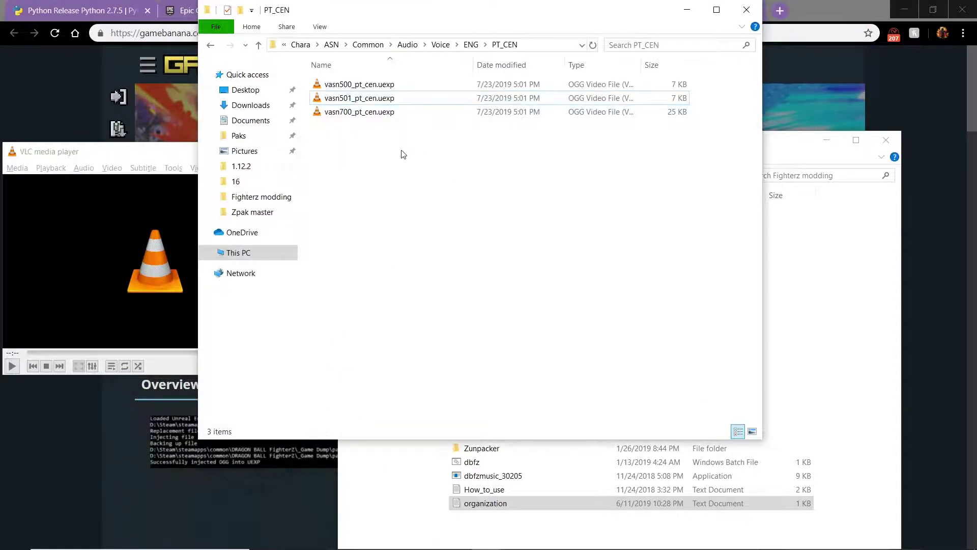
# Step: Play the vasn700_pt_cen.uexp clip, then close the player and clear the selection
pyautogui.click(678, 100)
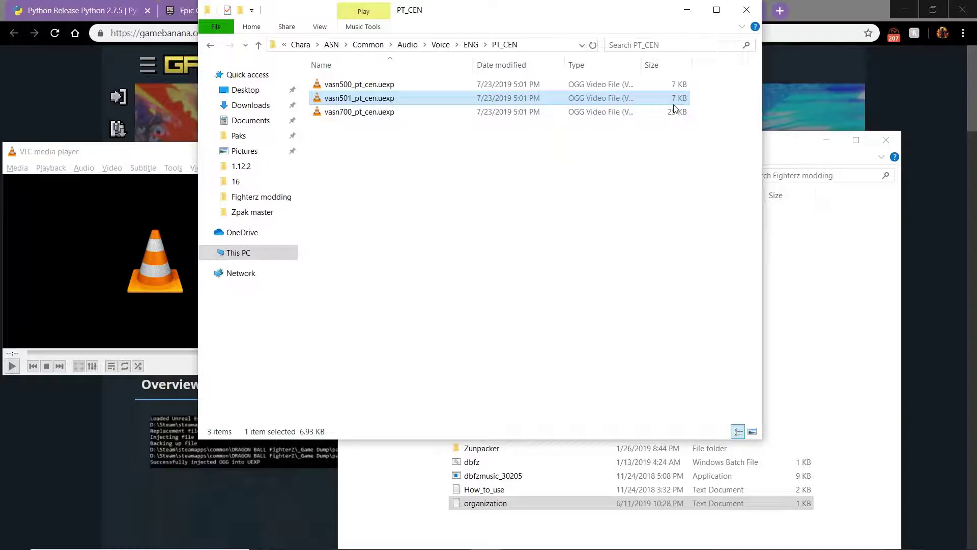
pyautogui.click(170, 153)
pyautogui.click(298, 149)
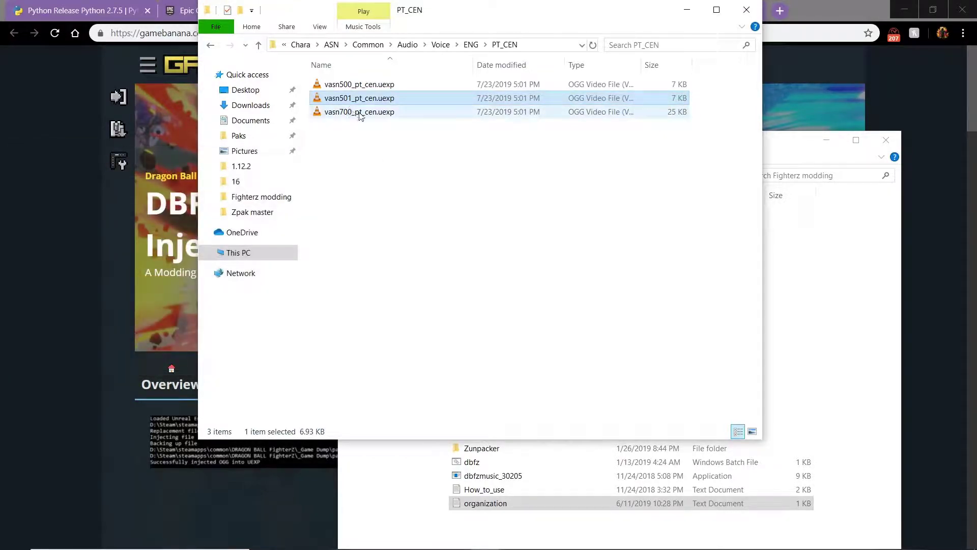
pyautogui.doubleClick(361, 113)
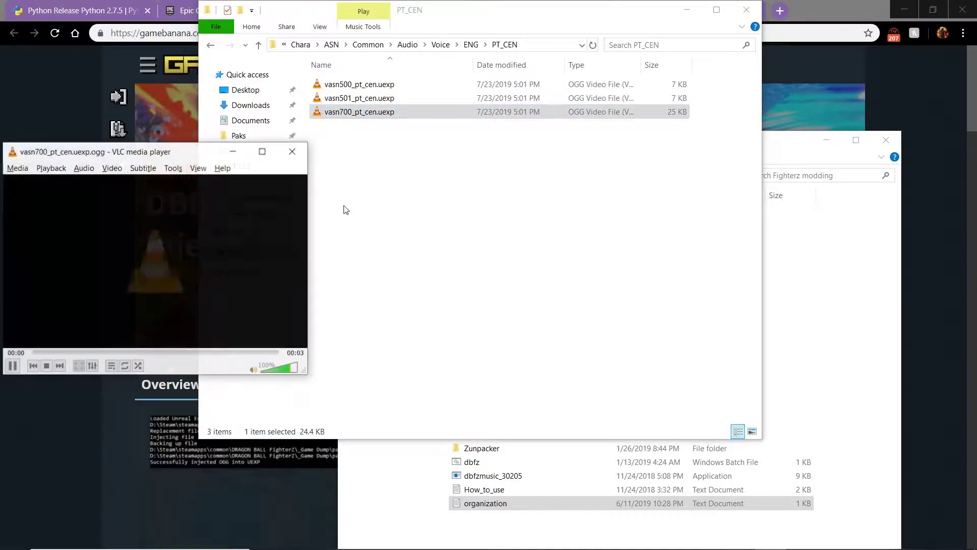
pyautogui.click(300, 160)
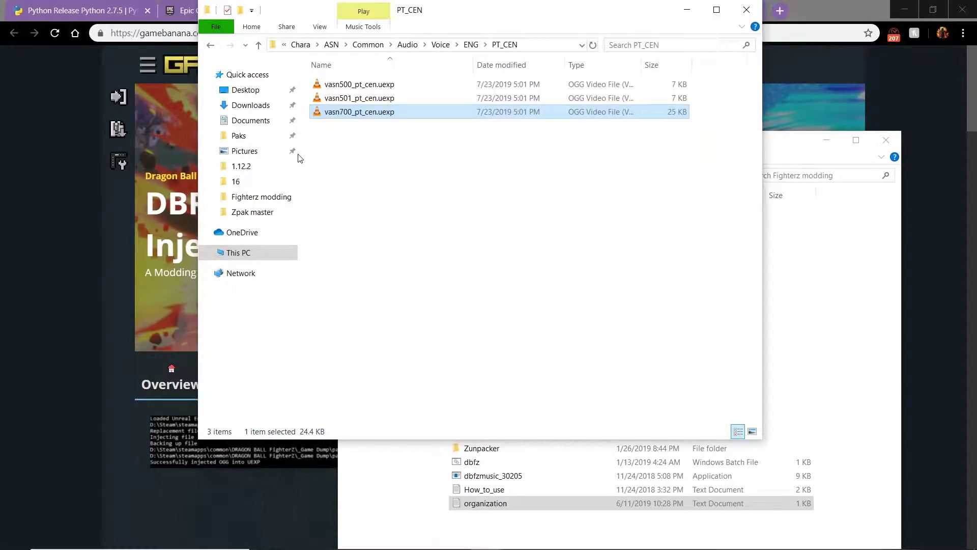
pyautogui.click(403, 169)
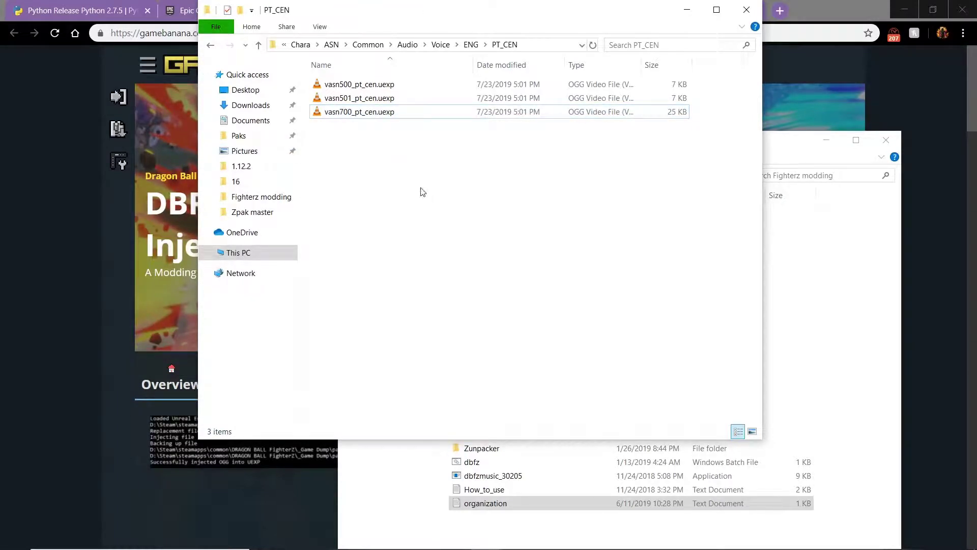
pyautogui.moveTo(471, 545)
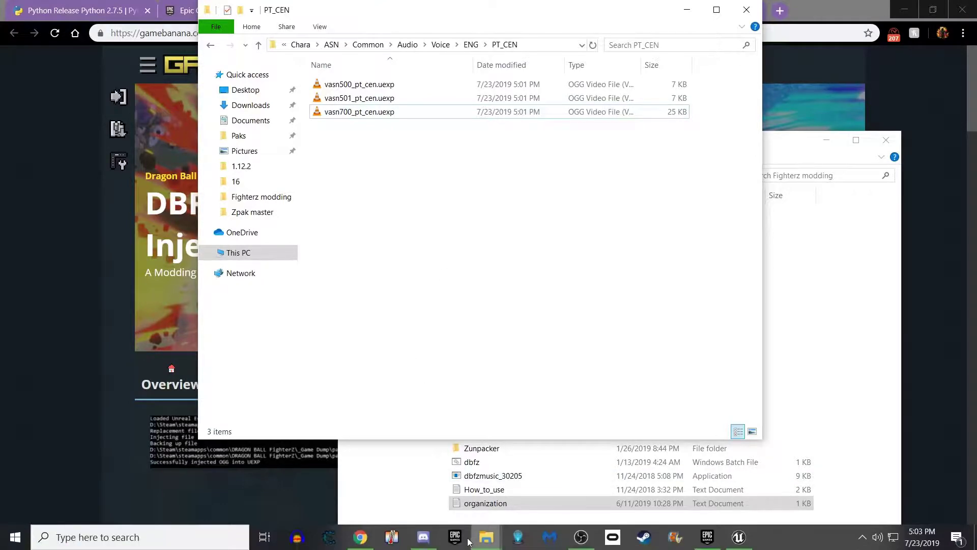
# Step: Bring the Epic Games Launcher forward and open its Unreal Engine library
pyautogui.click(705, 547)
pyautogui.moveTo(413, 15); pyautogui.dragTo(373, 150)
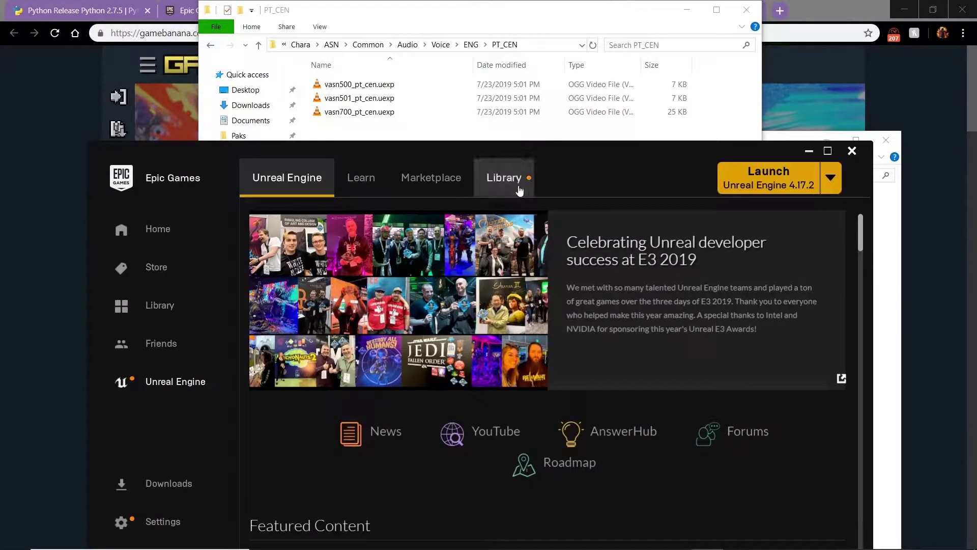
pyautogui.click(501, 187)
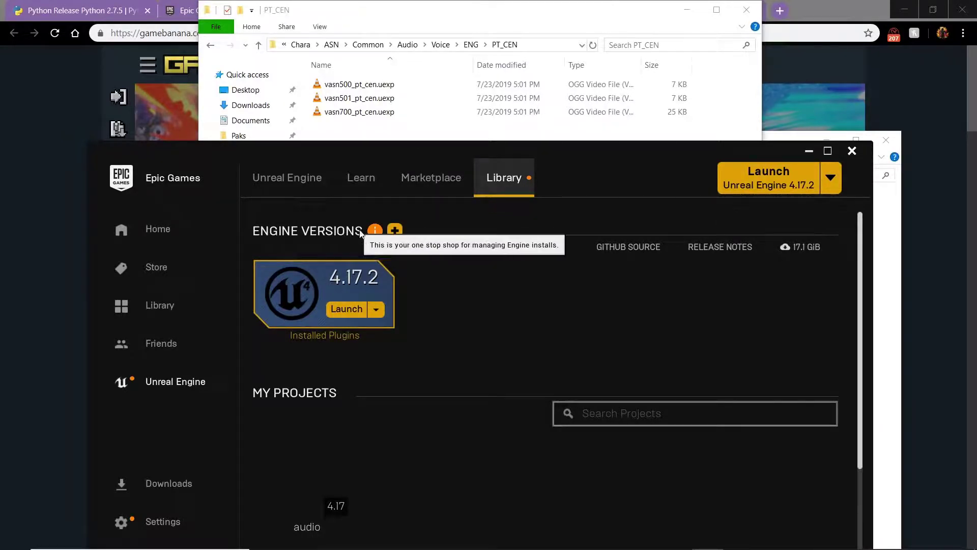
# Step: Start adding engine version 4.22.3 to the library, then cancel it
pyautogui.click(395, 231)
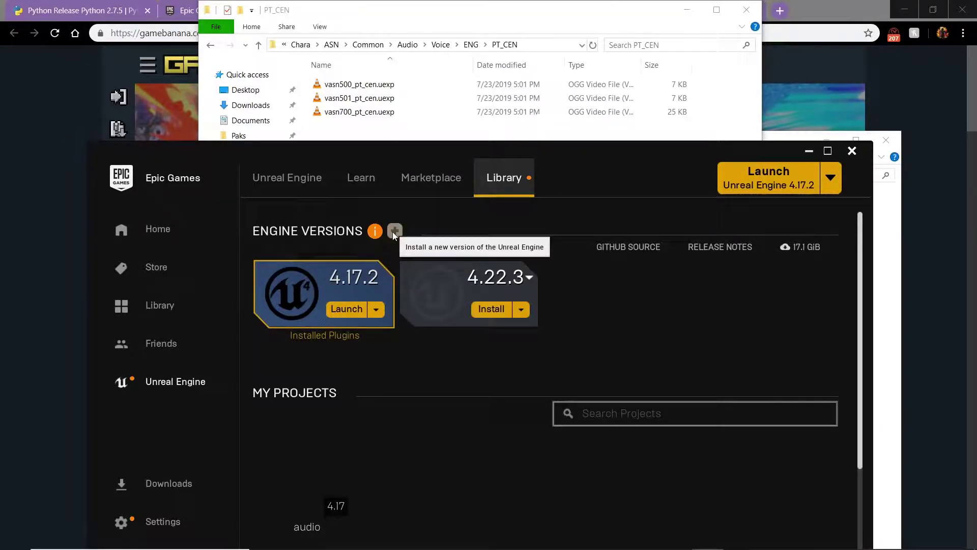
pyautogui.click(496, 293)
pyautogui.scroll(-5, 506, 390)
pyautogui.scroll(5, 507, 389)
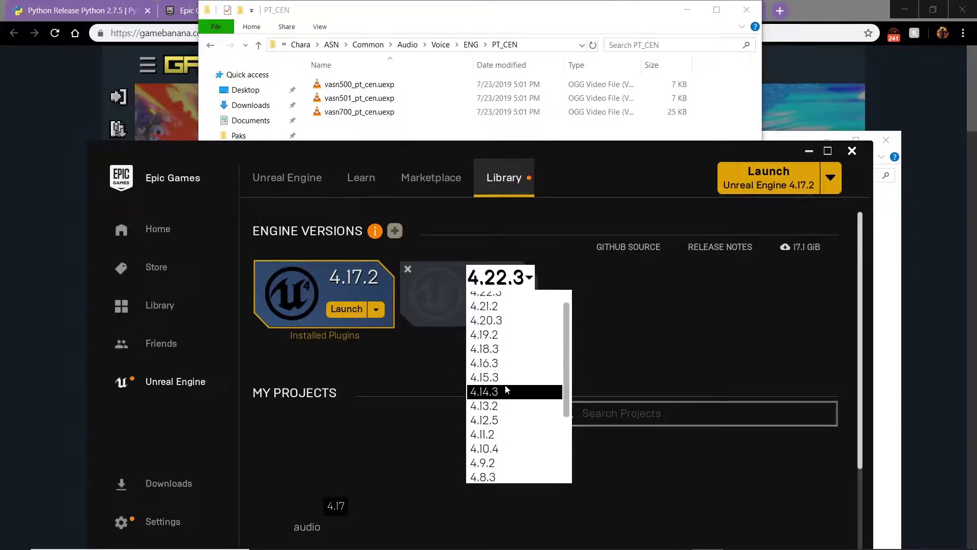
pyautogui.click(533, 249)
pyautogui.click(495, 308)
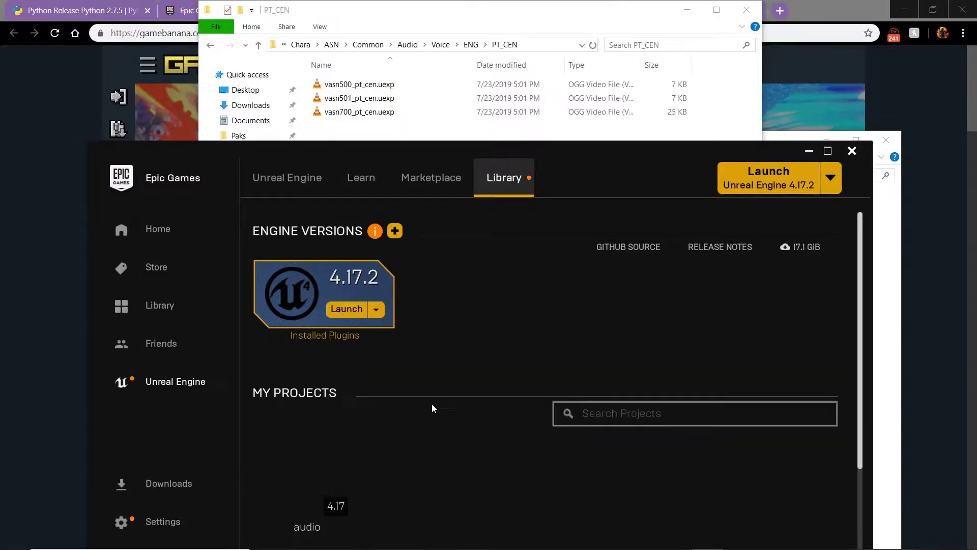
pyautogui.scroll(-2, 434, 403)
pyautogui.scroll(2, 453, 340)
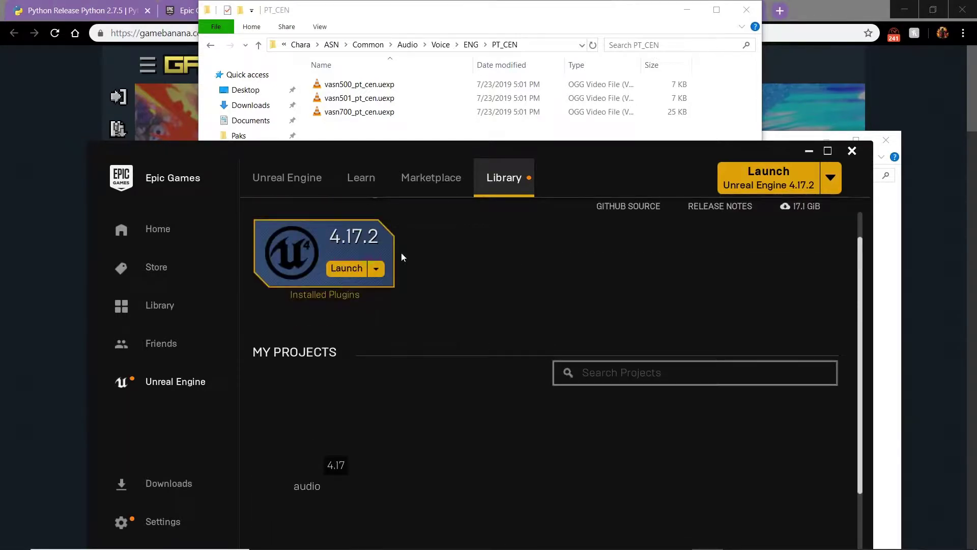
pyautogui.moveTo(372, 154); pyautogui.dragTo(400, 90)
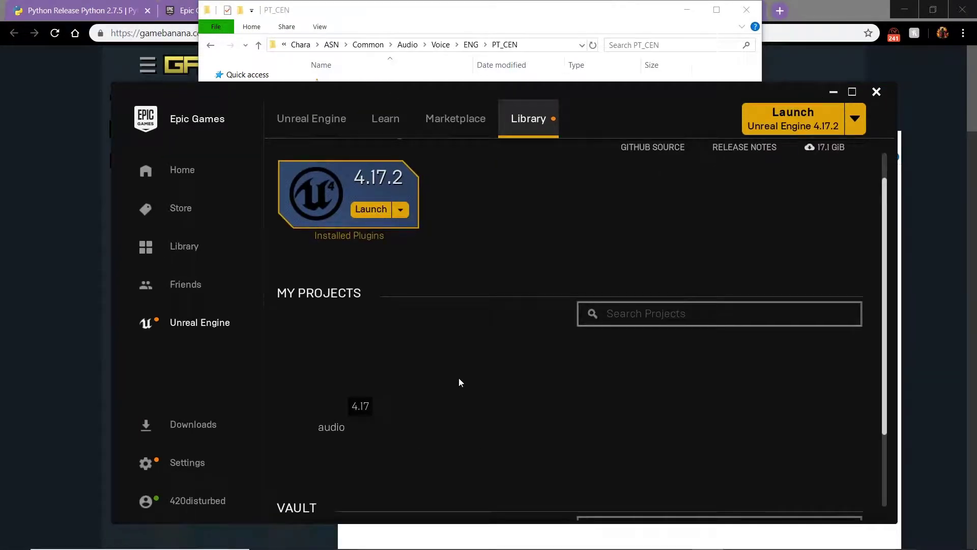
# Step: Enlarge the Content Browser and preview the BGM tracks 017_sto_title and 041_bat_gks
pyautogui.click(833, 92)
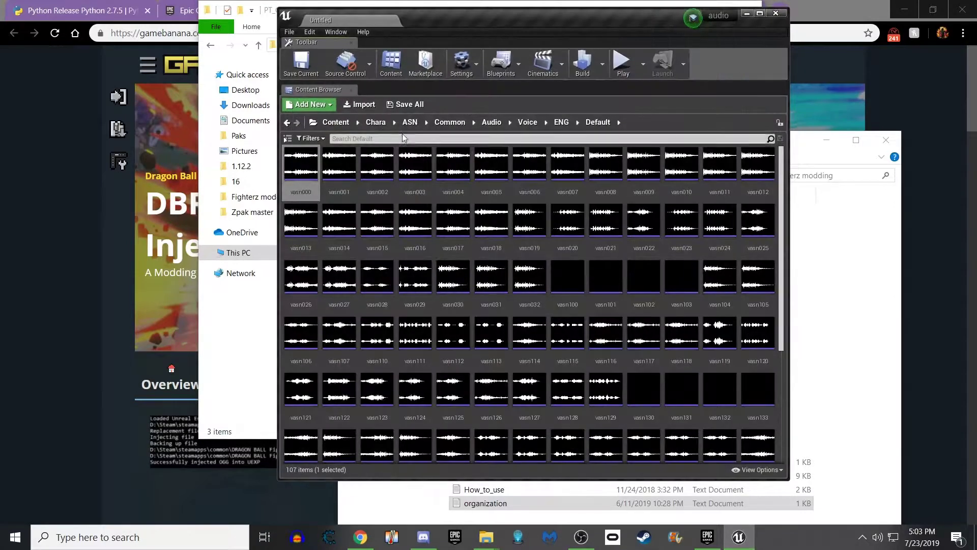
pyautogui.click(336, 122)
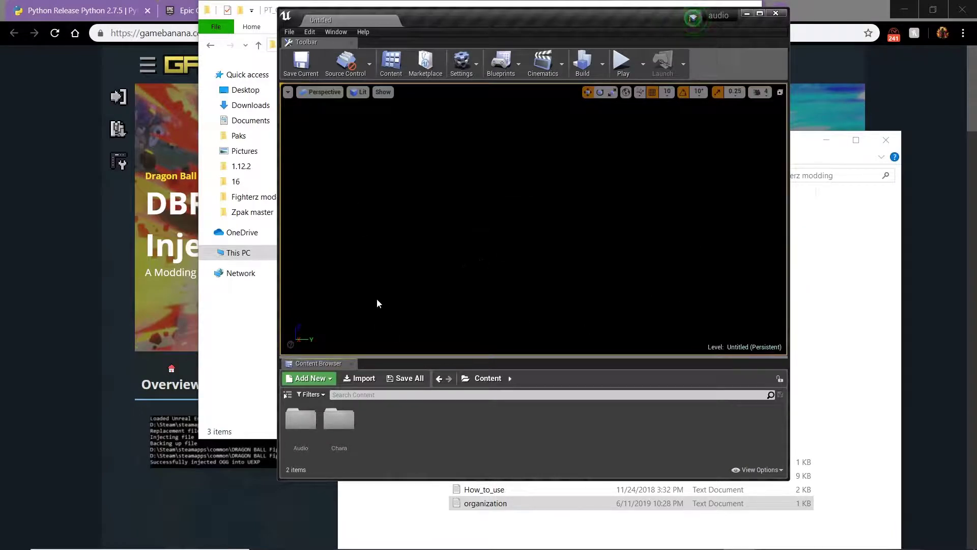
pyautogui.moveTo(396, 355); pyautogui.dragTo(427, 85)
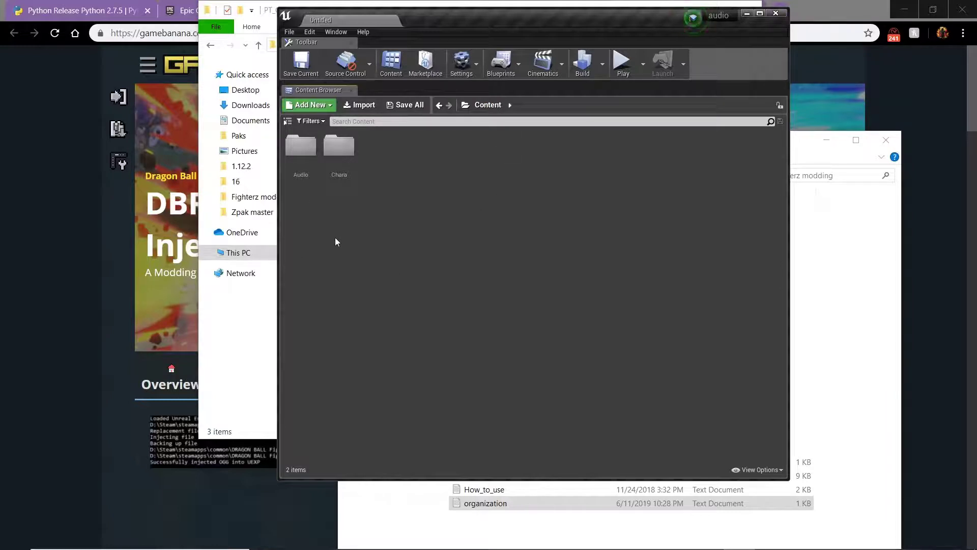
pyautogui.doubleClick(308, 149)
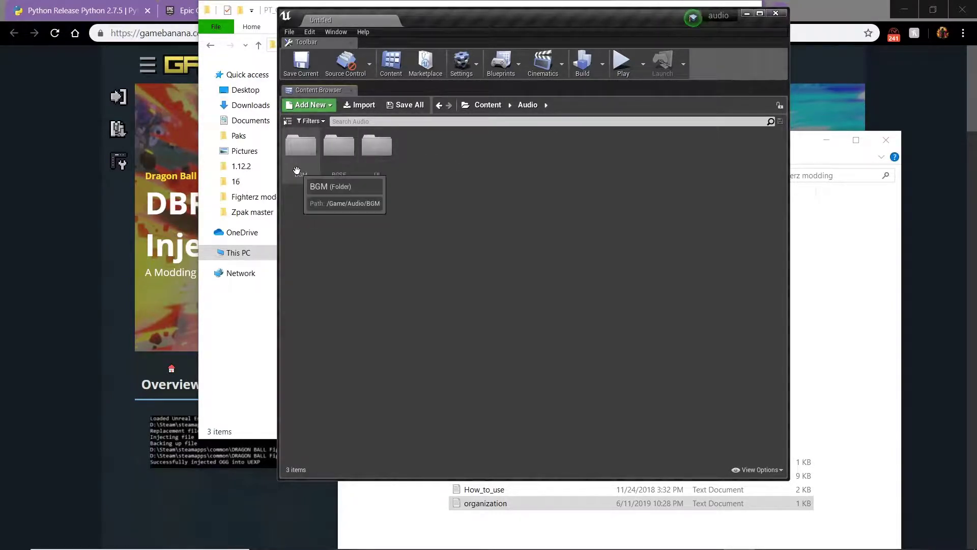
pyautogui.doubleClick(306, 148)
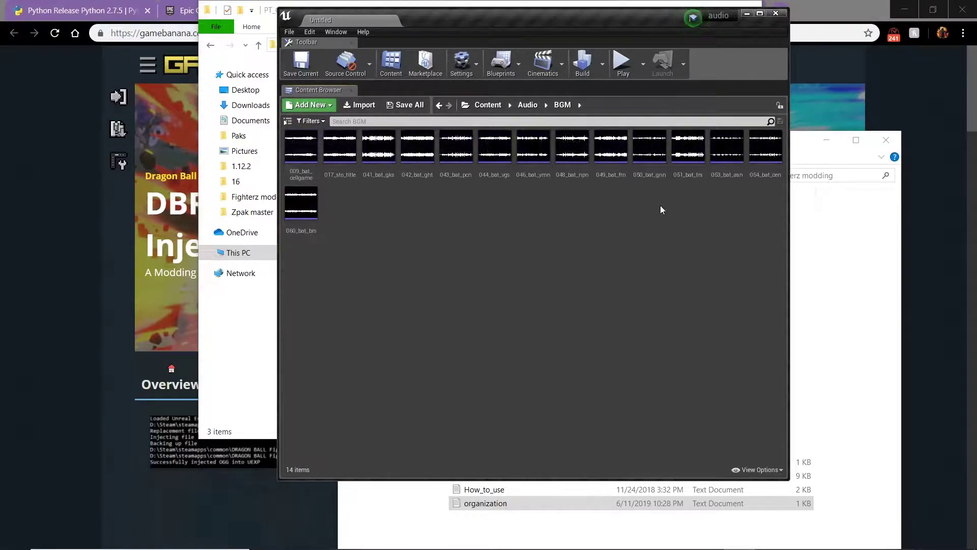
pyautogui.click(340, 148)
pyautogui.click(378, 148)
pyautogui.click(527, 106)
# Step: Play ARC_BG_FtbsFin_BlowOut_Island from BGSE/FtbsFin, glance at UI, then return to Content
pyautogui.doubleClick(339, 150)
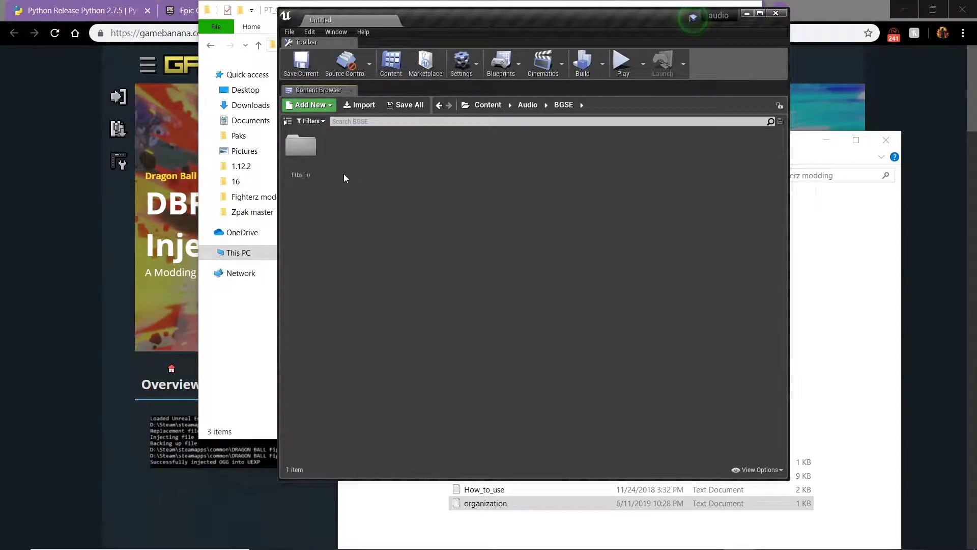
pyautogui.doubleClick(312, 144)
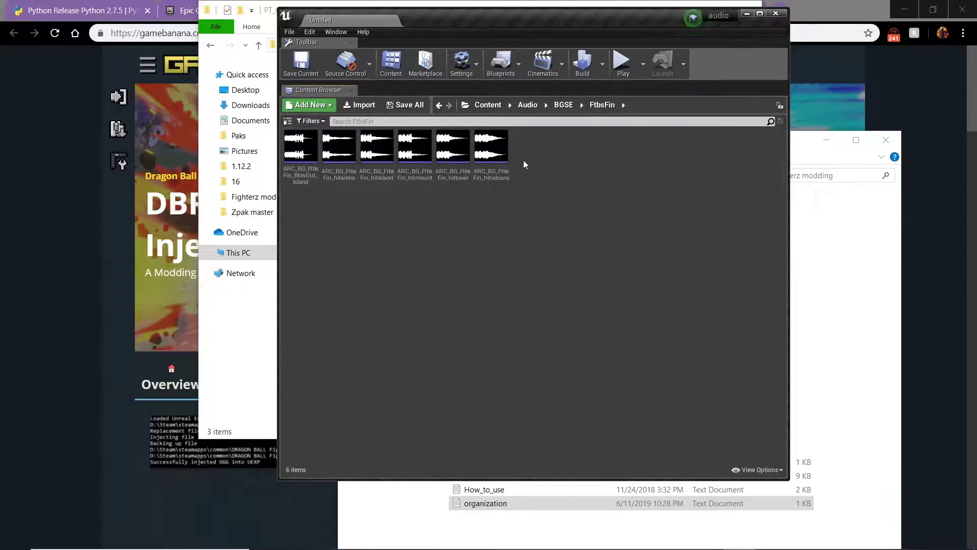
pyautogui.moveTo(506, 152)
pyautogui.click(299, 150)
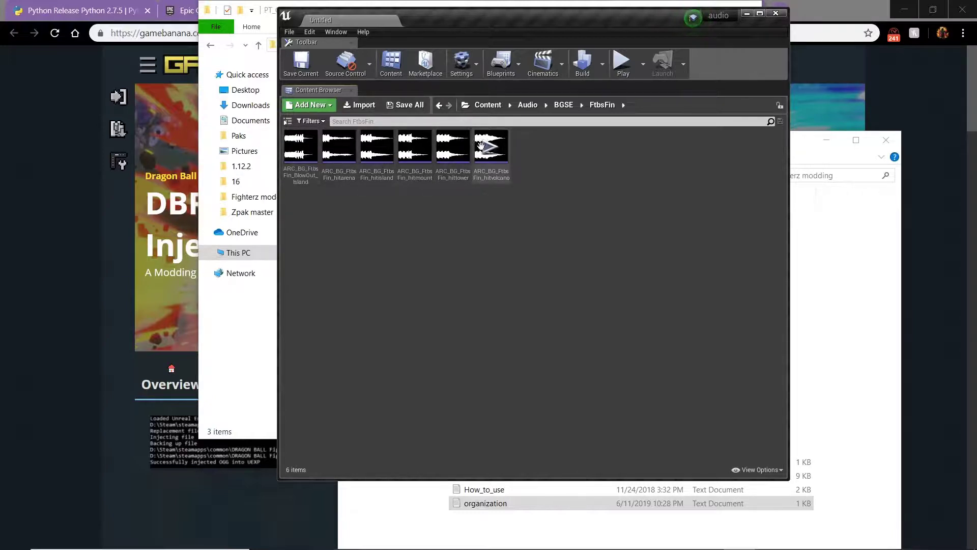
pyautogui.click(564, 104)
pyautogui.click(528, 104)
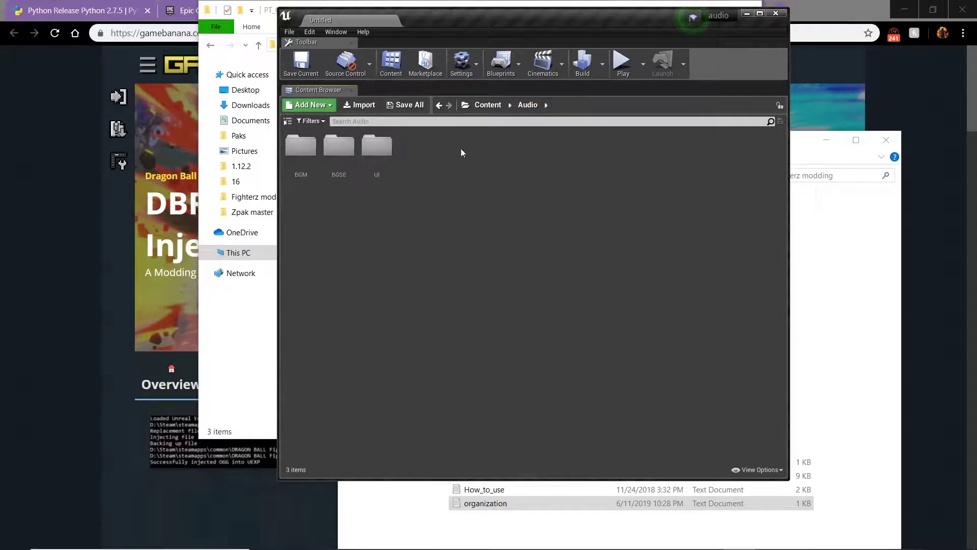
pyautogui.doubleClick(378, 146)
pyautogui.moveTo(292, 150)
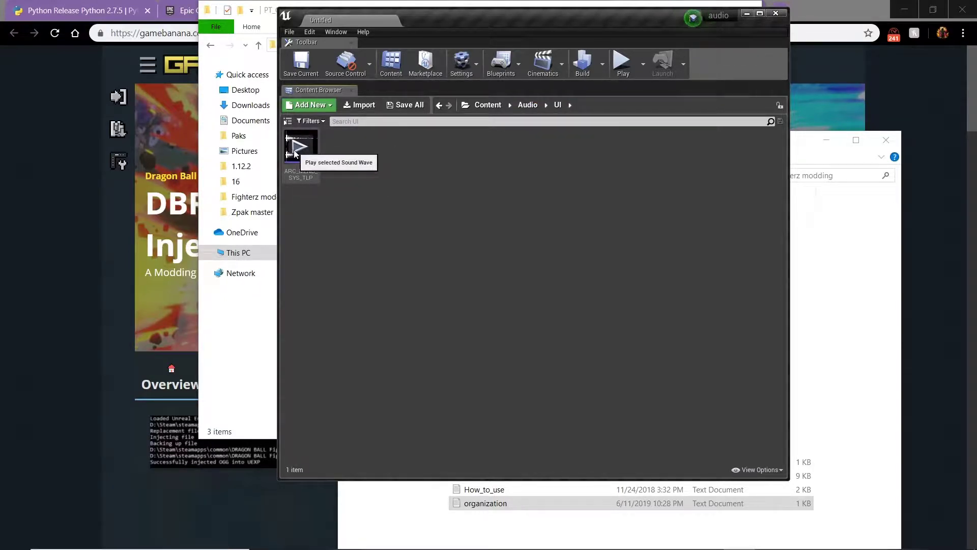
pyautogui.click(491, 107)
pyautogui.click(489, 108)
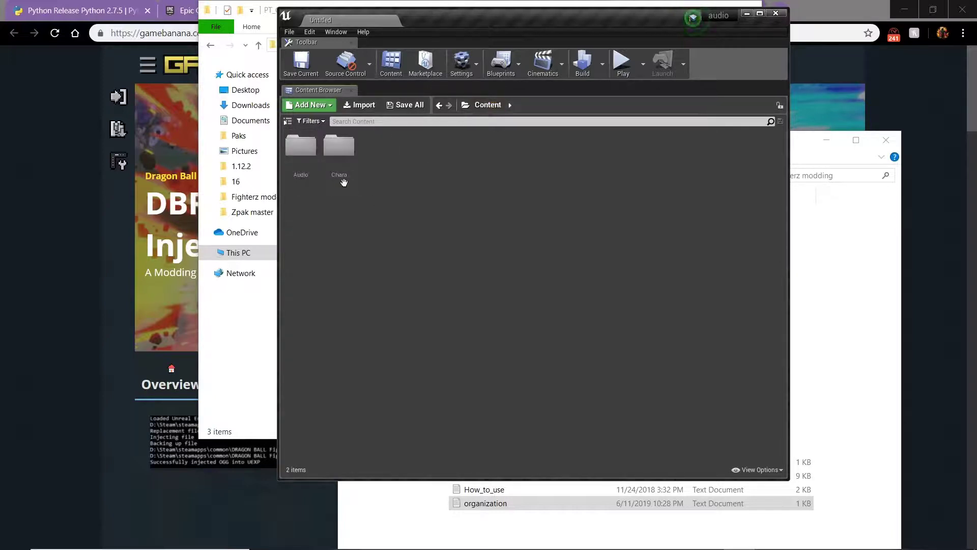
# Step: Navigate to Chara > ASN > Common > Audio > Voice > ENG
pyautogui.doubleClick(338, 149)
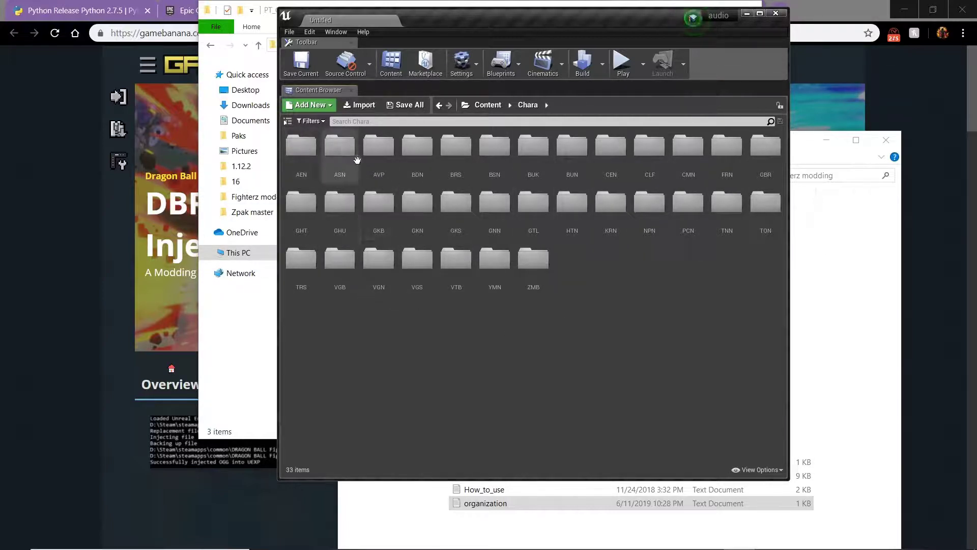
pyautogui.click(340, 158)
pyautogui.doubleClick(340, 158)
pyautogui.doubleClick(305, 158)
pyautogui.doubleClick(306, 158)
pyautogui.doubleClick(306, 158)
pyautogui.doubleClick(305, 159)
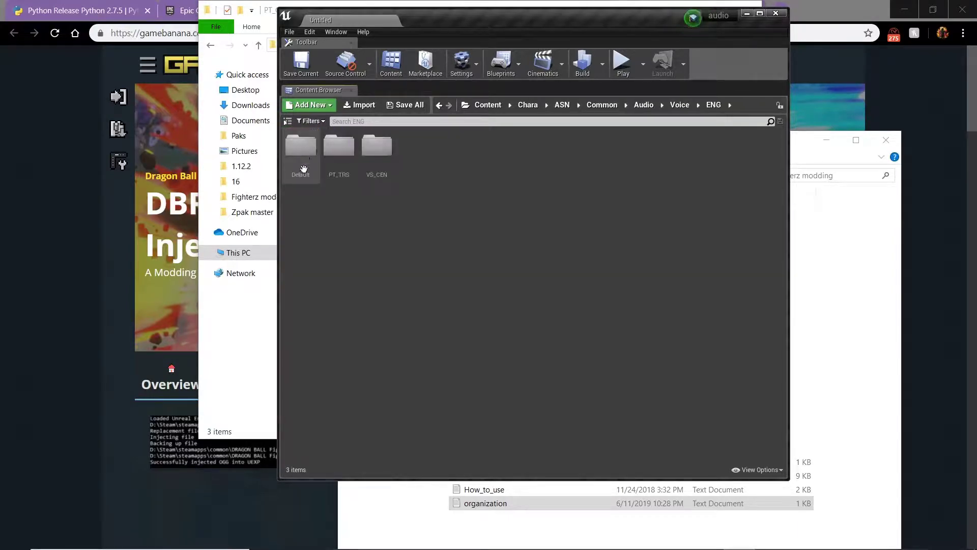
# Step: Browse the Default, PT_TRS and VS_CEN voice clip folders
pyautogui.doubleClick(301, 148)
pyautogui.scroll(-1, 783, 248)
pyautogui.scroll(2, 782, 248)
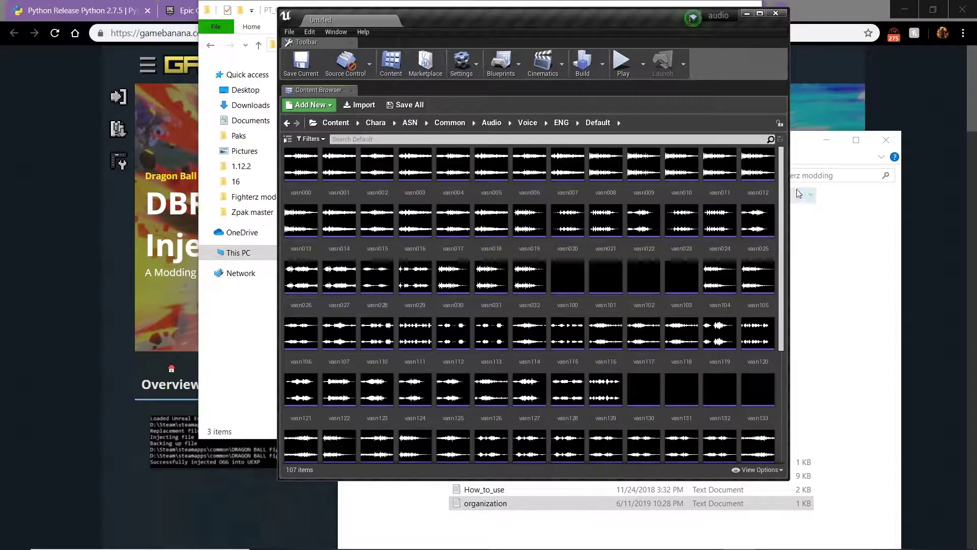
pyautogui.click(562, 123)
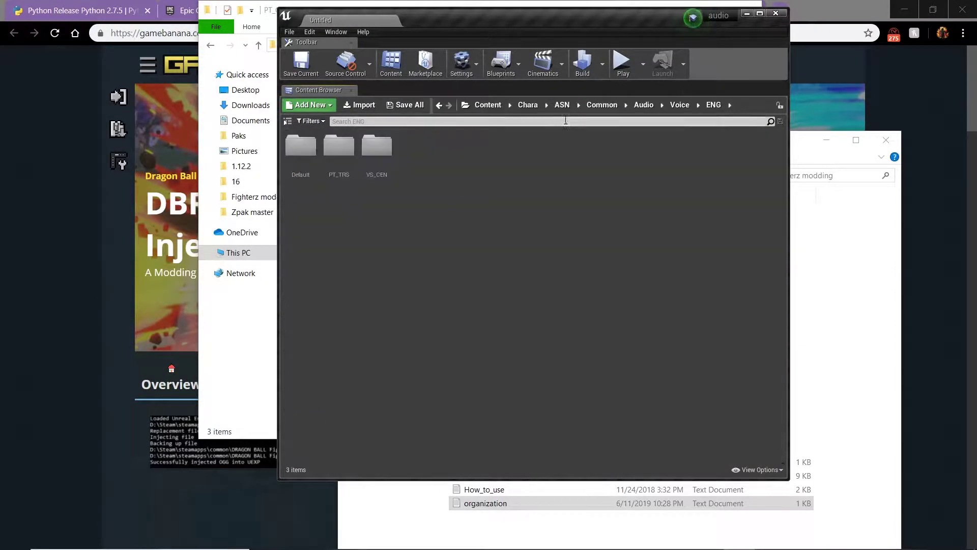
pyautogui.doubleClick(338, 149)
pyautogui.click(562, 122)
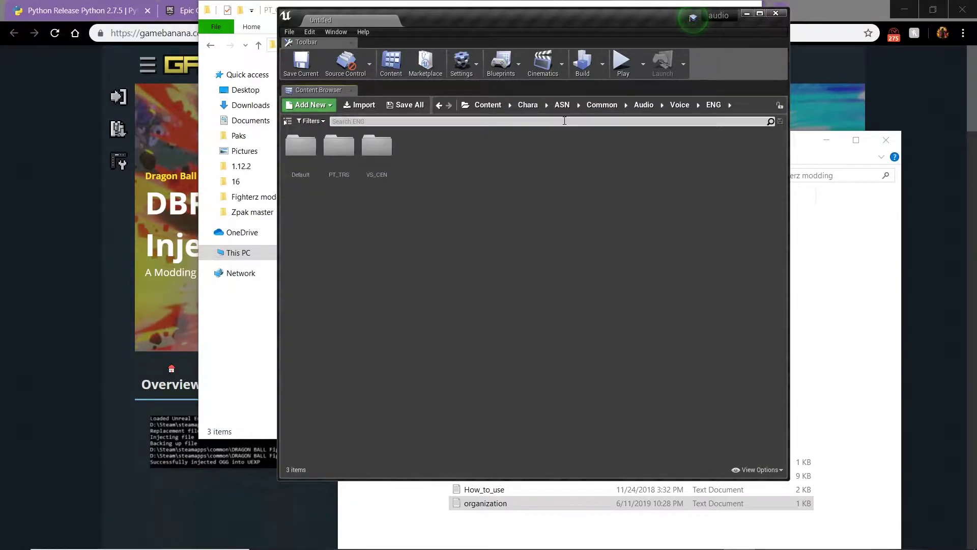
pyautogui.doubleClick(376, 156)
# Step: Check the PT_BDN folder in ENG, then delete it
pyautogui.click(561, 123)
pyautogui.click(873, 245)
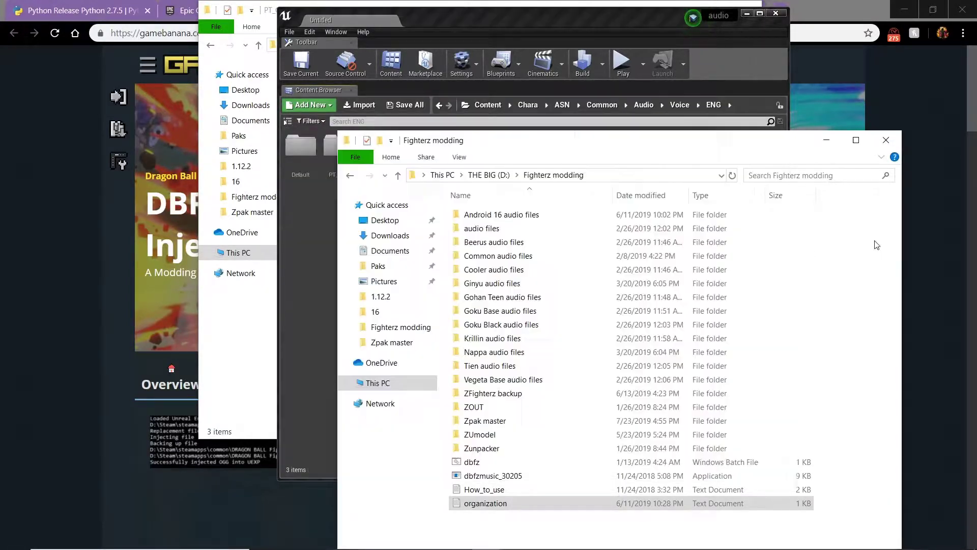
pyautogui.click(242, 360)
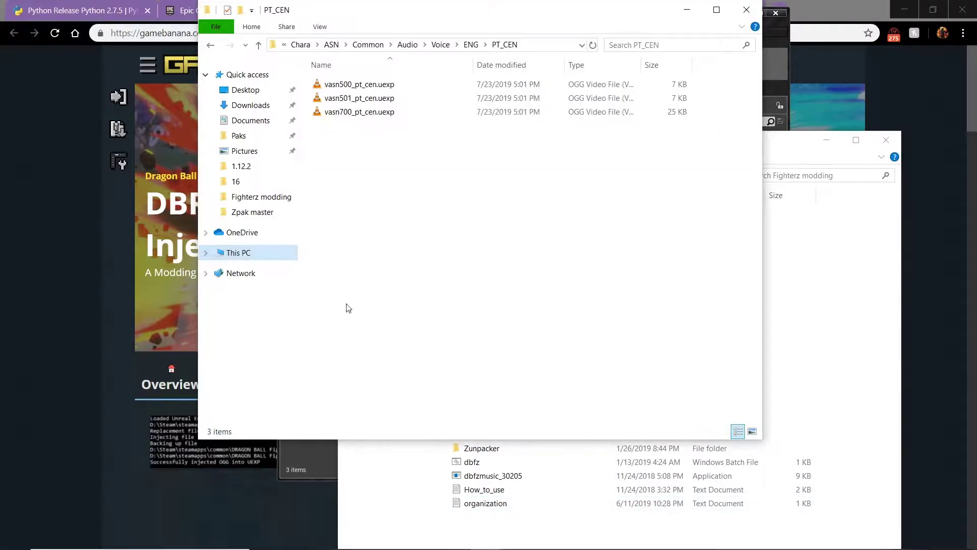
pyautogui.click(471, 45)
pyautogui.moveTo(758, 94)
pyautogui.mouseDown()
pyautogui.moveTo(751, 353)
pyautogui.moveTo(757, 97)
pyautogui.mouseUp()
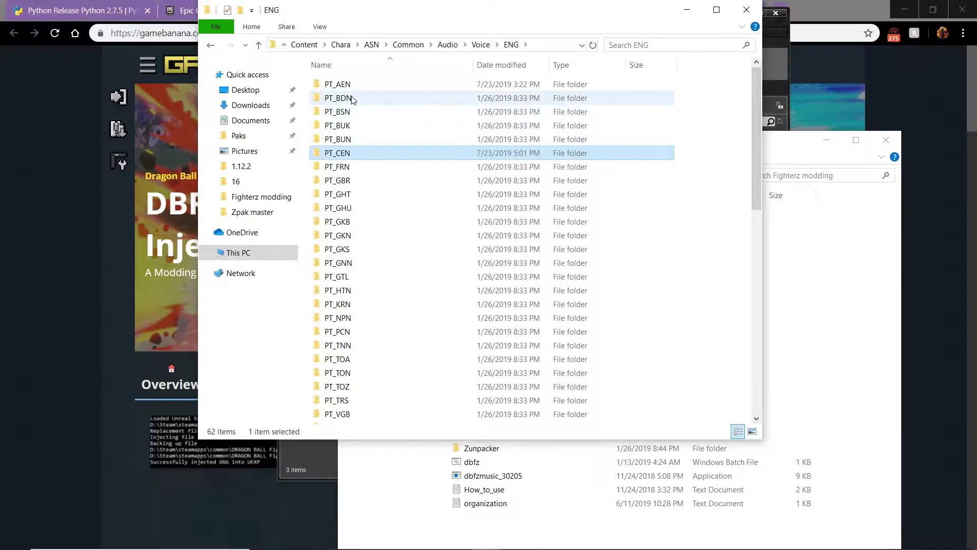
pyautogui.doubleClick(338, 97)
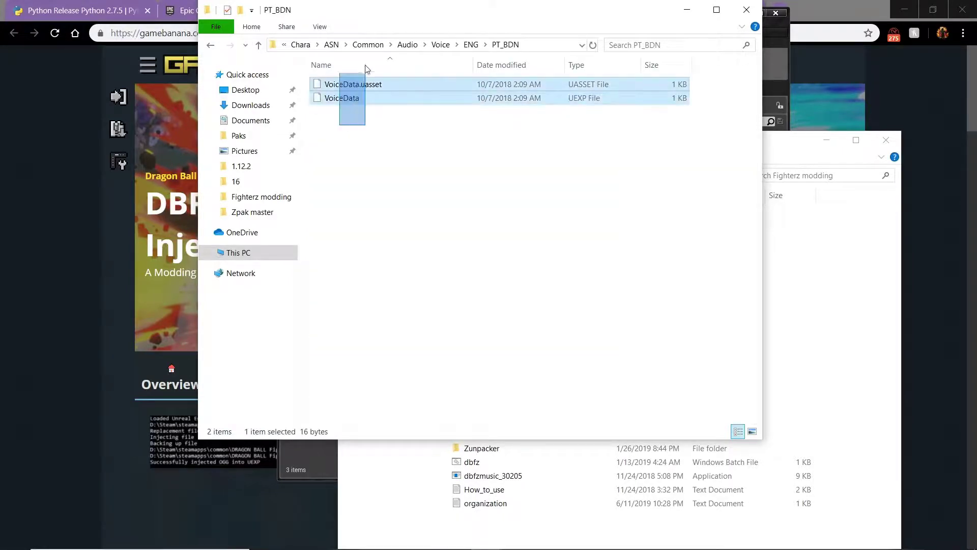
pyautogui.click(471, 44)
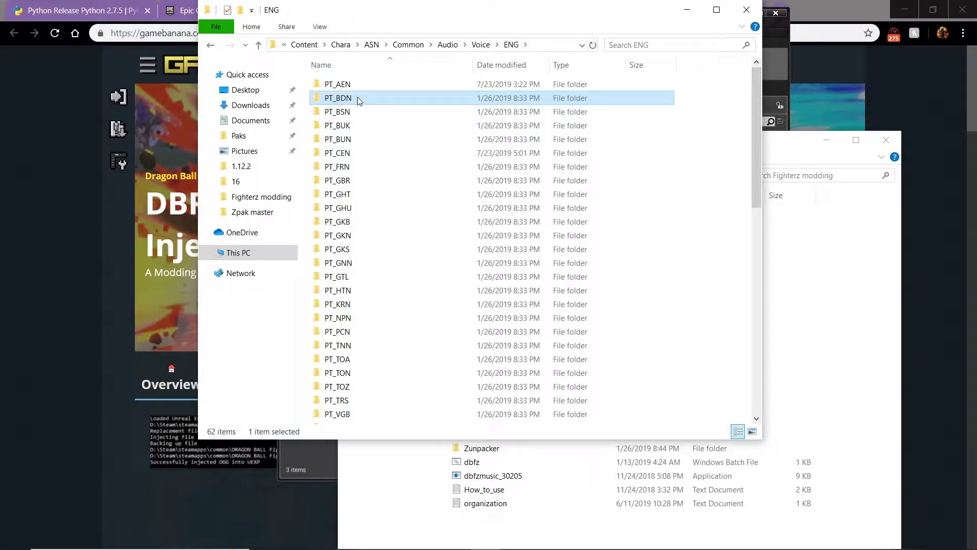
pyautogui.press('Delete')
pyautogui.press('Return')
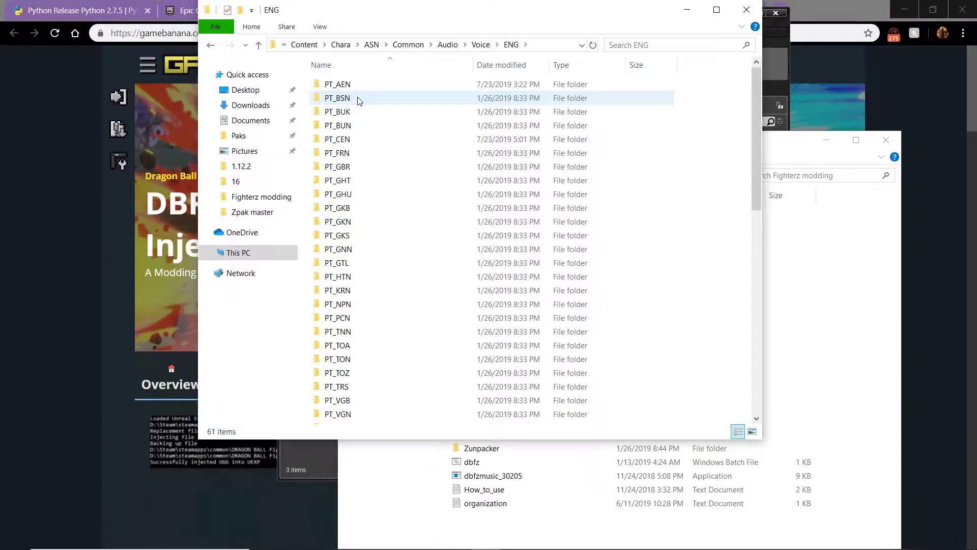
# Step: Empty the Recycle Bin and reopen the PT_CEN folder
pyautogui.click(904, 9)
pyautogui.rightClick(23, 23)
pyautogui.click(53, 63)
pyautogui.click(533, 295)
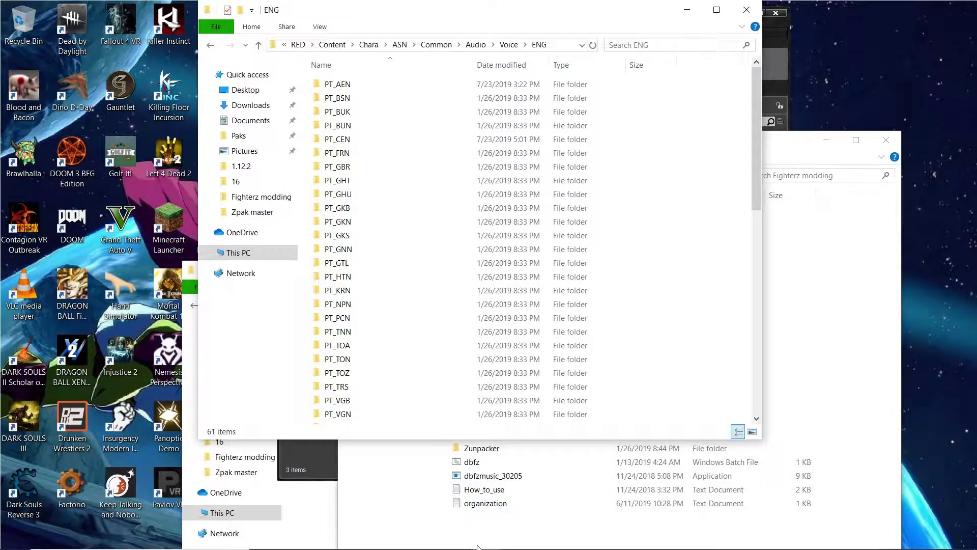
pyautogui.moveTo(486, 547)
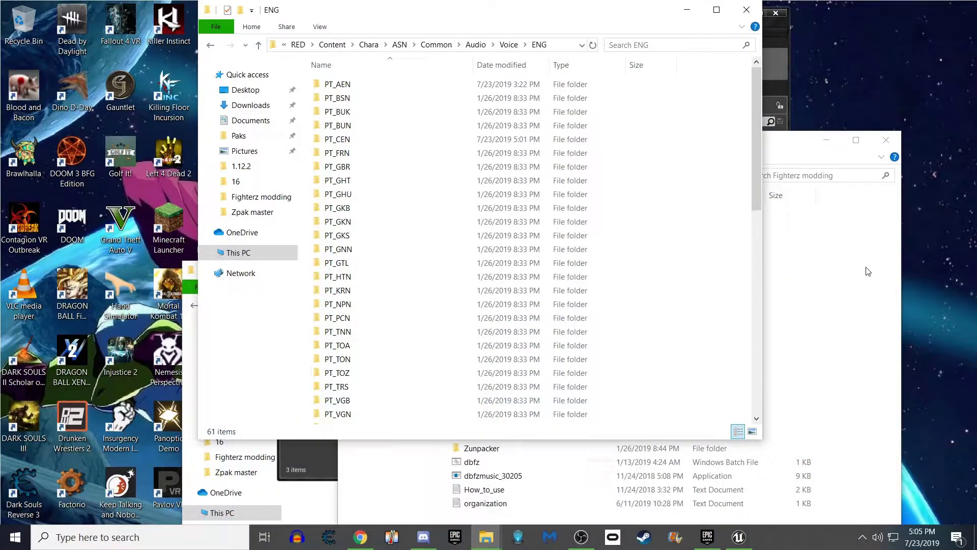
pyautogui.doubleClick(368, 139)
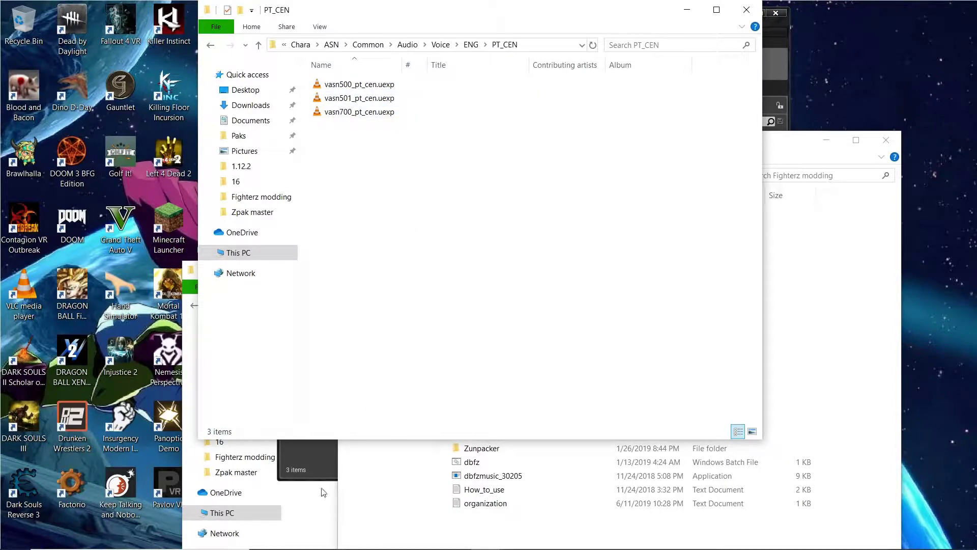
pyautogui.moveTo(739, 547)
# Step: Bring Unreal forward, launch Audacity from the taskbar, then close it again
pyautogui.click(739, 540)
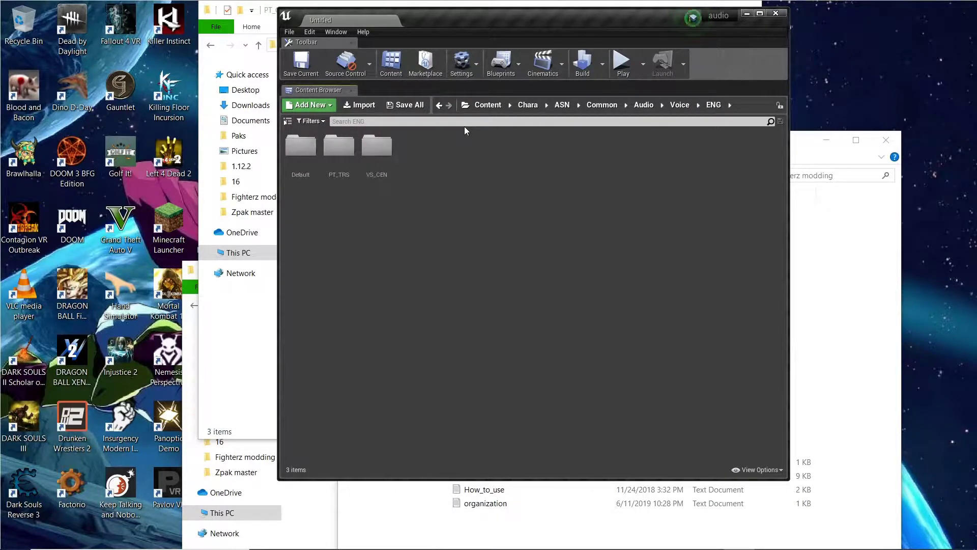
pyautogui.moveTo(296, 544)
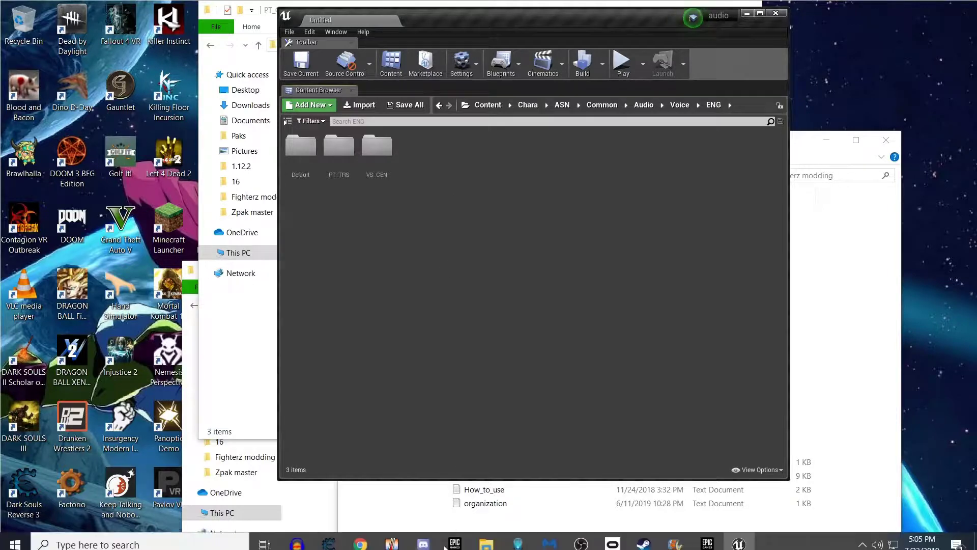
pyautogui.click(305, 541)
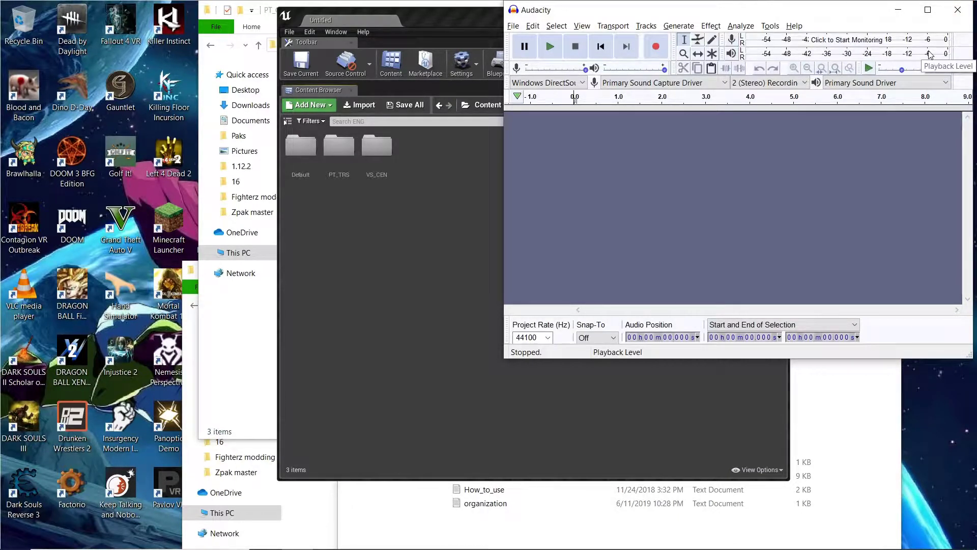
pyautogui.click(959, 10)
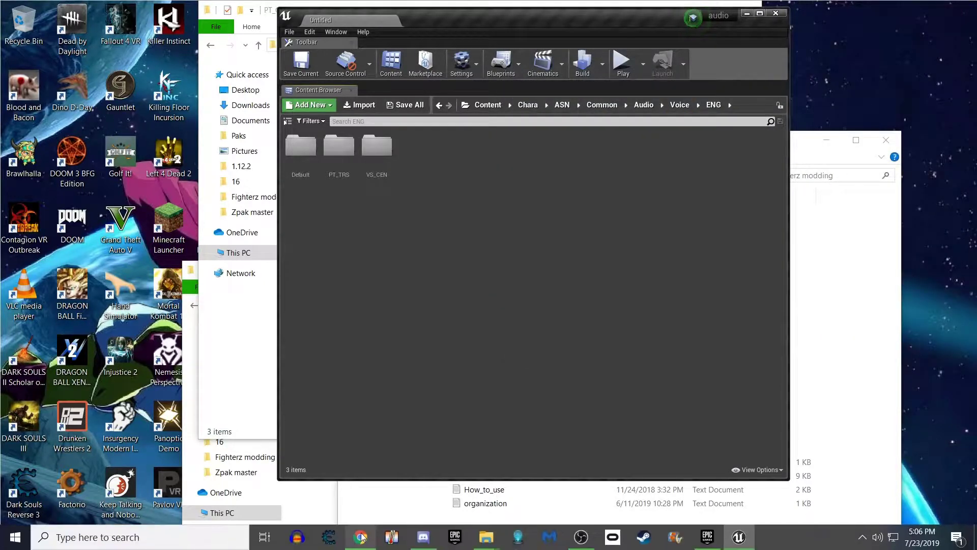
pyautogui.moveTo(491, 543)
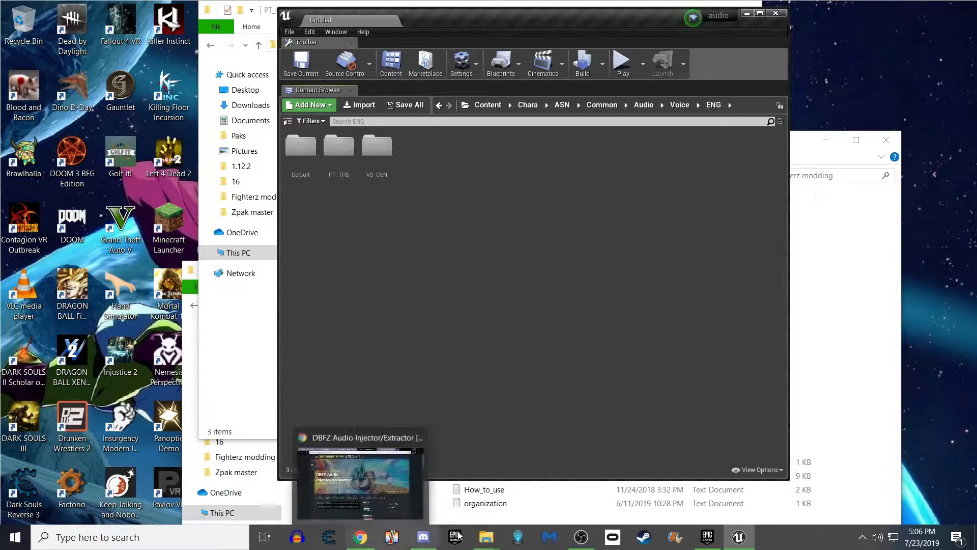
# Step: Open a new Explorer window on Downloads and look through the tfs dba episodes folder
pyautogui.rightClick(496, 536)
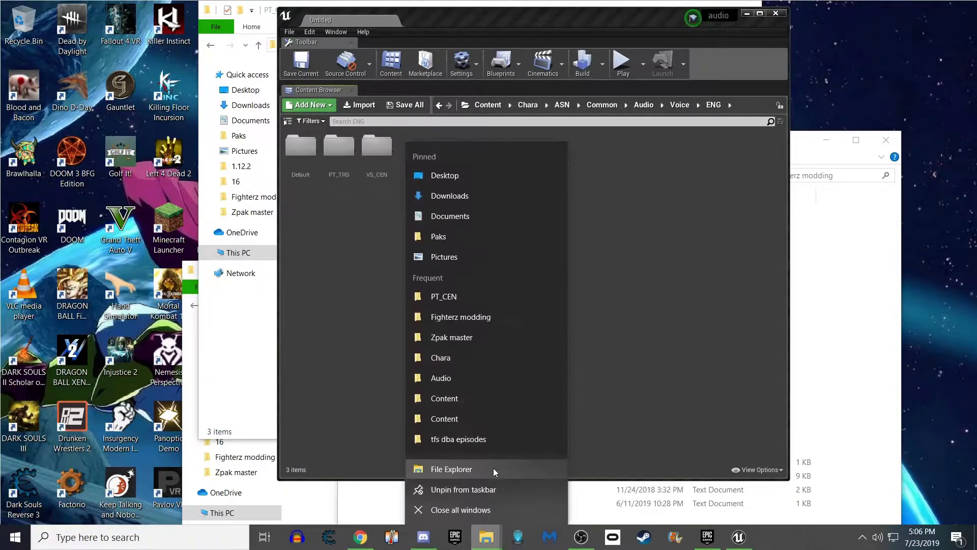
pyautogui.click(492, 466)
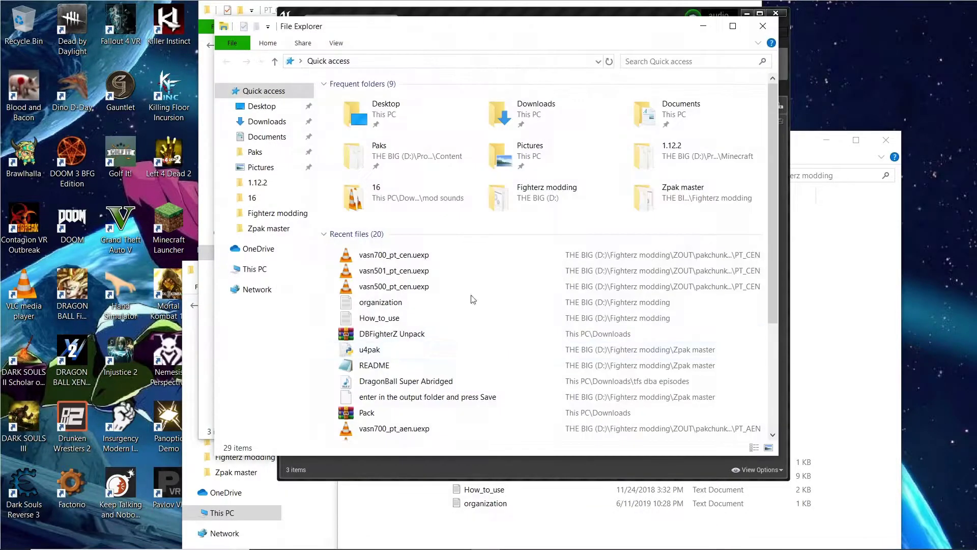
pyautogui.click(269, 269)
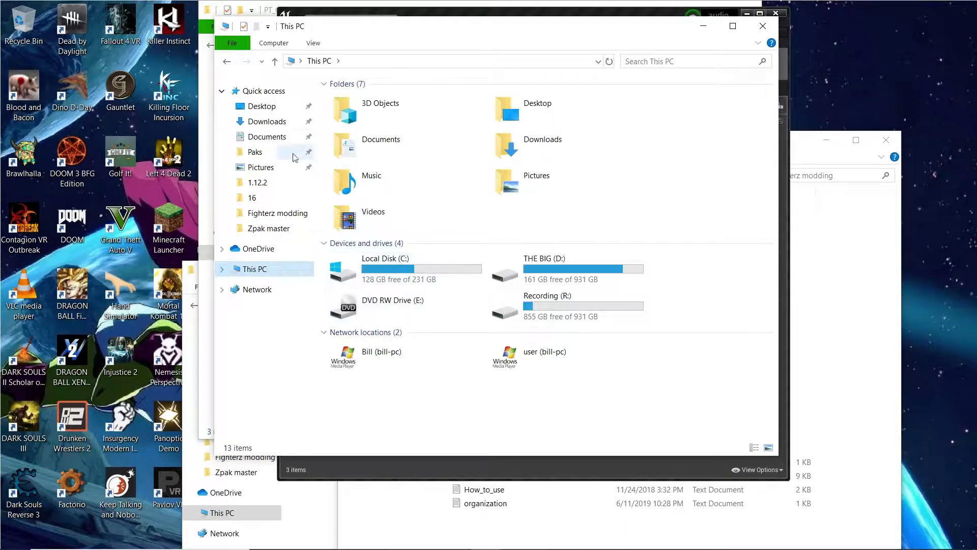
pyautogui.click(306, 123)
pyautogui.doubleClick(370, 244)
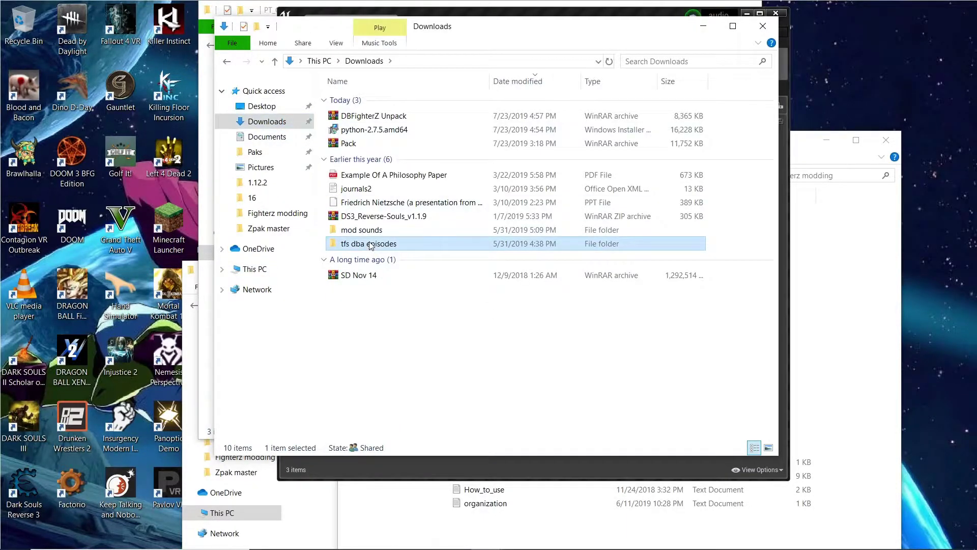
pyautogui.moveTo(767, 121)
pyautogui.mouseDown()
pyautogui.moveTo(771, 338)
pyautogui.moveTo(771, 113)
pyautogui.mouseUp()
pyautogui.moveTo(771, 153); pyautogui.dragTo(774, 326)
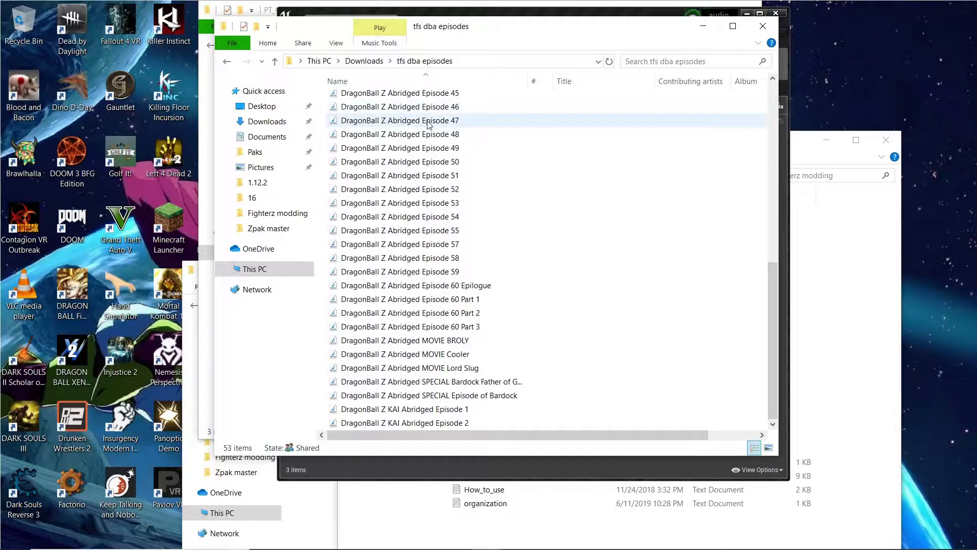
pyautogui.click(380, 63)
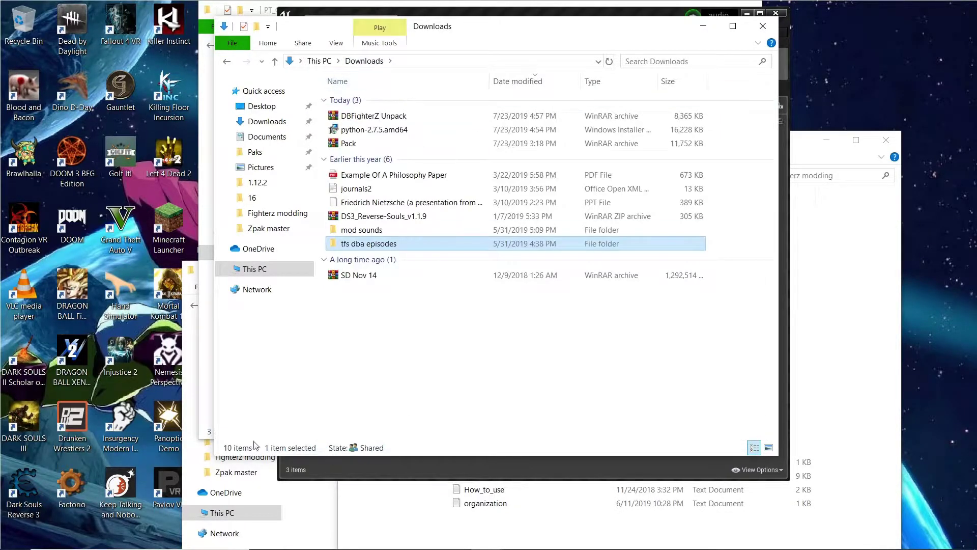
# Step: Open mod sounds\16 and play the 'Where is 17' and weak 'Yes' voice clips
pyautogui.moveTo(546, 548)
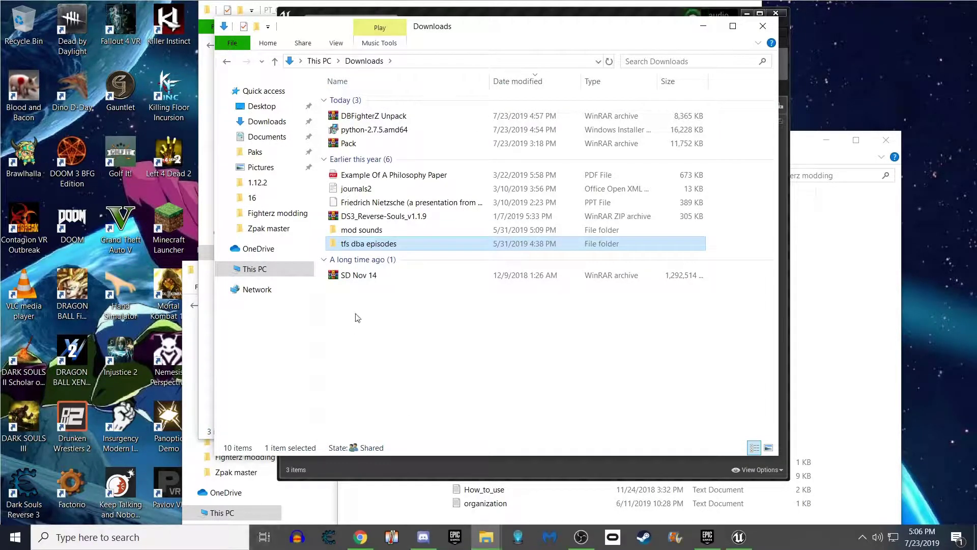
pyautogui.doubleClick(364, 230)
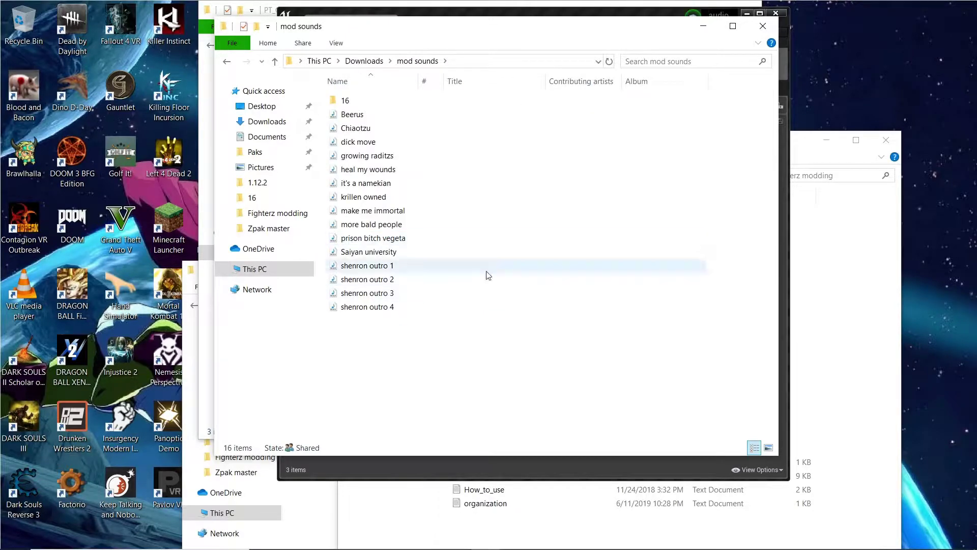
pyautogui.doubleClick(374, 101)
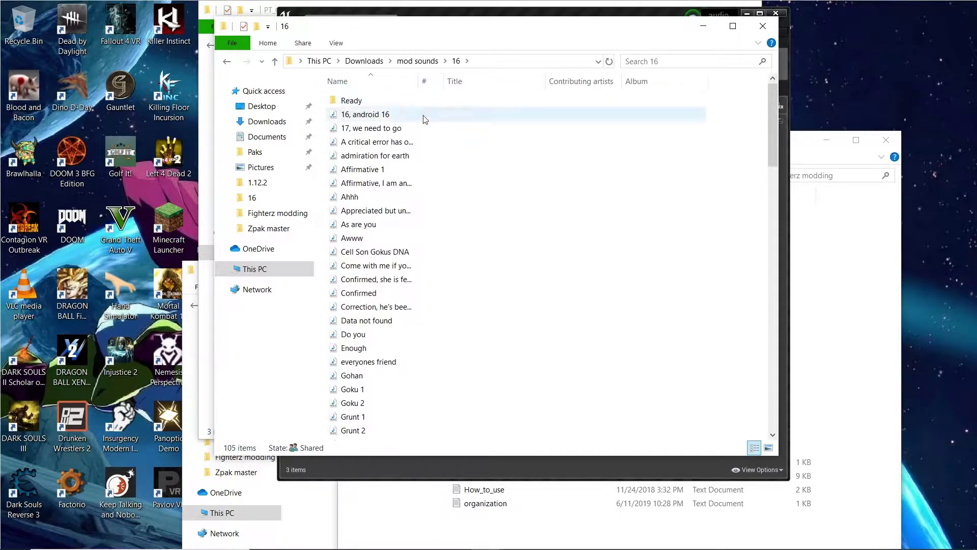
pyautogui.scroll(-5, 518, 217)
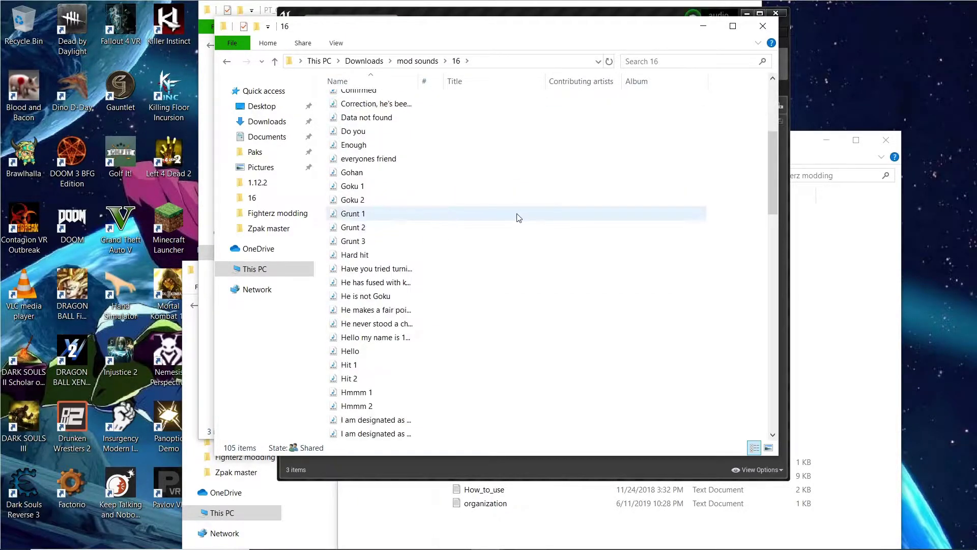
pyautogui.scroll(-20, 518, 218)
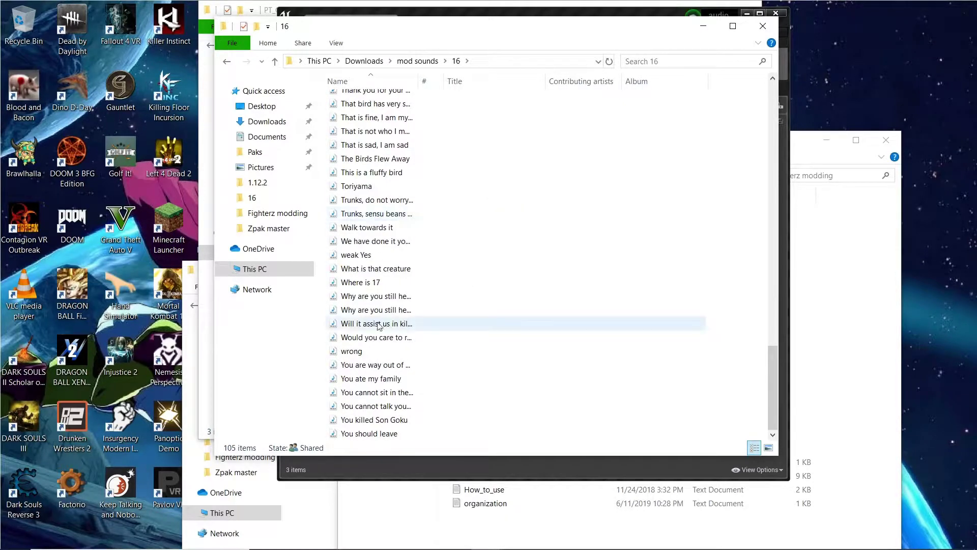
pyautogui.doubleClick(362, 285)
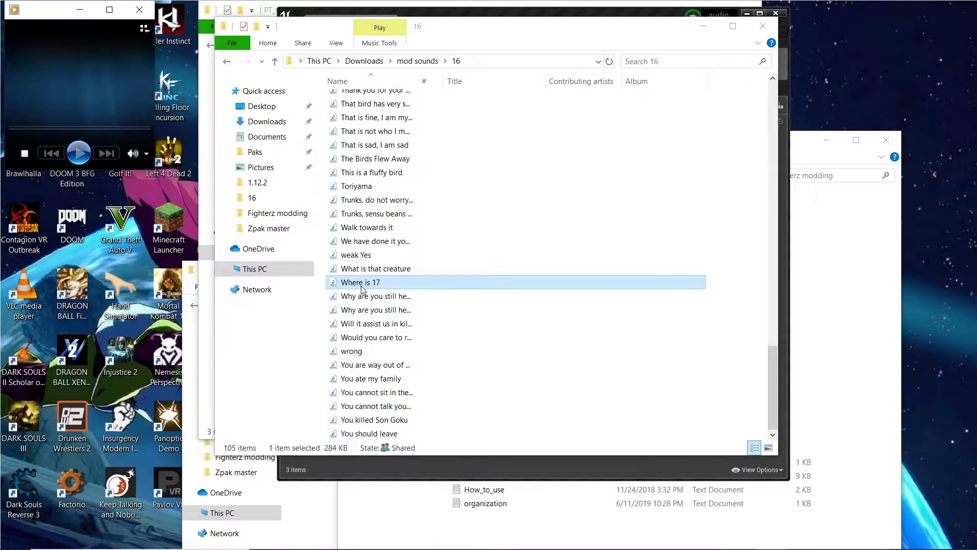
pyautogui.doubleClick(382, 255)
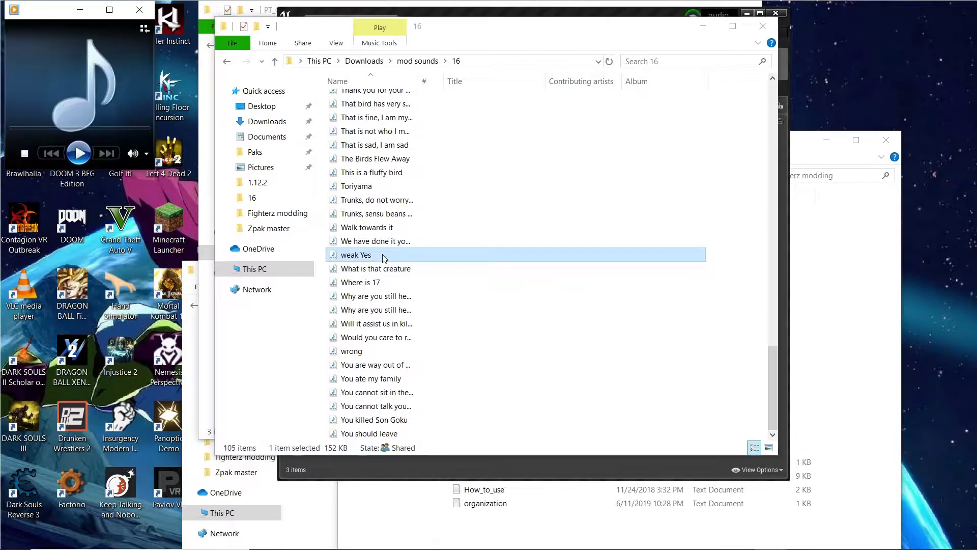
# Step: Widen the Name column to show full file names, then play the sensu beans healing clip
pyautogui.moveTo(419, 84); pyautogui.dragTo(546, 89)
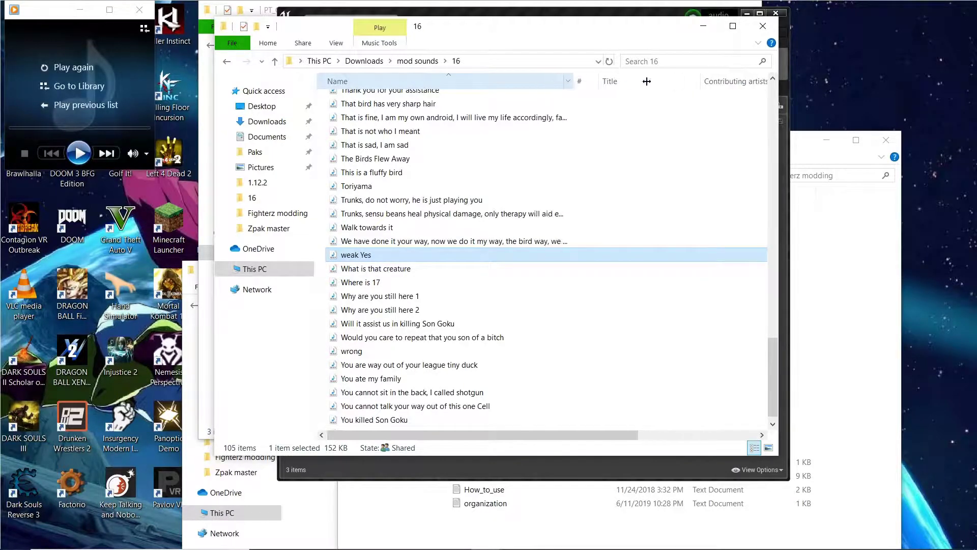
pyautogui.moveTo(666, 76); pyautogui.dragTo(685, 82)
pyautogui.click(455, 215)
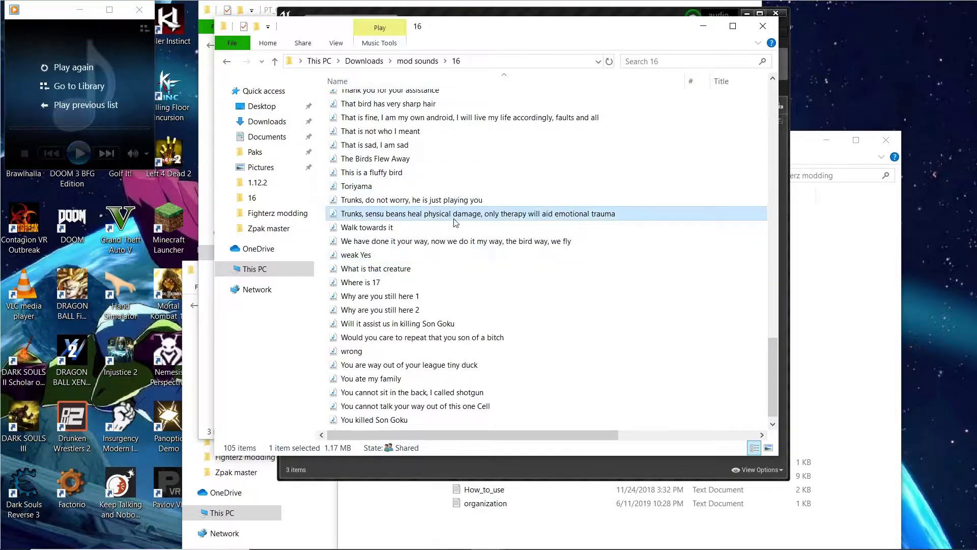
pyautogui.doubleClick(455, 218)
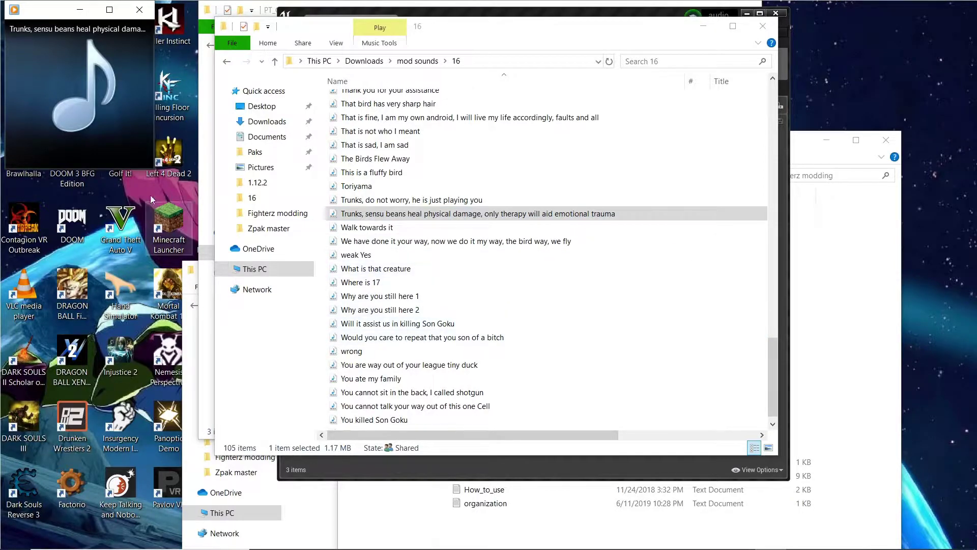
# Step: Close the media player and bring the Unreal editor back to the front
pyautogui.click(139, 10)
pyautogui.scroll(10, 498, 214)
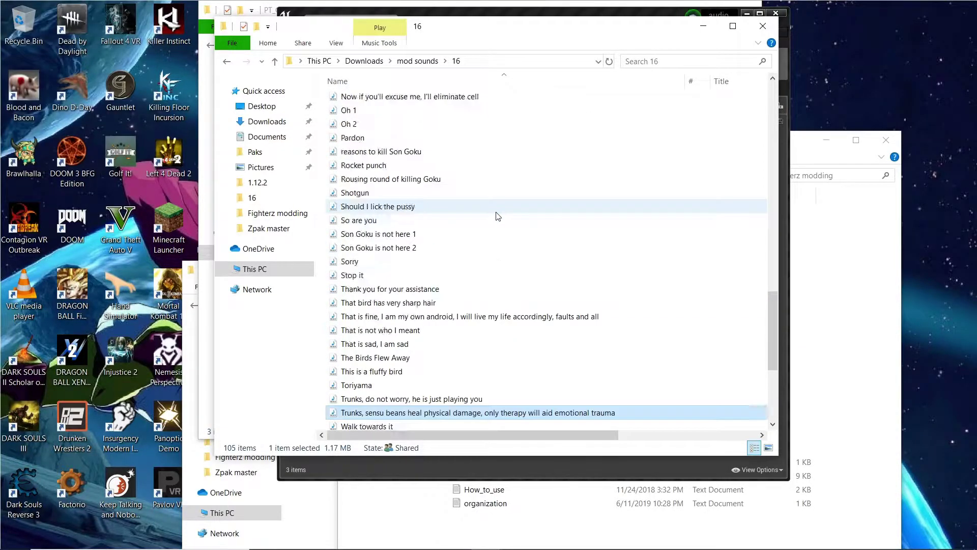
pyautogui.hotkey('alt', 'Tab')
pyautogui.click(487, 454)
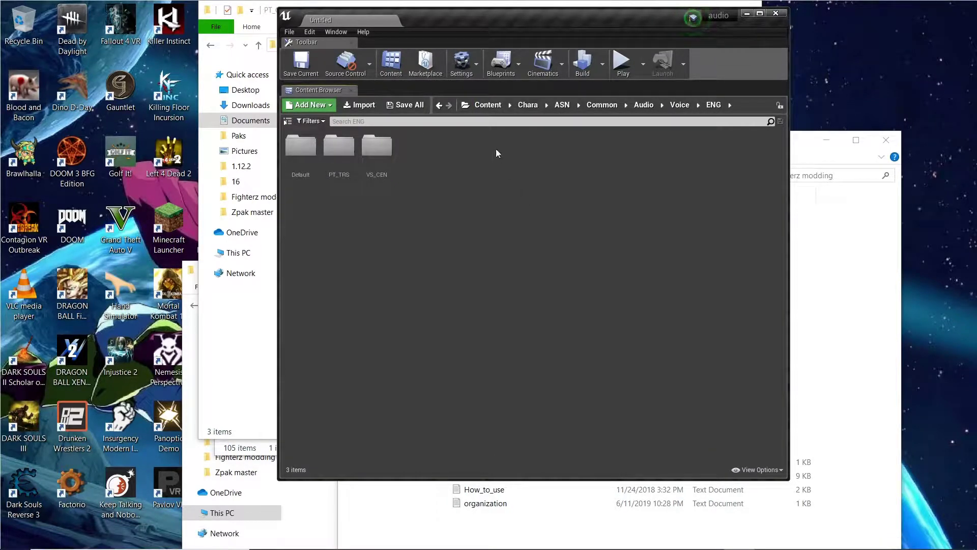
# Step: From the Content root, package the project as Windows (64-bit) with abridged audio as the output folder
pyautogui.click(488, 105)
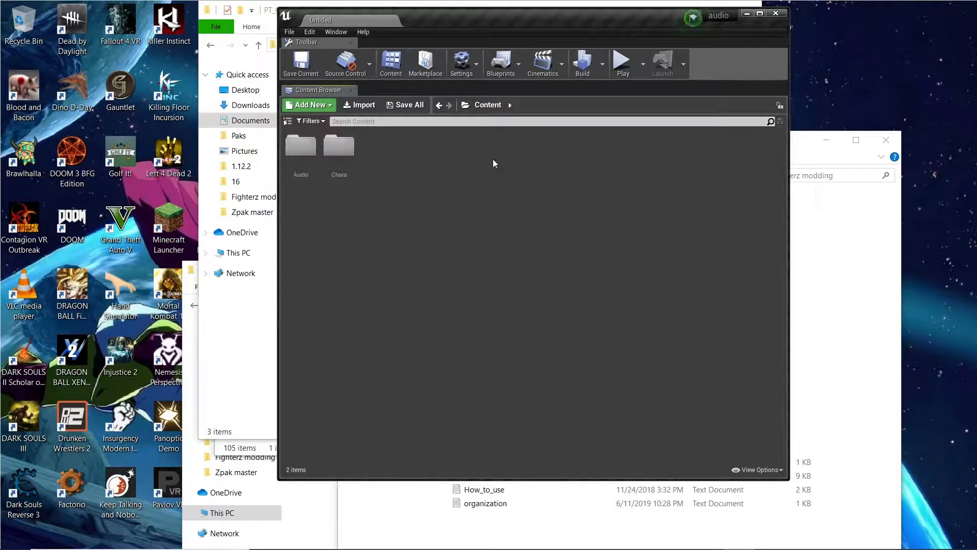
pyautogui.doubleClick(345, 160)
pyautogui.click(488, 104)
pyautogui.click(290, 32)
pyautogui.moveTo(347, 198)
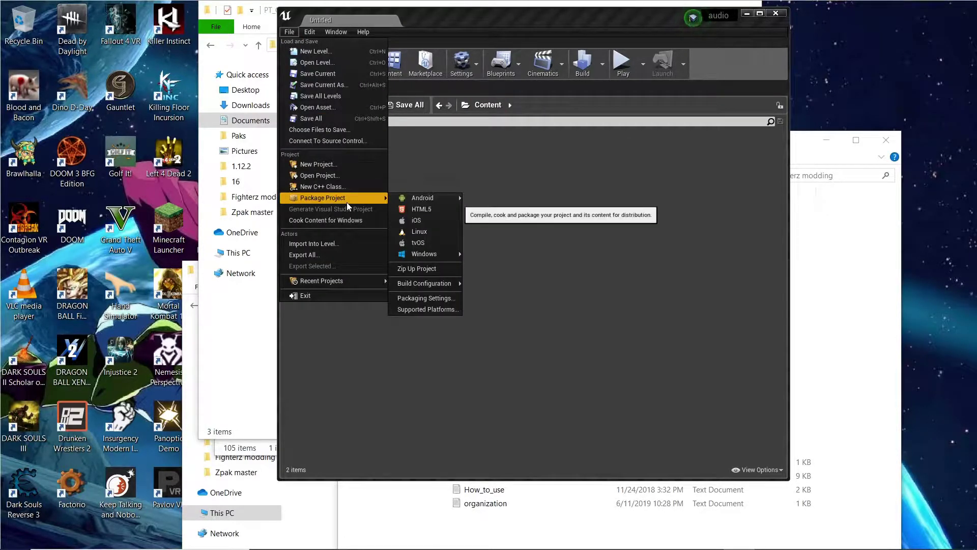
pyautogui.moveTo(420, 254)
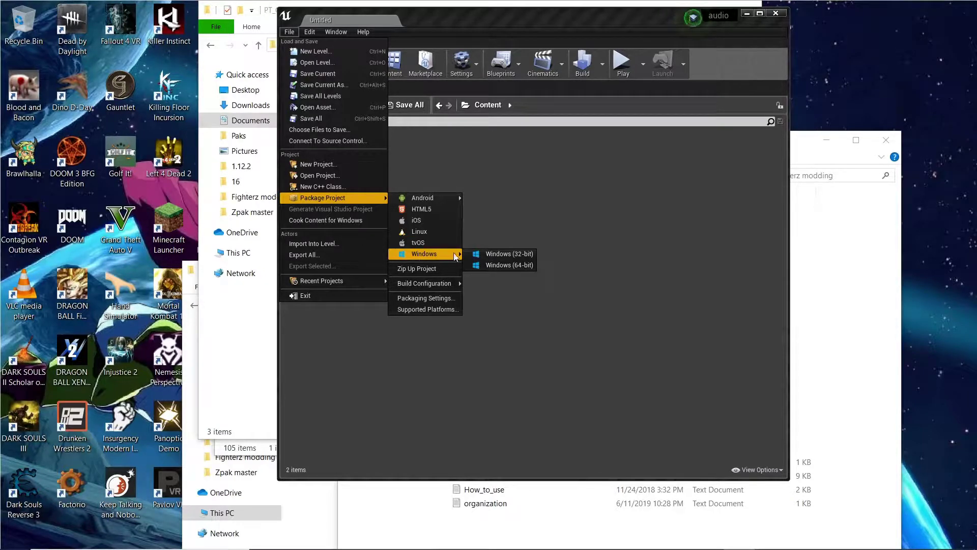
pyautogui.click(482, 265)
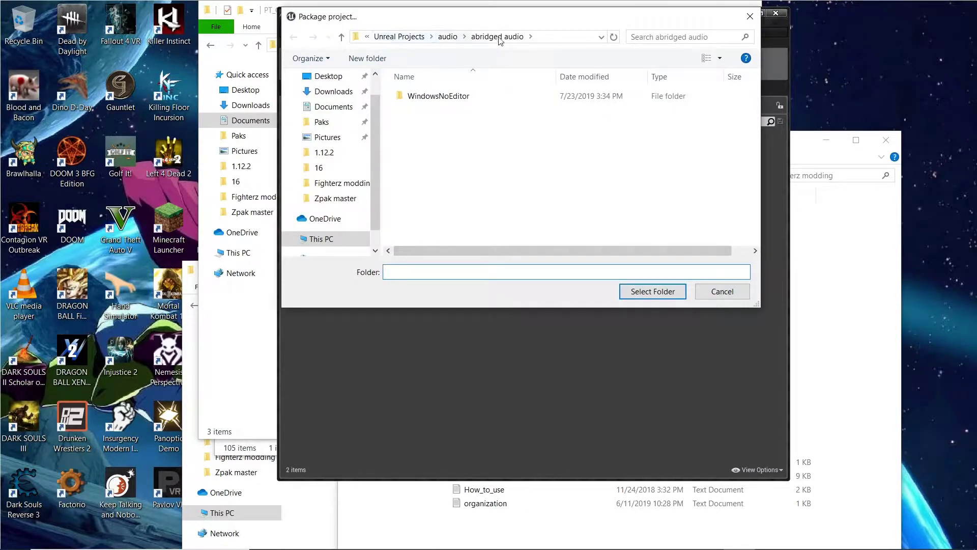
pyautogui.click(654, 291)
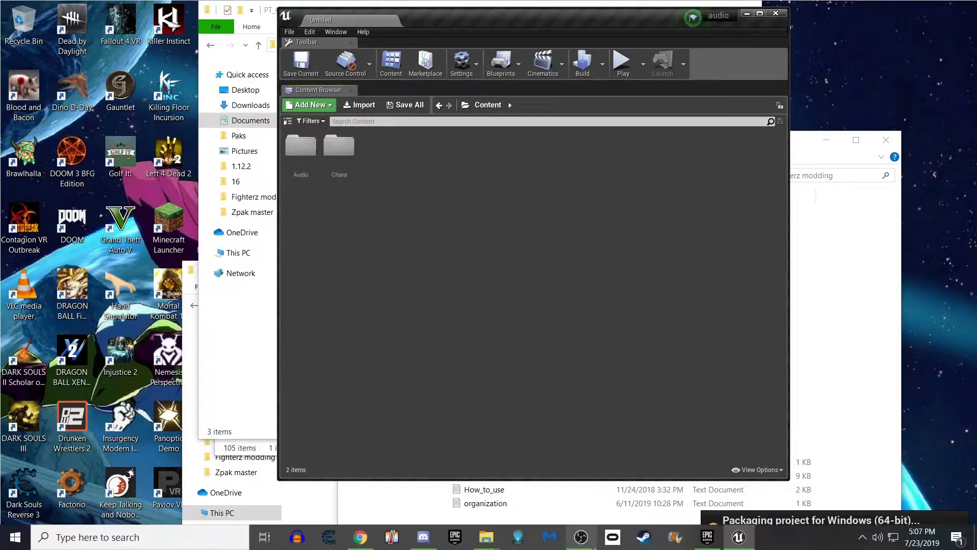
# Step: In a new Explorer window, go to Documents\Unreal Projects\audio\abridged audio\WindowsNoEditor\audio\Content
pyautogui.rightClick(487, 544)
pyautogui.click(483, 463)
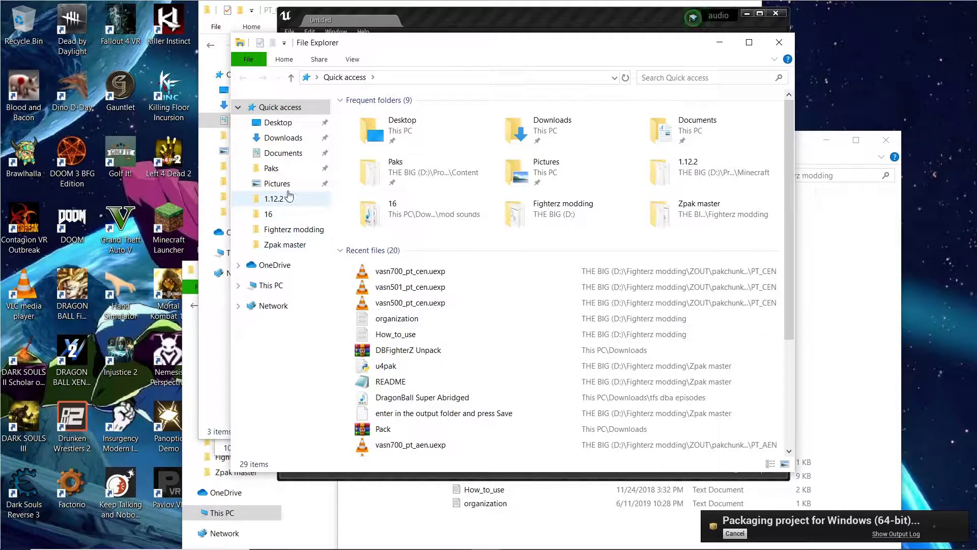
pyautogui.click(285, 158)
pyautogui.doubleClick(425, 228)
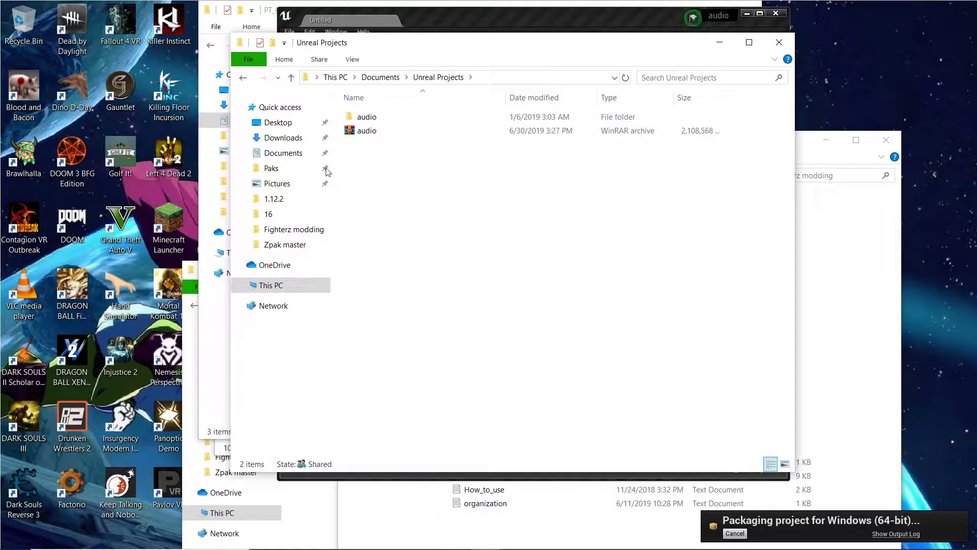
pyautogui.doubleClick(367, 117)
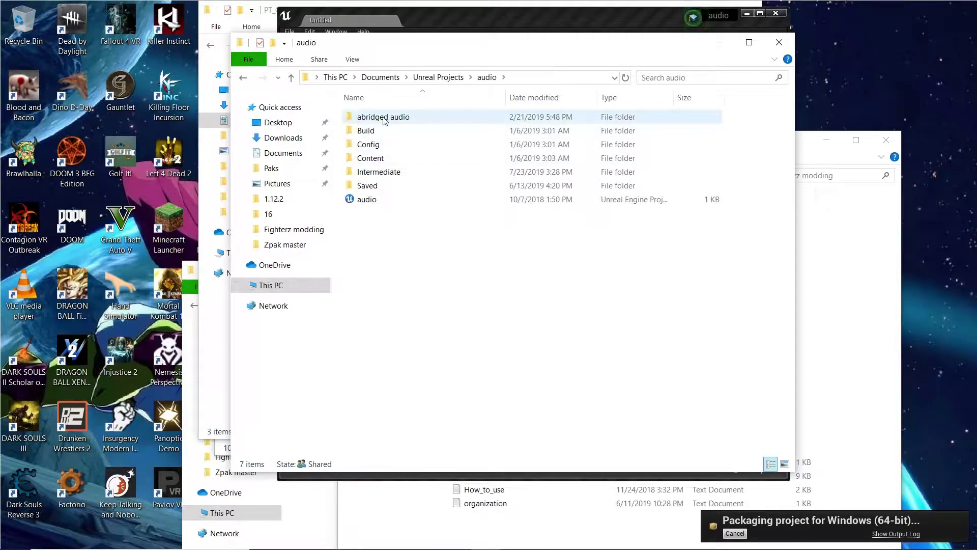
pyautogui.doubleClick(383, 118)
pyautogui.doubleClick(383, 117)
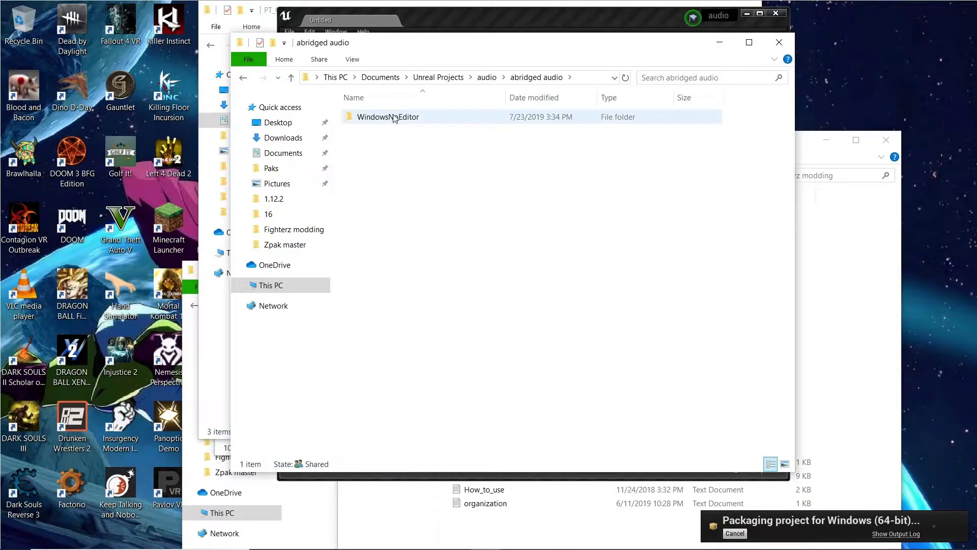
pyautogui.doubleClick(395, 121)
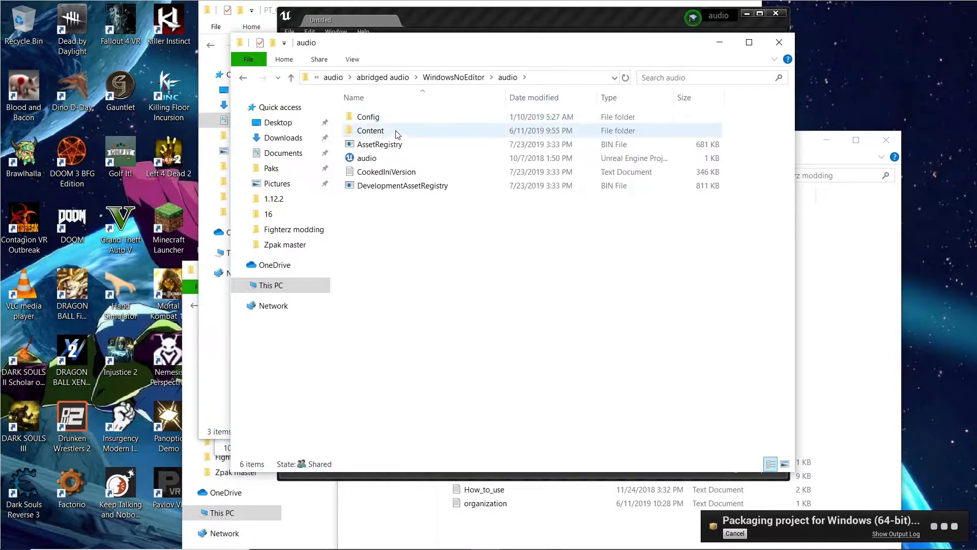
pyautogui.doubleClick(396, 132)
# Step: Browse Audio's BGM and BGSE\FtbsFin sound folders, then return to the Content folder
pyautogui.click(387, 132)
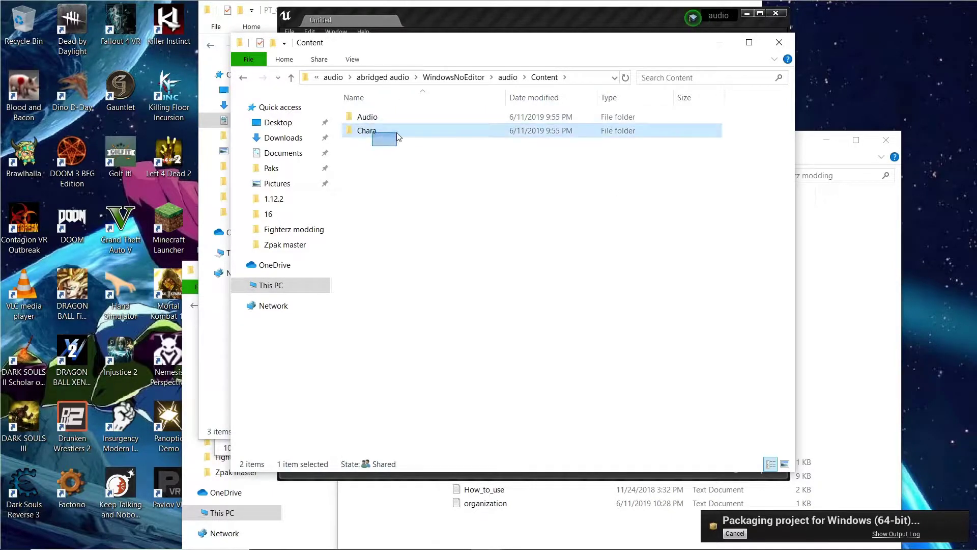
pyautogui.doubleClick(386, 116)
pyautogui.doubleClick(386, 116)
pyautogui.click(483, 77)
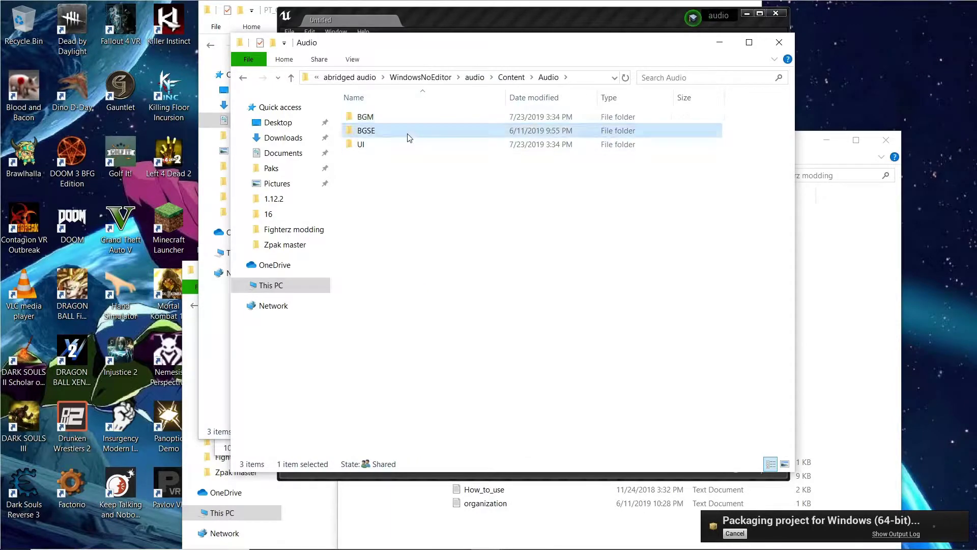
pyautogui.doubleClick(406, 131)
pyautogui.doubleClick(445, 117)
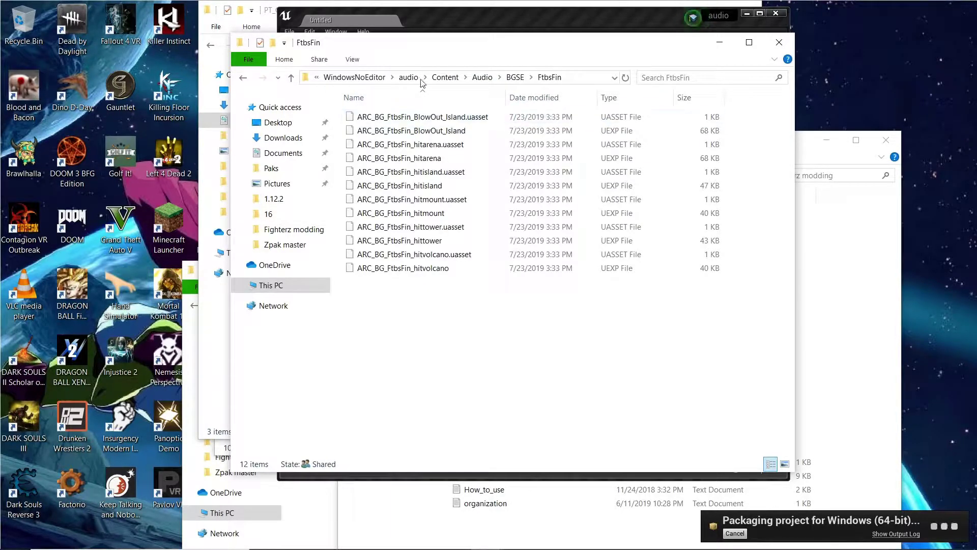
pyautogui.click(446, 77)
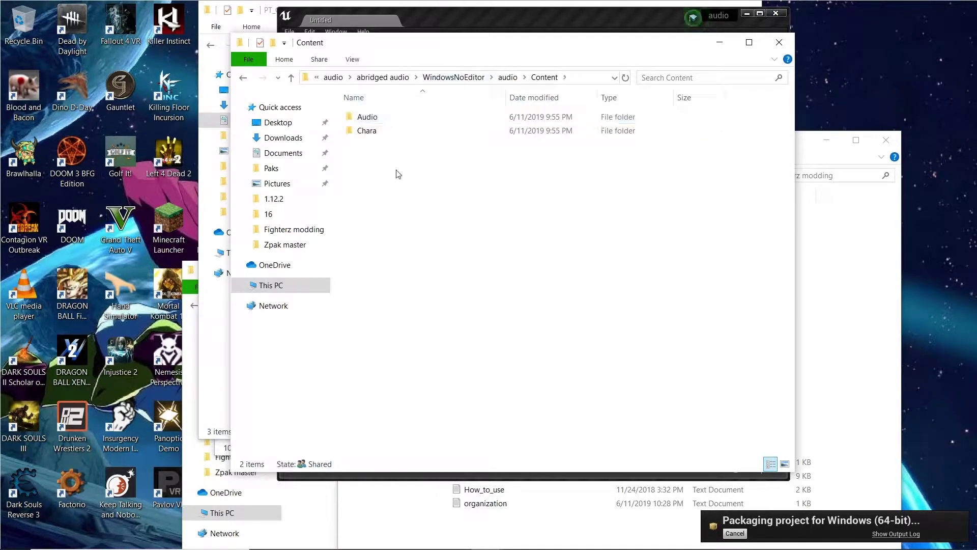
pyautogui.click(487, 539)
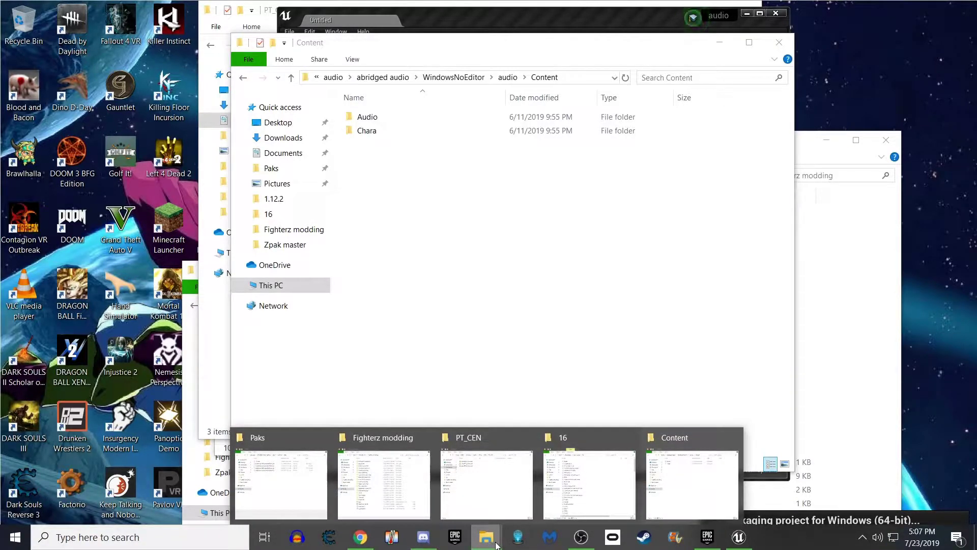
# Step: In Chrome, check the u4pak repo's download options and the Python 2.7.5 page, then return to u4pak
pyautogui.click(359, 537)
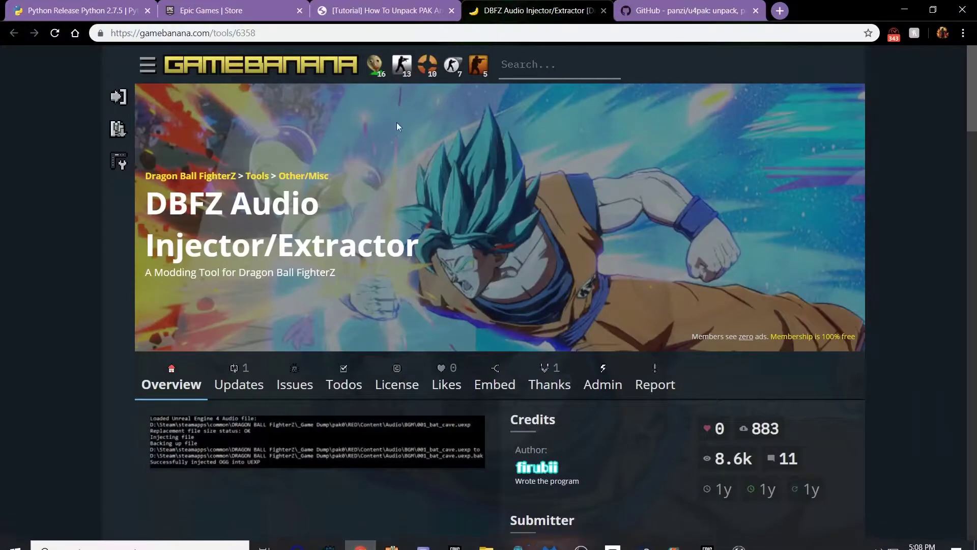
pyautogui.moveTo(350, 52)
pyautogui.click(705, 6)
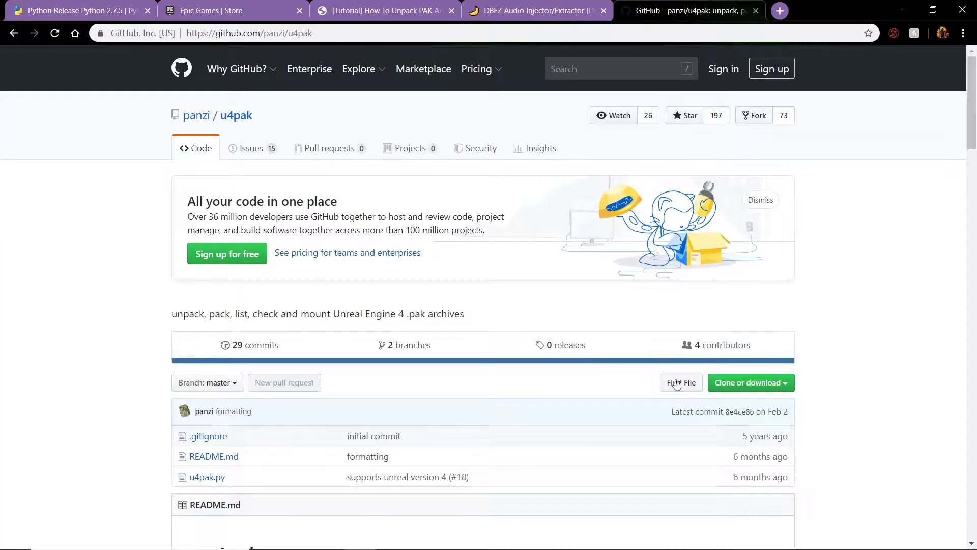
pyautogui.click(787, 387)
pyautogui.click(786, 388)
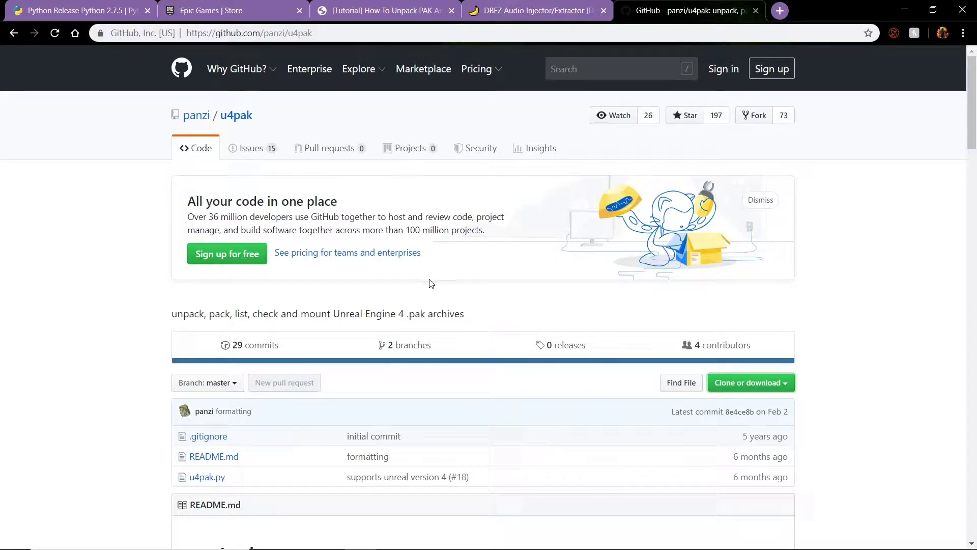
pyautogui.click(95, 5)
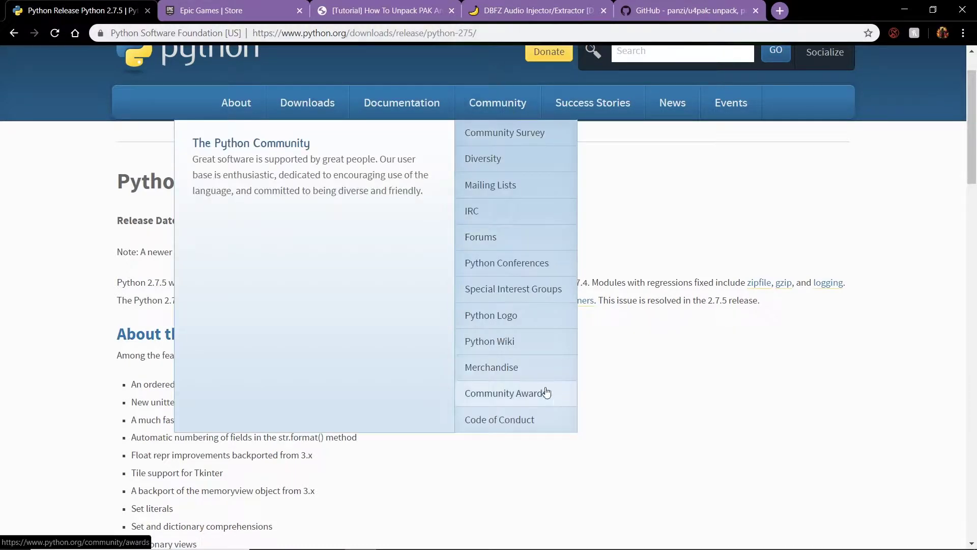
pyautogui.click(672, 10)
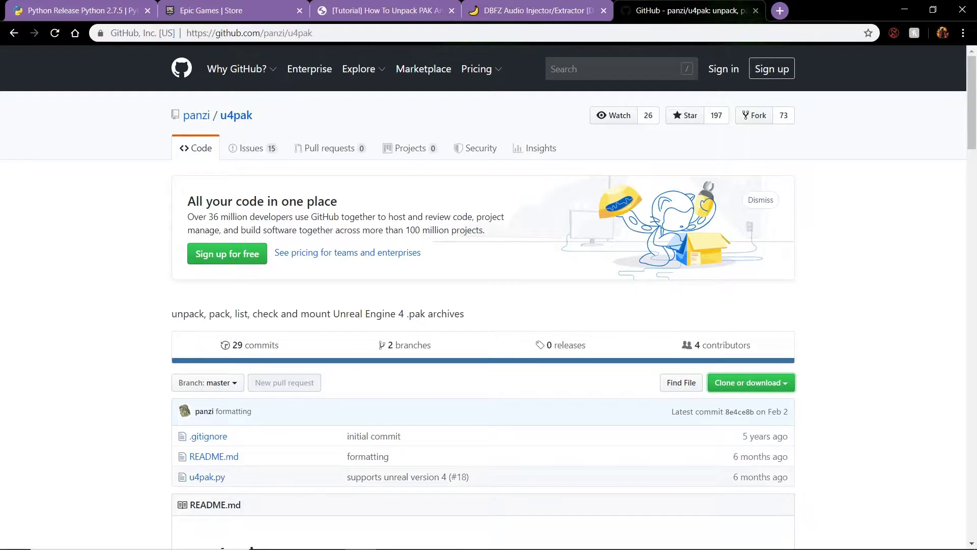
pyautogui.click(490, 540)
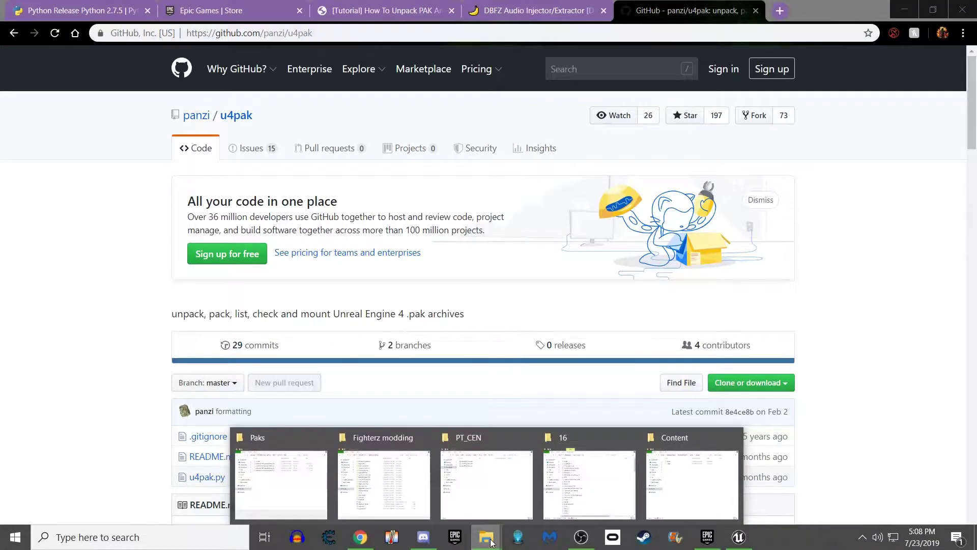
# Step: Open Fighterz modding\Zpak master and delete the old new_P.pak
pyautogui.moveTo(307, 484)
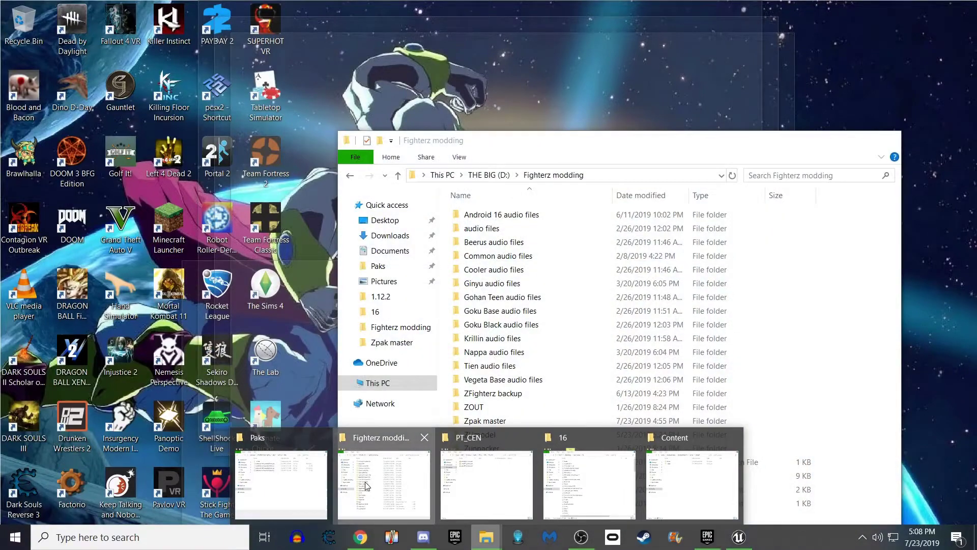
pyautogui.click(385, 484)
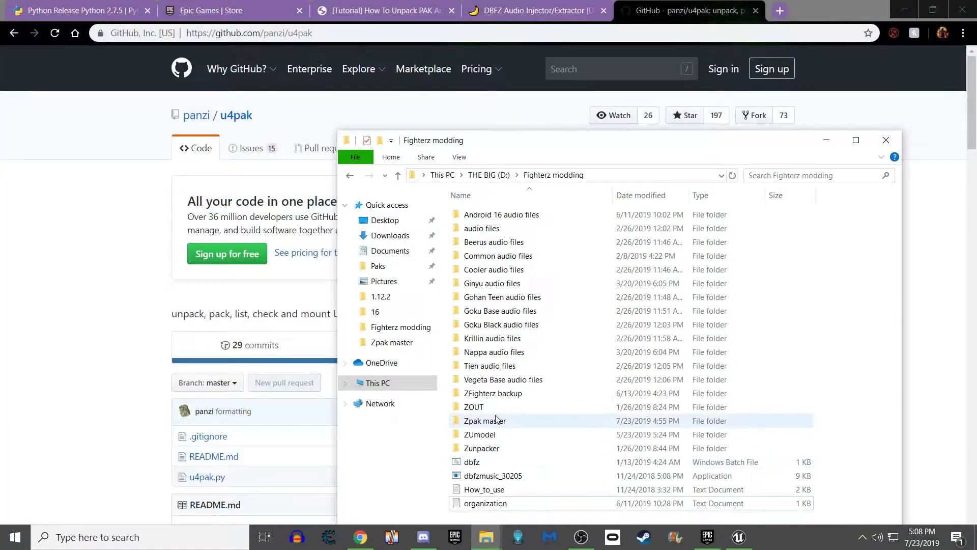
pyautogui.doubleClick(499, 424)
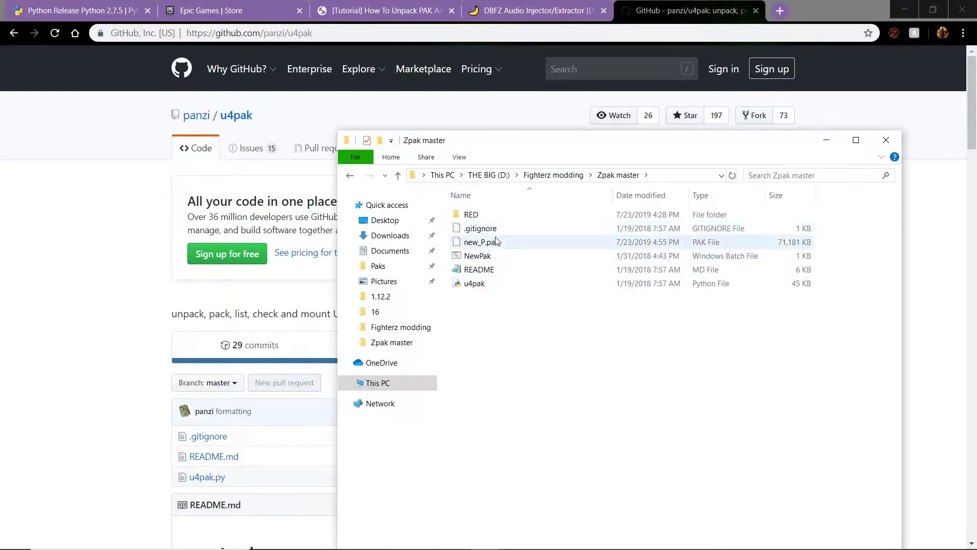
pyautogui.click(514, 243)
pyautogui.press('Delete')
pyautogui.click(497, 271)
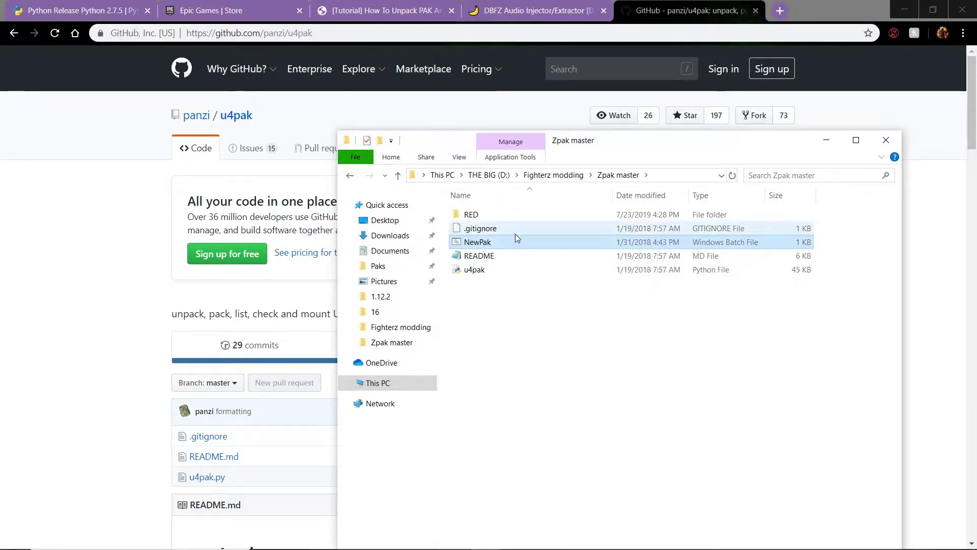
# Step: Bring the exported audio's Content window forward and minimise the Unreal Engine editor
pyautogui.click(499, 214)
pyautogui.click(486, 537)
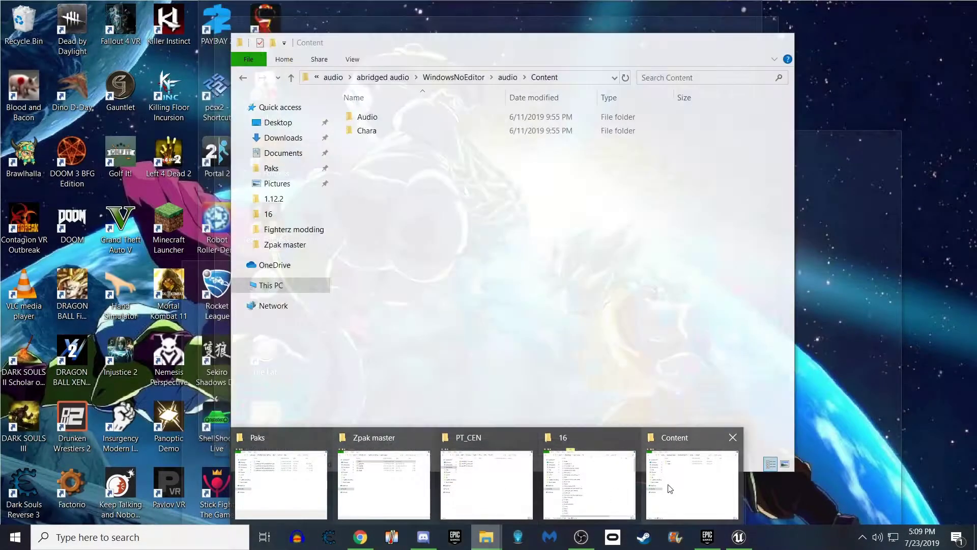
pyautogui.click(690, 487)
pyautogui.click(739, 537)
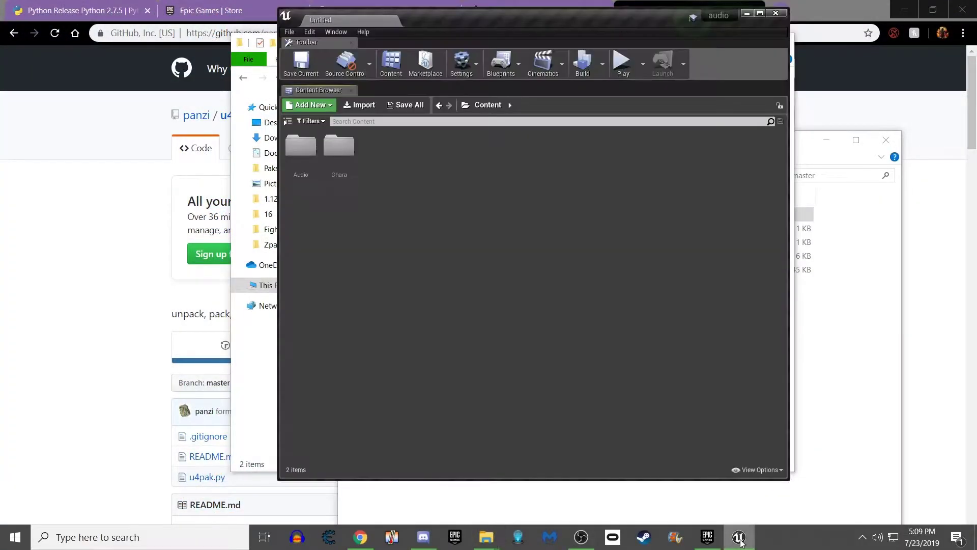
pyautogui.click(747, 13)
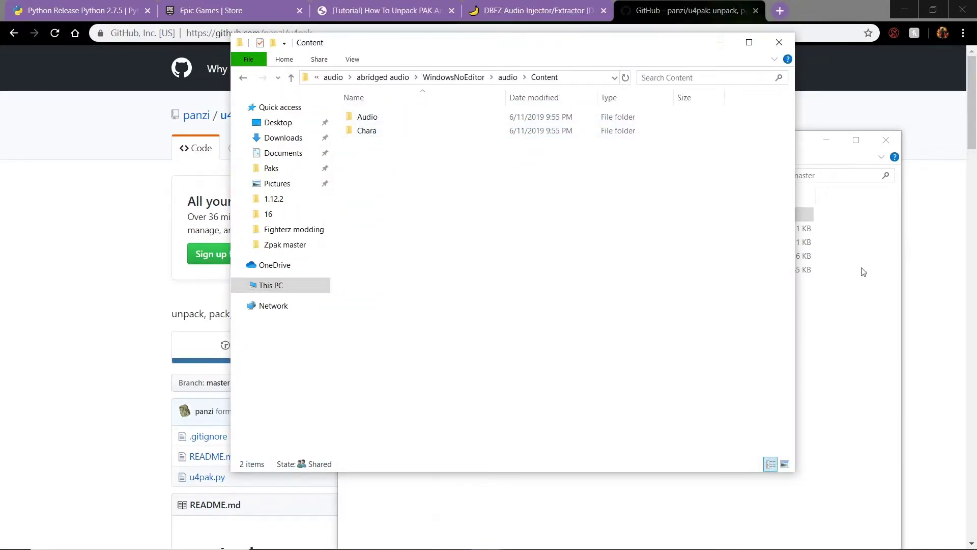
# Step: Delete the old Audio and Chara folders from Zpak master's RED\Content to the Recycle Bin
pyautogui.click(864, 297)
pyautogui.doubleClick(533, 210)
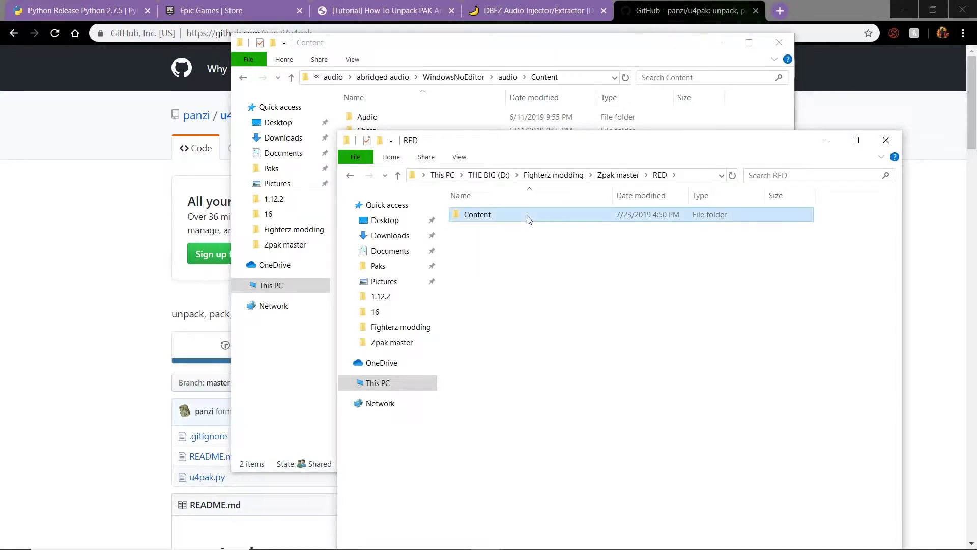
pyautogui.doubleClick(526, 217)
pyautogui.moveTo(478, 268); pyautogui.dragTo(509, 198)
pyautogui.press('Delete')
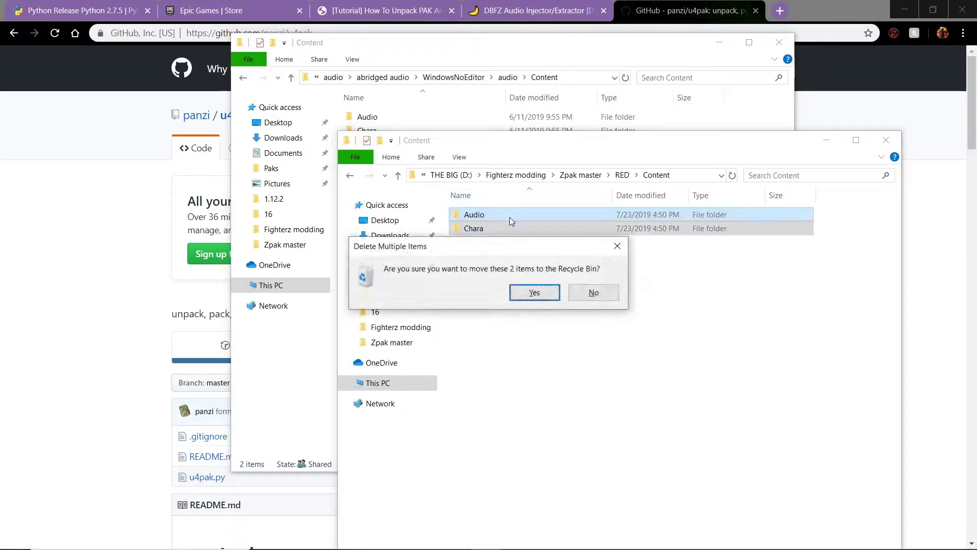
pyautogui.press('Return')
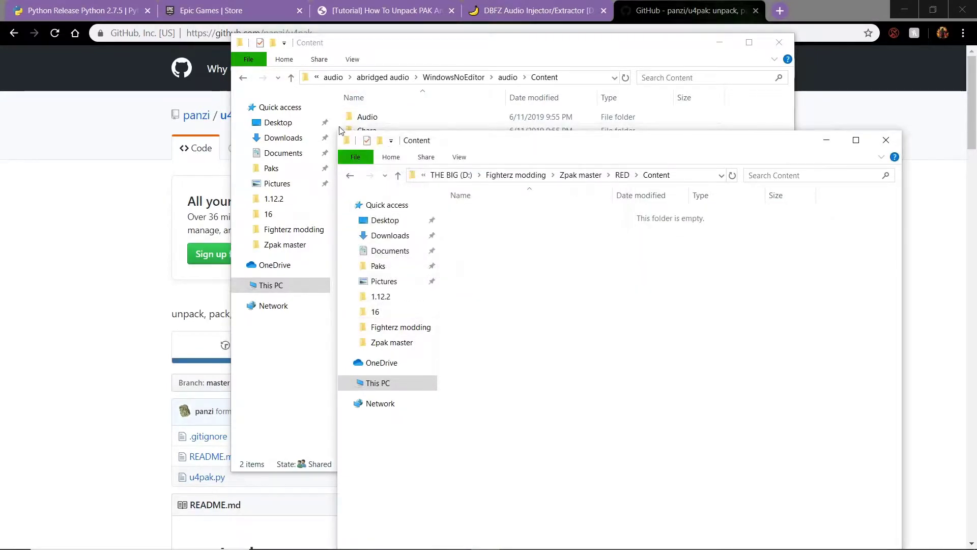
# Step: Copy the exported Audio and Chara folders in, and permanently empty the 3 items from the Recycle Bin
pyautogui.moveTo(339, 111); pyautogui.dragTo(837, 296)
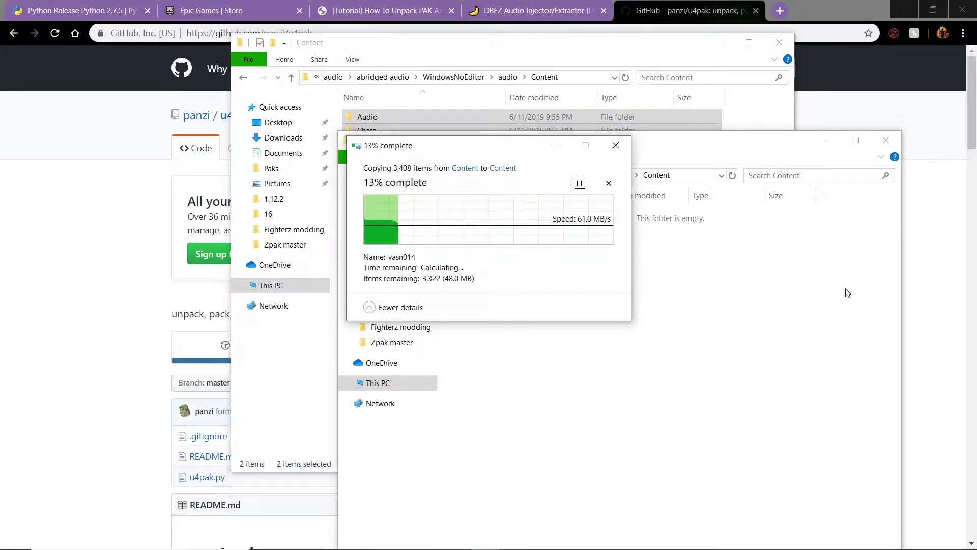
pyautogui.click(905, 10)
pyautogui.rightClick(25, 34)
pyautogui.click(76, 71)
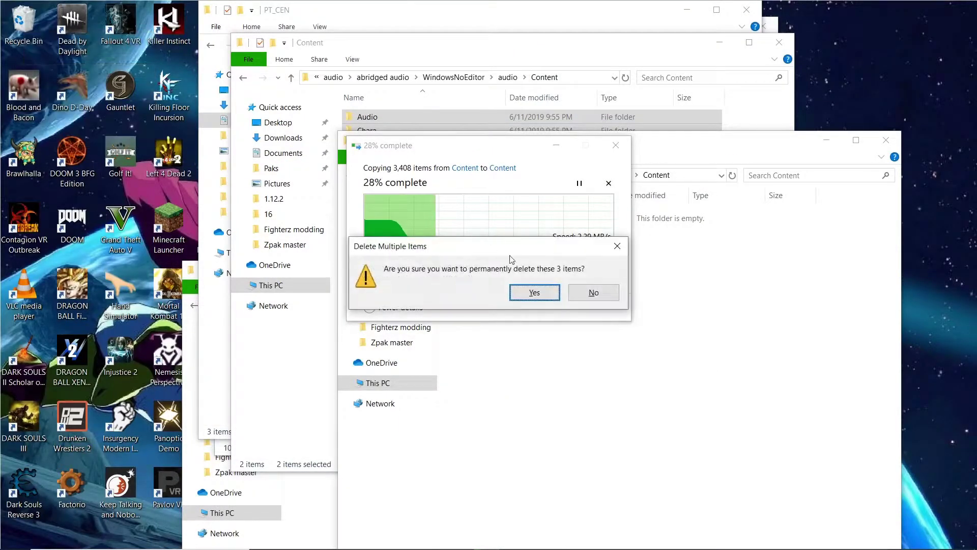
pyautogui.click(535, 294)
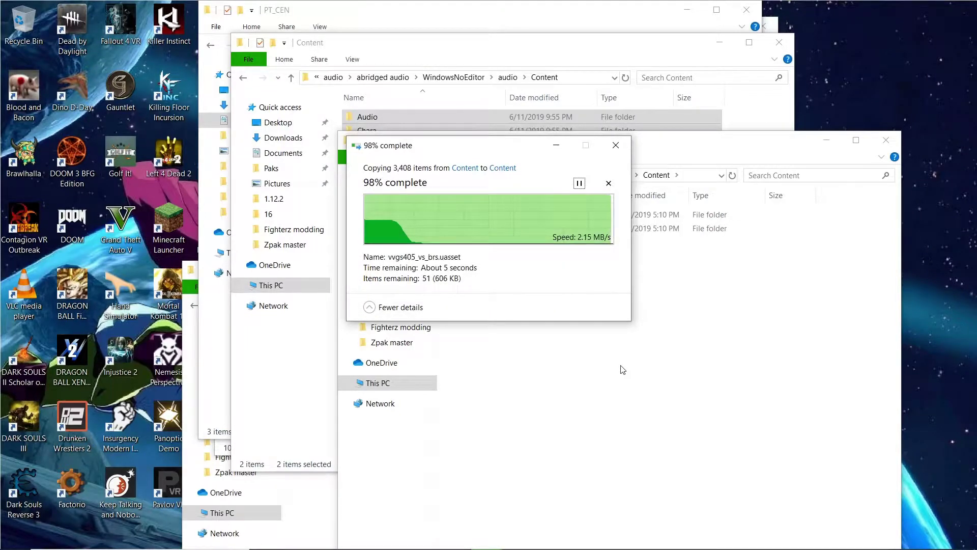
# Step: Run NewPak.bat in Zpak master to pack RED into a new new_P.pak
pyautogui.click(596, 351)
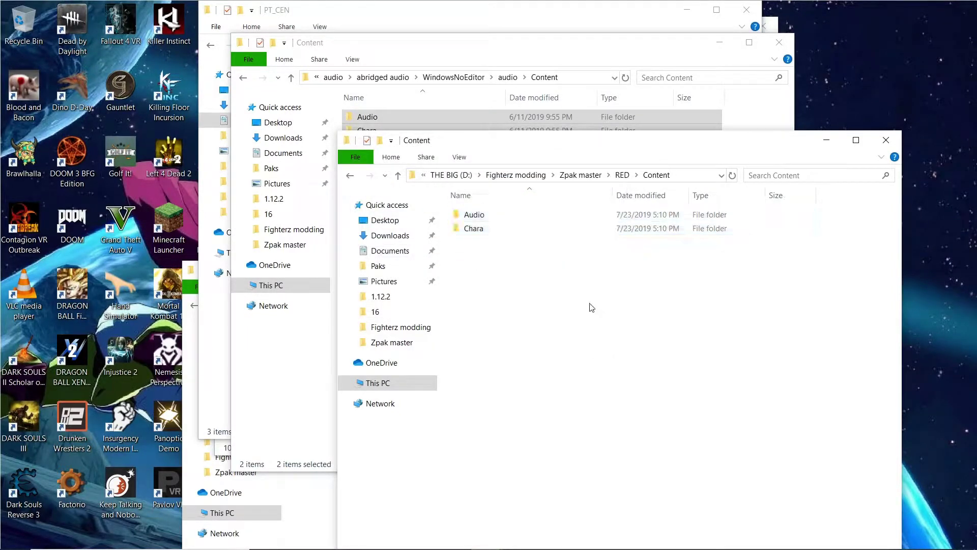
pyautogui.click(580, 175)
pyautogui.doubleClick(506, 242)
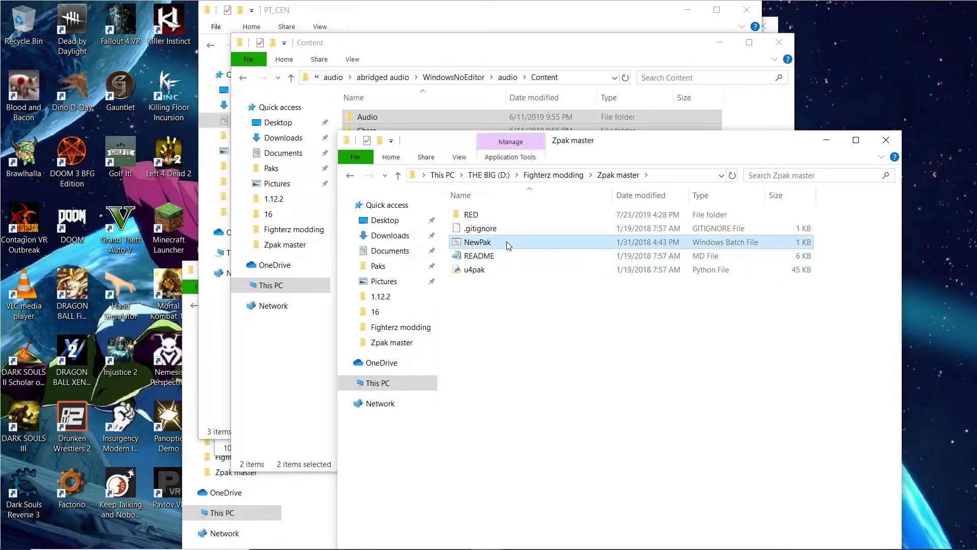
pyautogui.moveTo(453, 44); pyautogui.dragTo(444, 296)
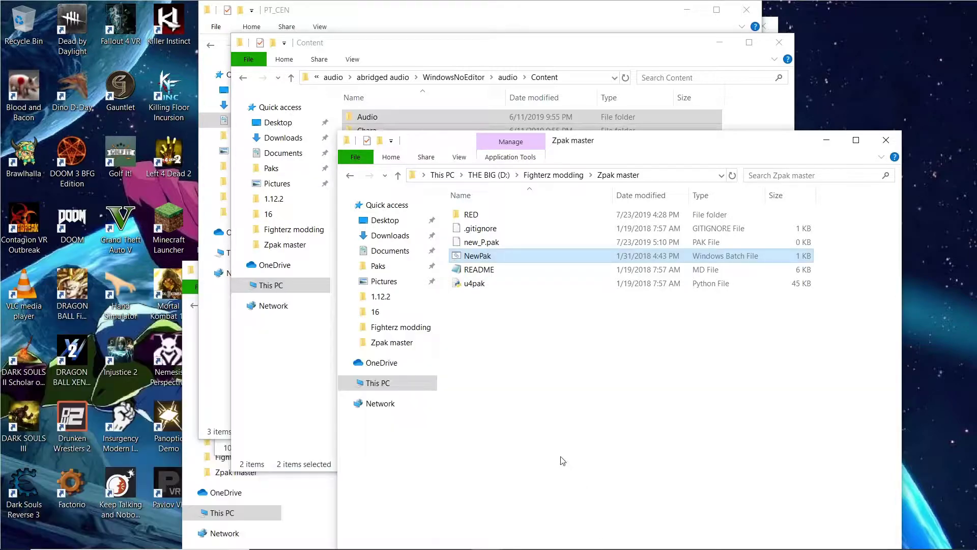
# Step: Go from the Paks window up to the DRAGON BALL FighterZ install folder, then return to Chrome
pyautogui.click(549, 437)
pyautogui.moveTo(482, 539)
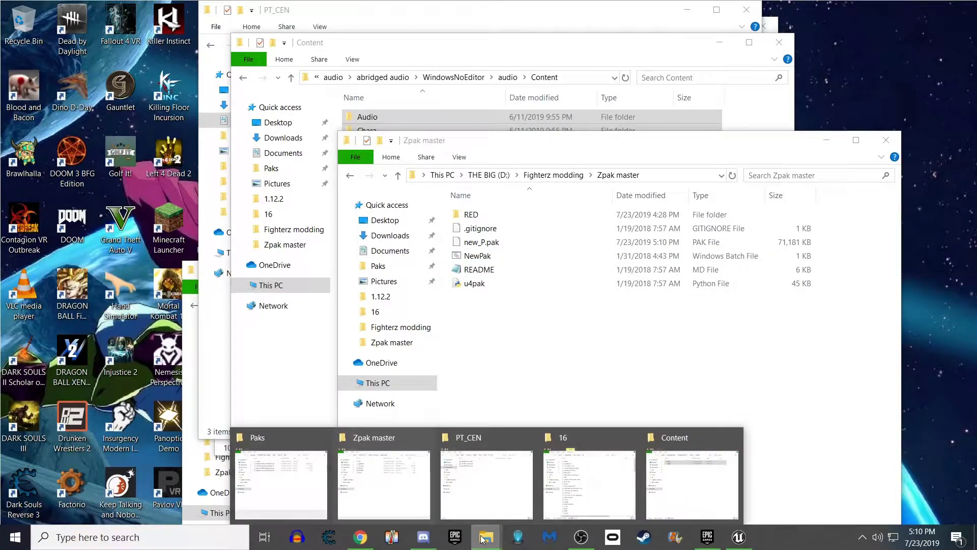
pyautogui.click(281, 476)
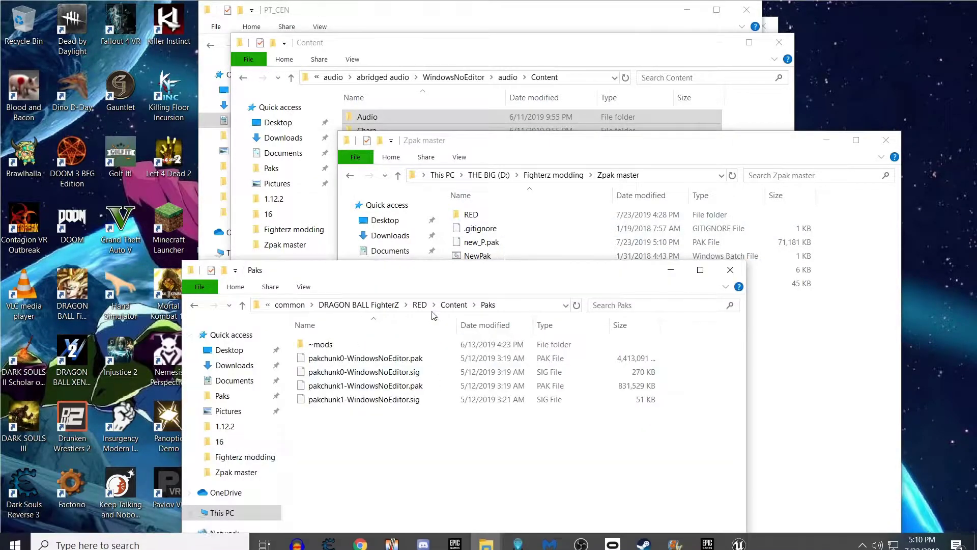
pyautogui.click(359, 304)
pyautogui.click(351, 400)
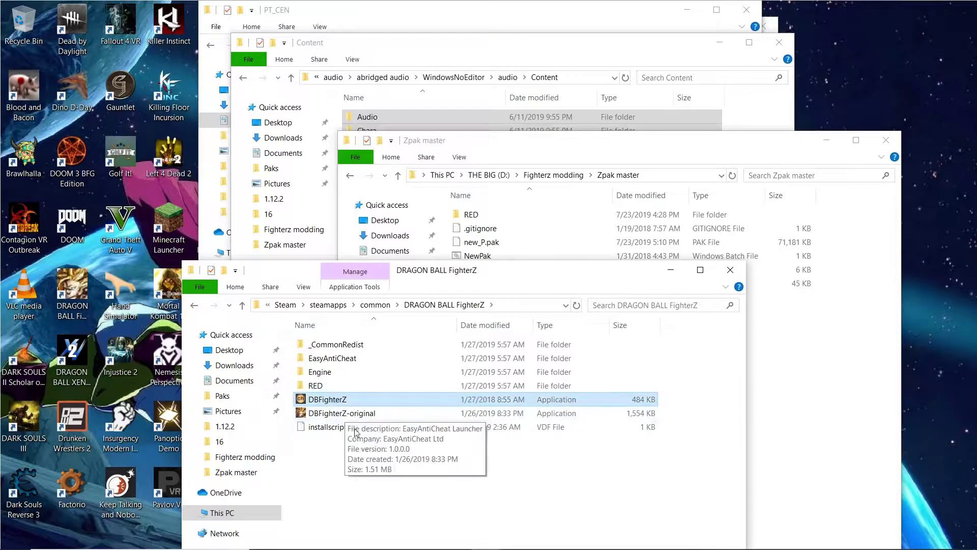
pyautogui.click(371, 537)
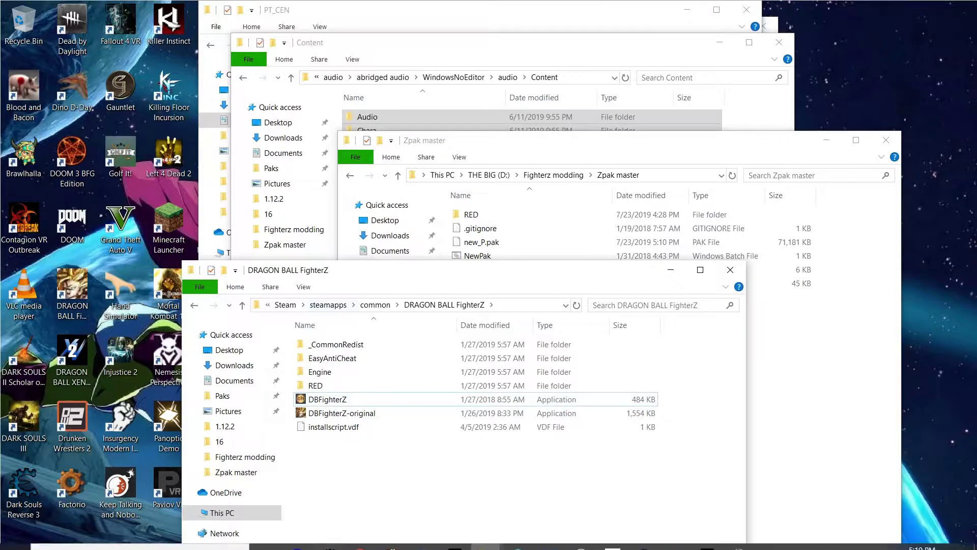
pyautogui.click(358, 542)
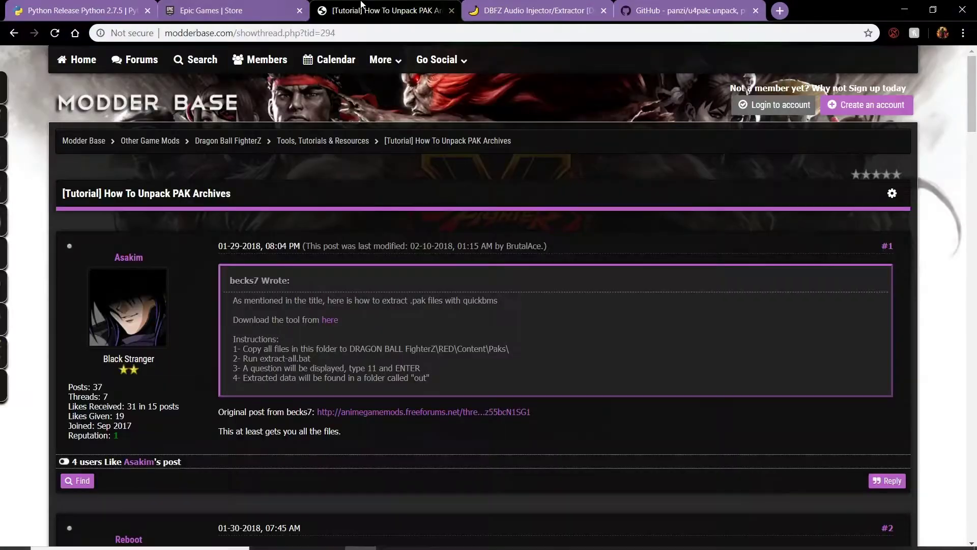
# Step: Open the Custom BGM tutorial from the PAK-unpacking tutorial, close that tab, and reposition the new tab
pyautogui.click(379, 10)
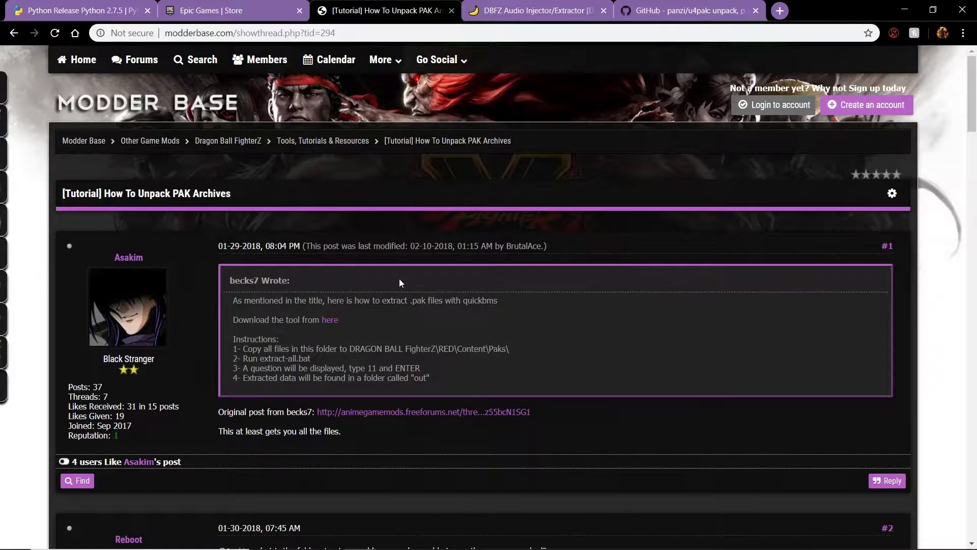
pyautogui.click(401, 331)
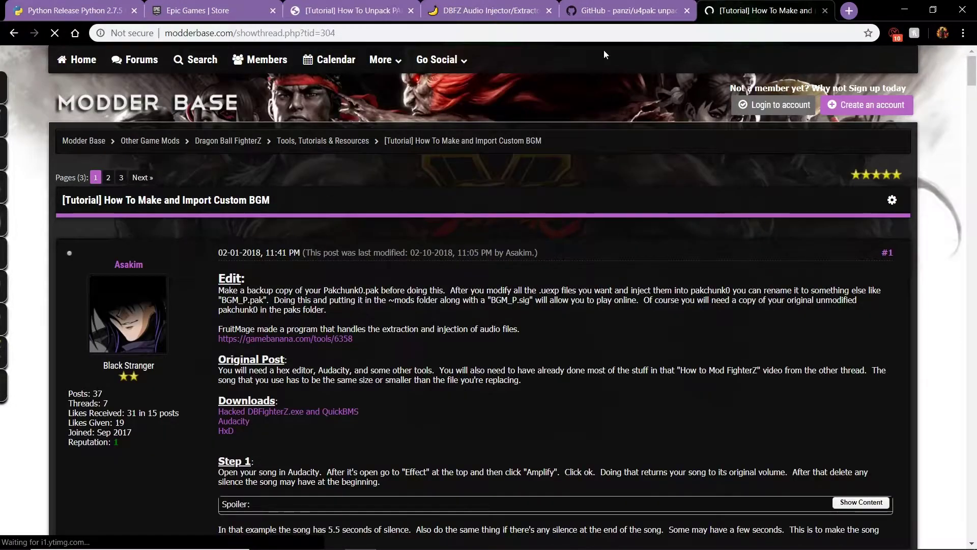
pyautogui.click(411, 10)
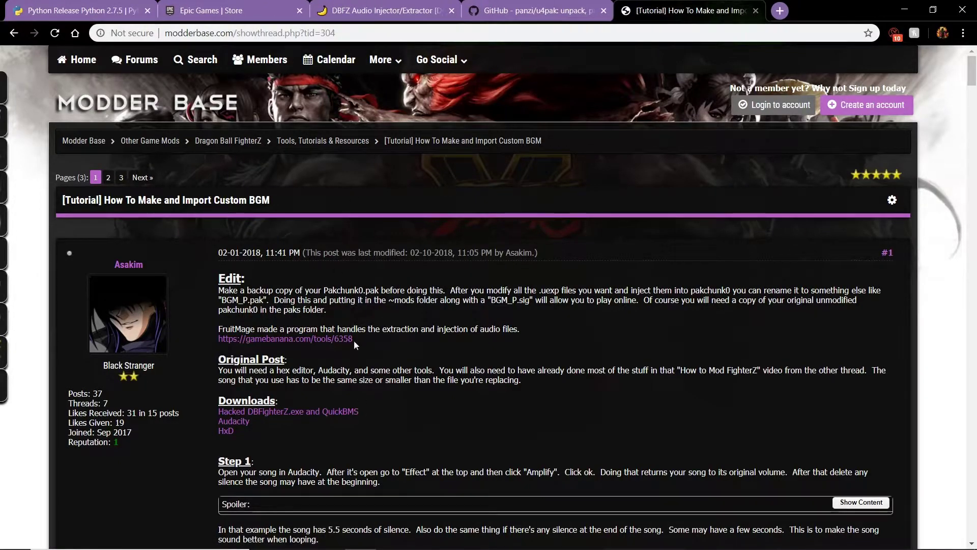
pyautogui.middleClick(518, 7)
pyautogui.moveTo(518, 7); pyautogui.dragTo(339, 10)
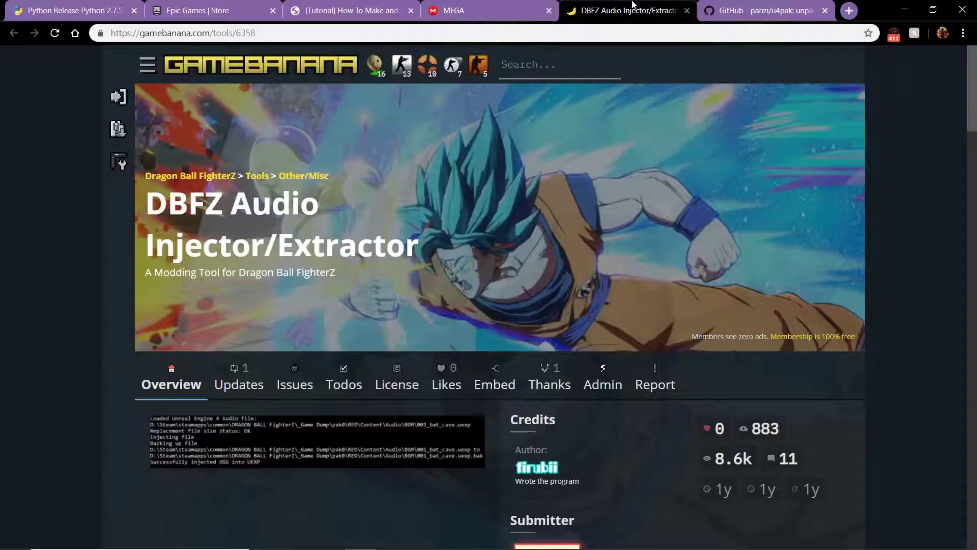
# Step: Compare the Custom BGM thread with the MEGA Pack.rar page and close the GitHub u4pak tab
pyautogui.click(504, 9)
pyautogui.click(351, 10)
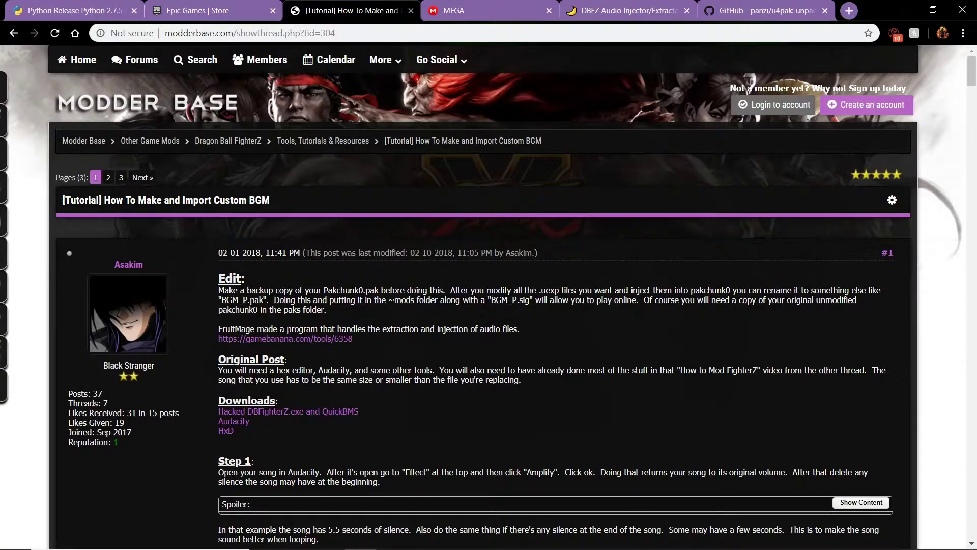
pyautogui.click(464, 6)
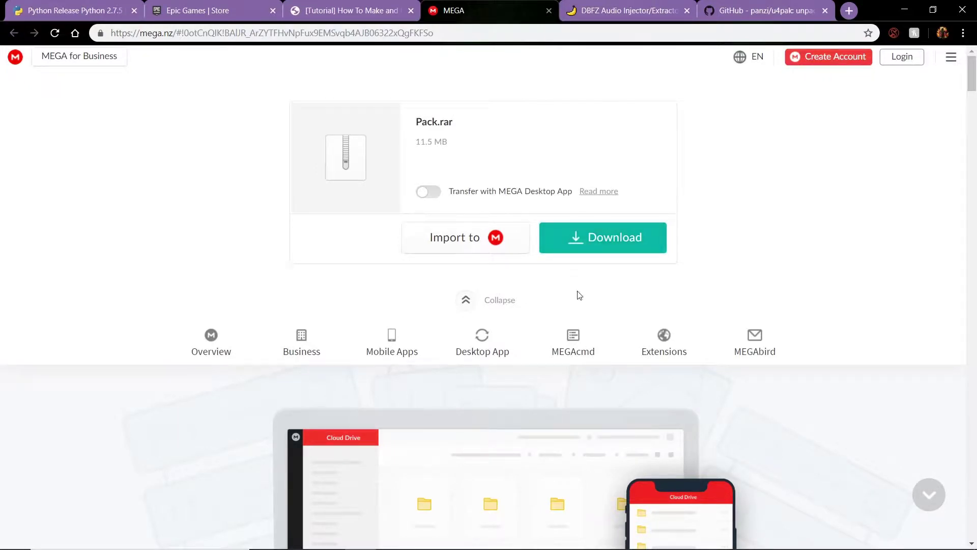
pyautogui.click(350, 15)
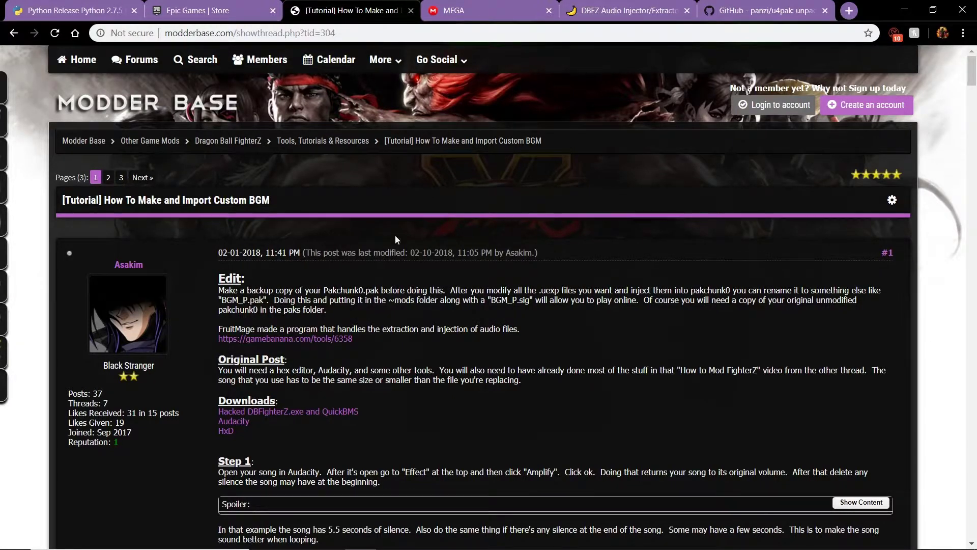
pyautogui.click(817, 11)
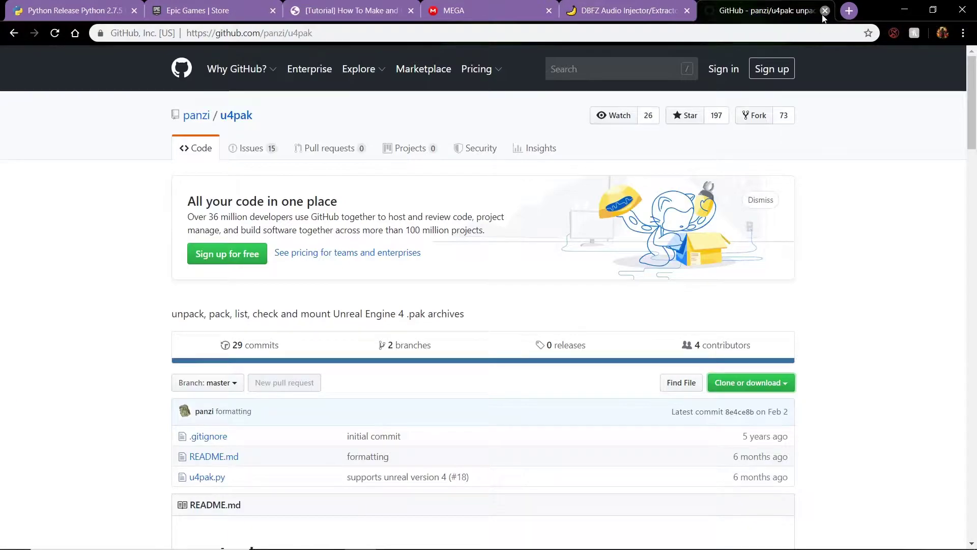
pyautogui.click(826, 11)
pyautogui.click(504, 9)
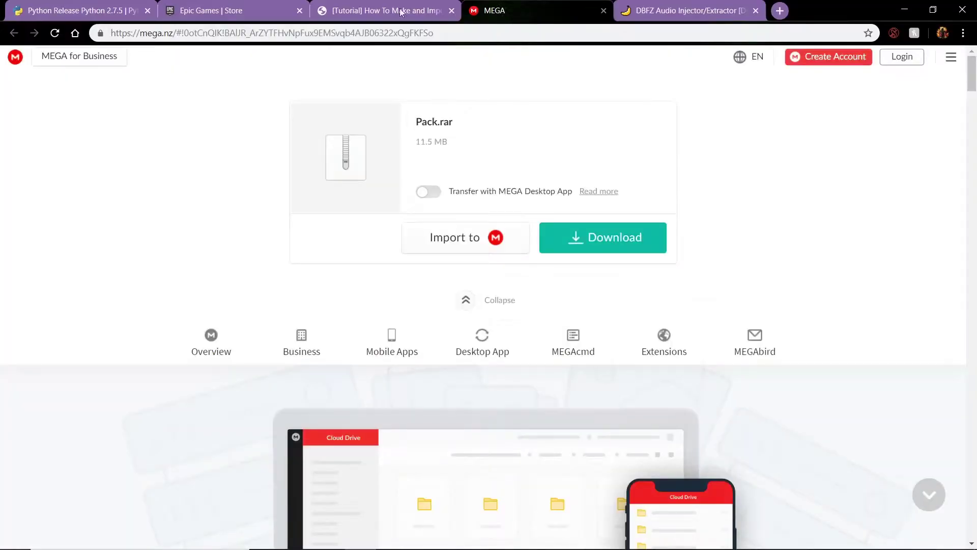
pyautogui.click(396, 10)
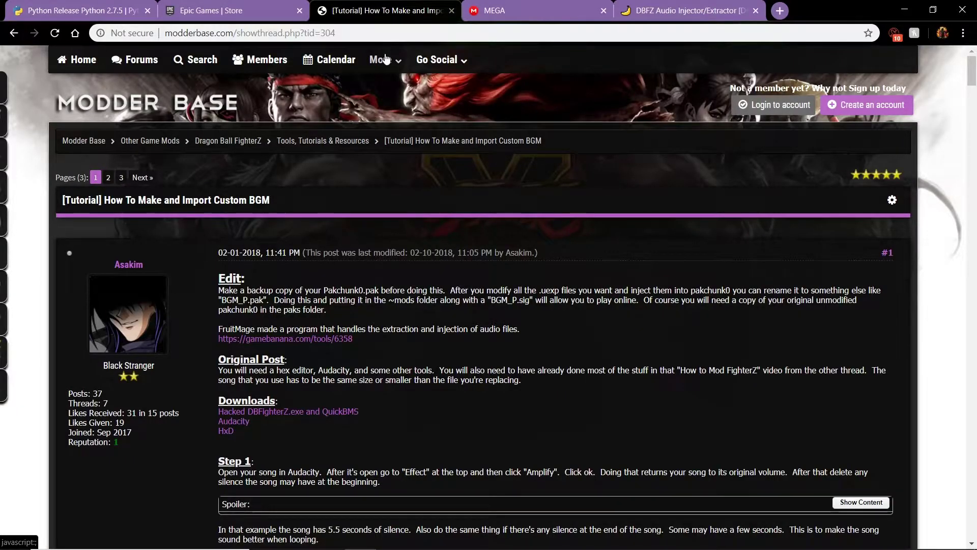
# Step: In the DRAGON BALL FighterZ folder, look inside EasyAntiCheat and go back up
pyautogui.moveTo(496, 536)
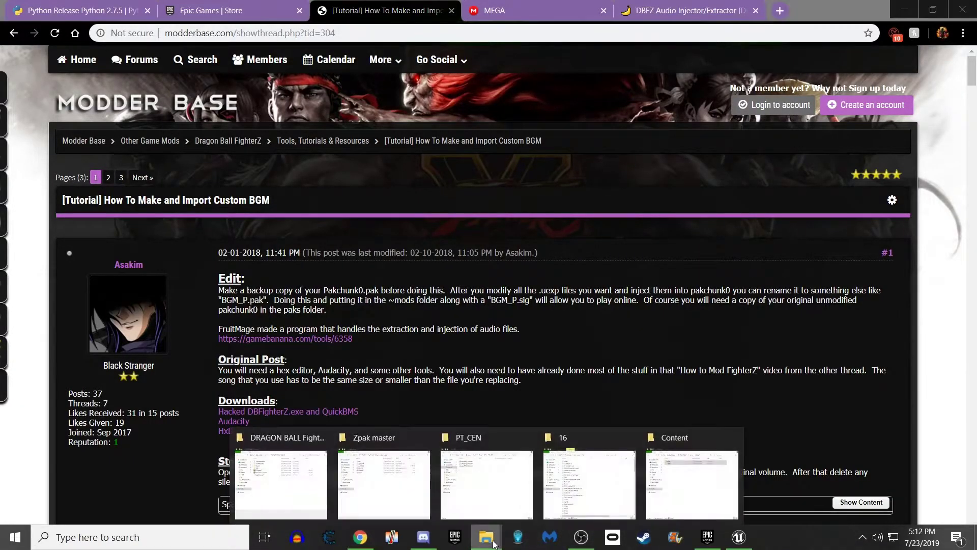
pyautogui.click(288, 487)
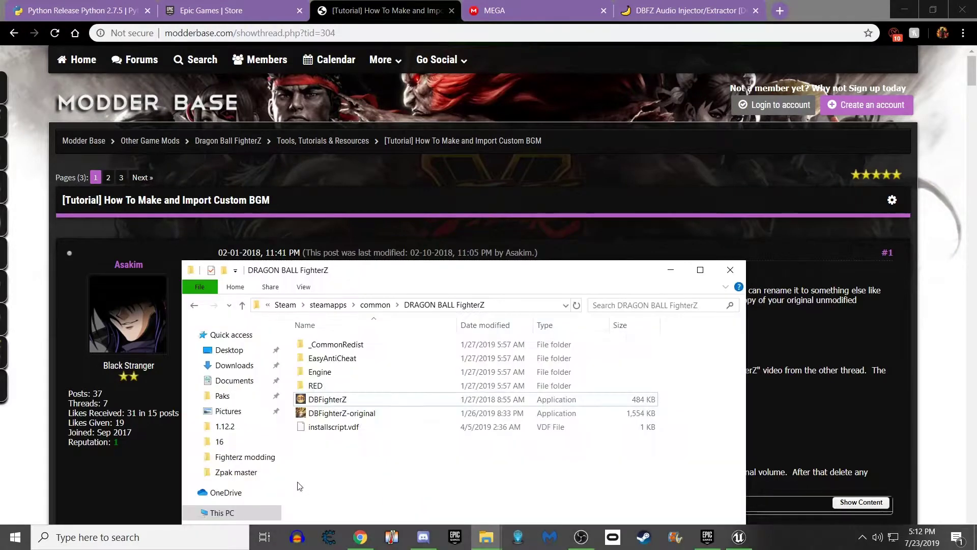
pyautogui.click(322, 413)
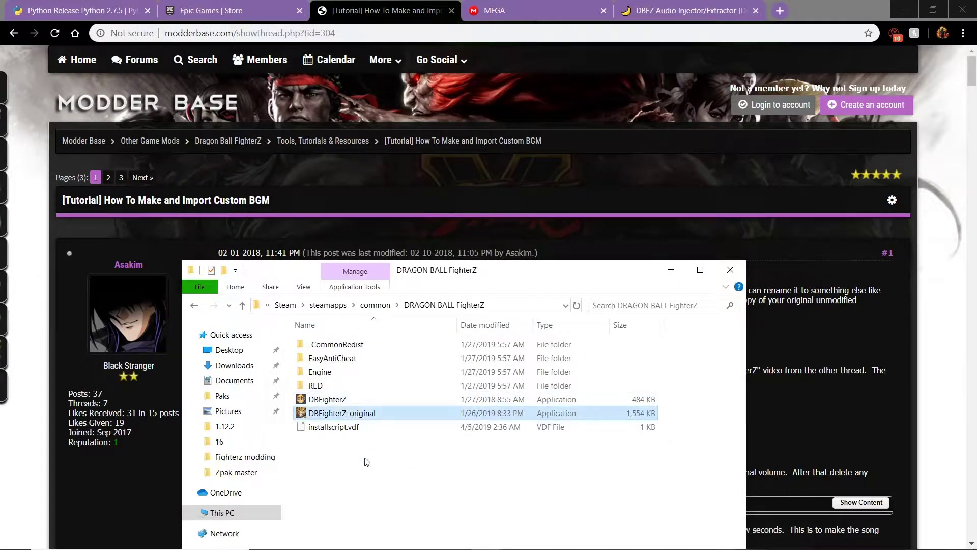
pyautogui.click(362, 448)
pyautogui.doubleClick(333, 358)
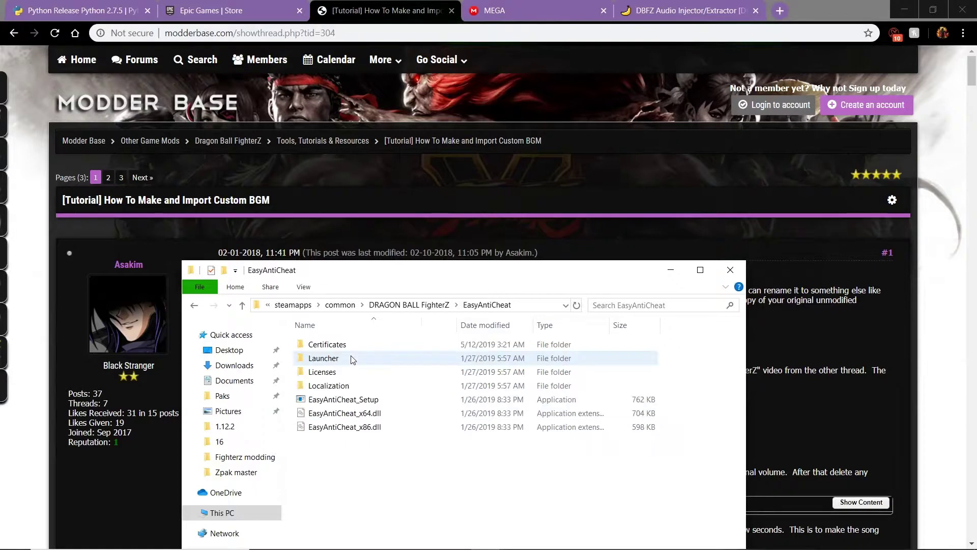
pyautogui.click(349, 401)
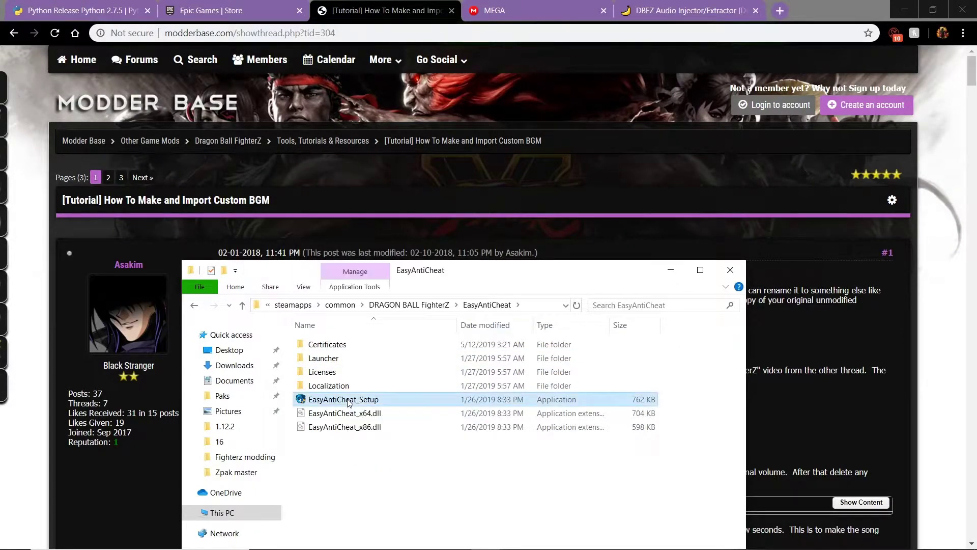
pyautogui.click(408, 304)
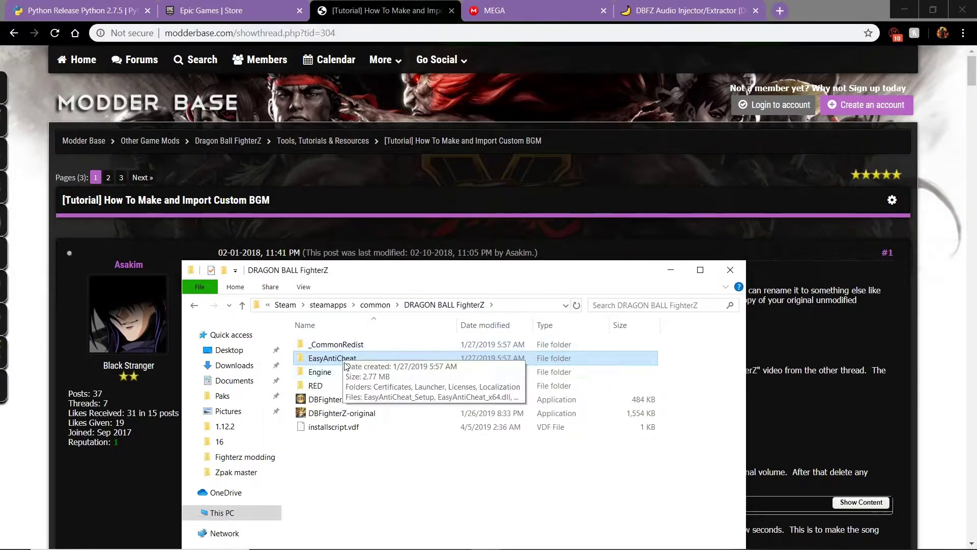
# Step: Open RED\Content\Paks\~mods
pyautogui.doubleClick(339, 385)
pyautogui.doubleClick(344, 358)
pyautogui.doubleClick(345, 358)
pyautogui.click(340, 345)
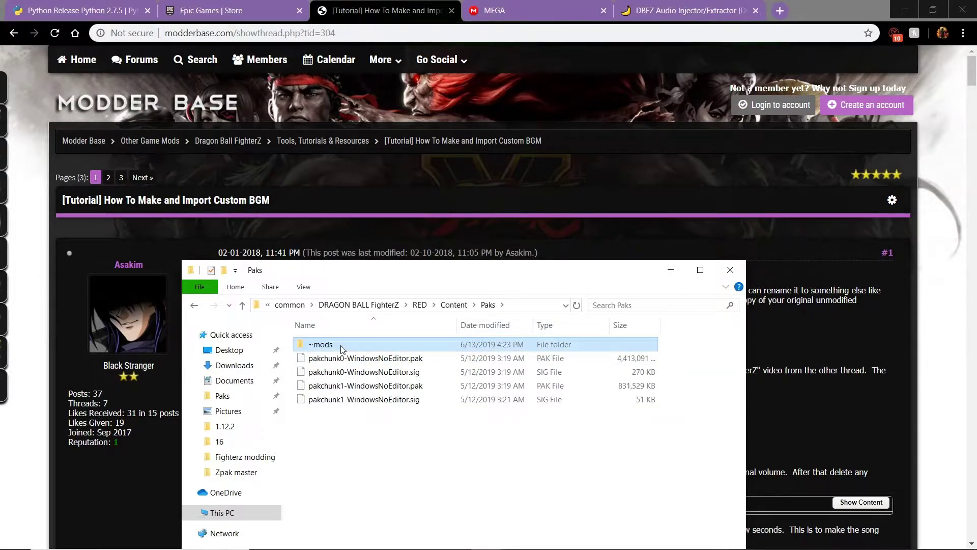
pyautogui.doubleClick(340, 345)
# Step: Drag new_P.pak from the Zpak master window onto ~mods and replace the existing file
pyautogui.click(488, 540)
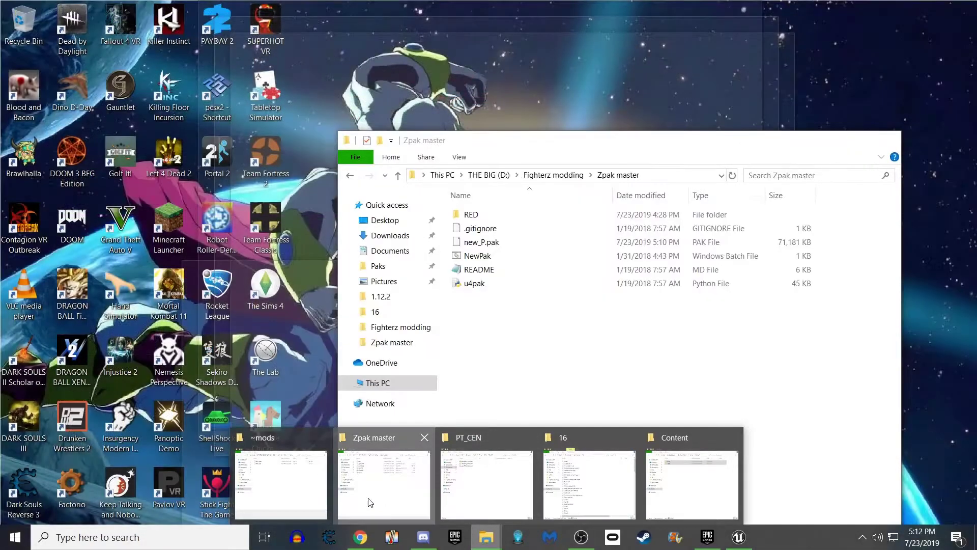
pyautogui.click(372, 501)
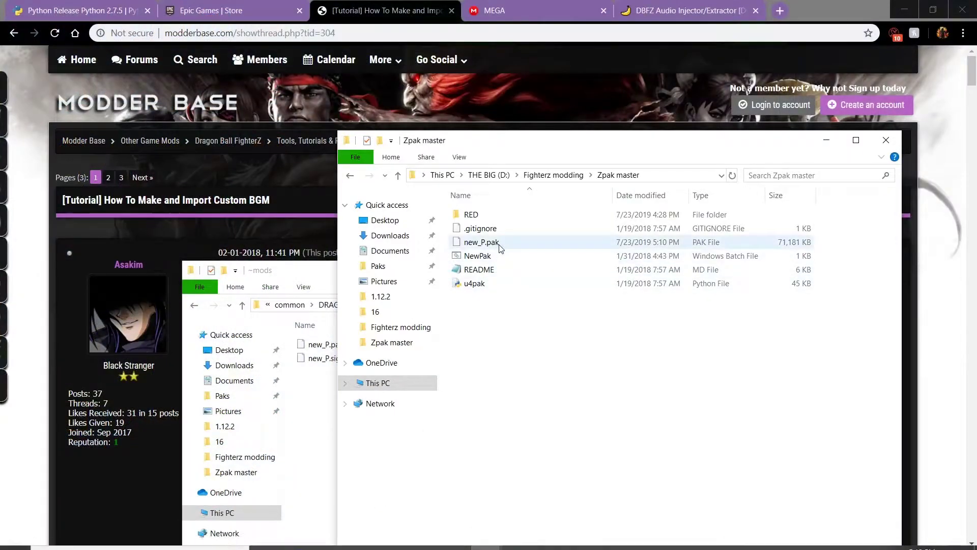
pyautogui.moveTo(501, 247); pyautogui.dragTo(306, 420)
pyautogui.click(456, 216)
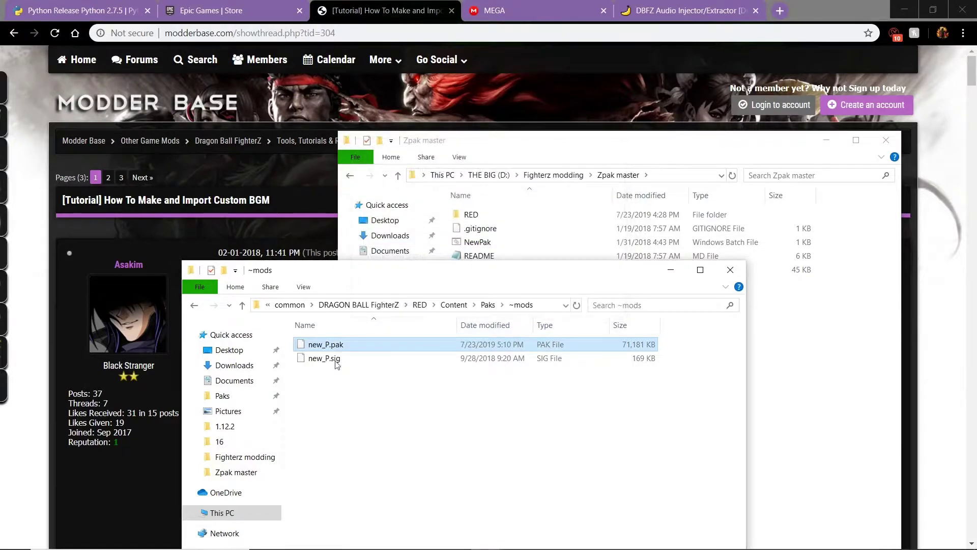
pyautogui.click(368, 396)
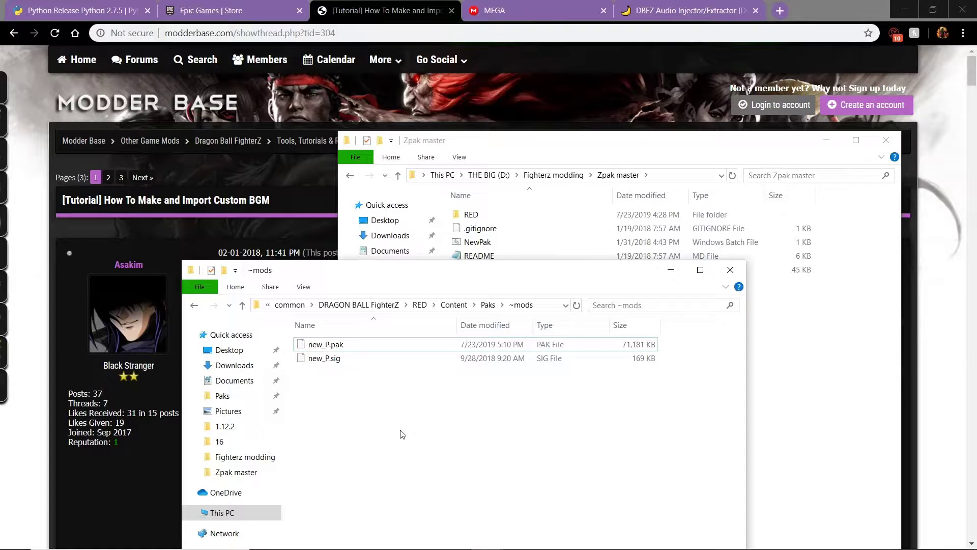
# Step: Browse the ZUmodel and Zunpacker folders under Fighterz modding, then return to the ~mods window
pyautogui.click(554, 174)
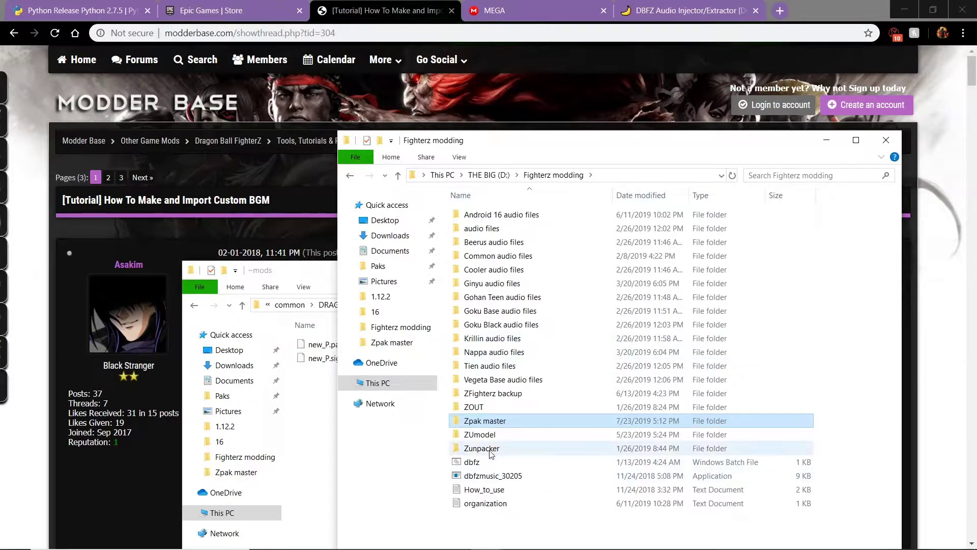
pyautogui.doubleClick(482, 434)
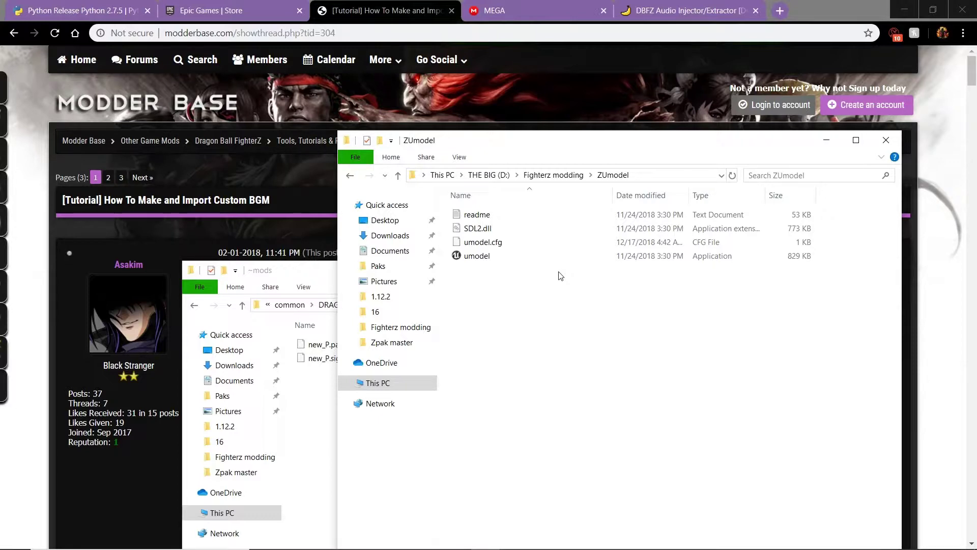
pyautogui.click(554, 174)
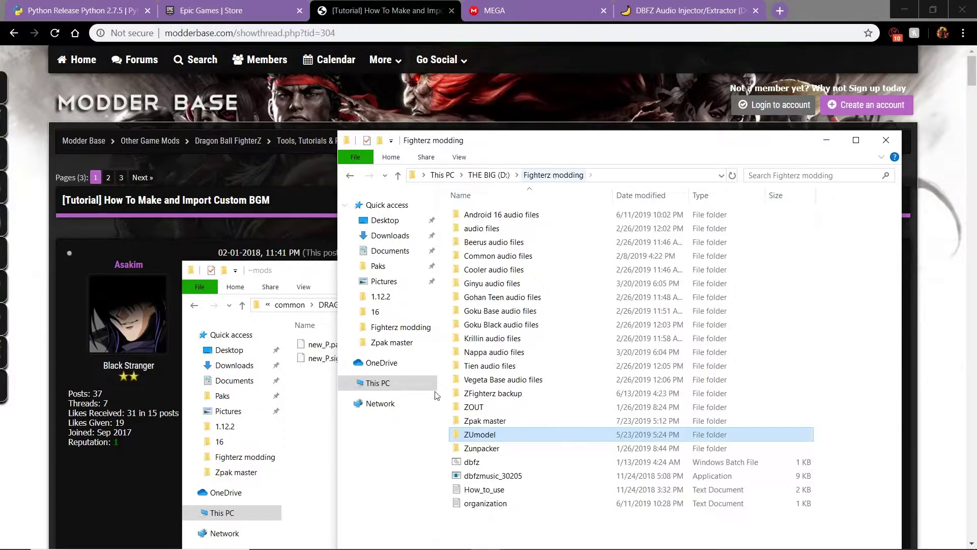
pyautogui.doubleClick(509, 453)
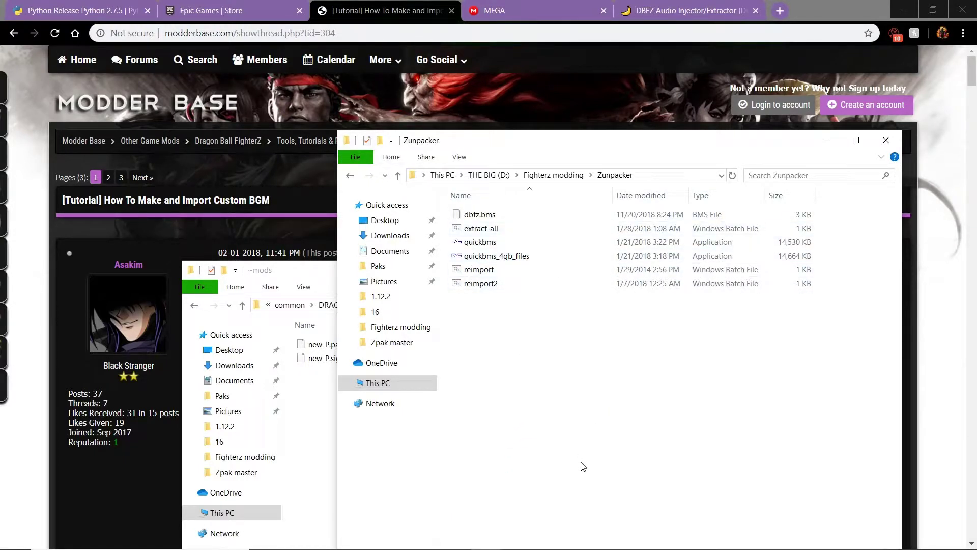
pyautogui.click(554, 175)
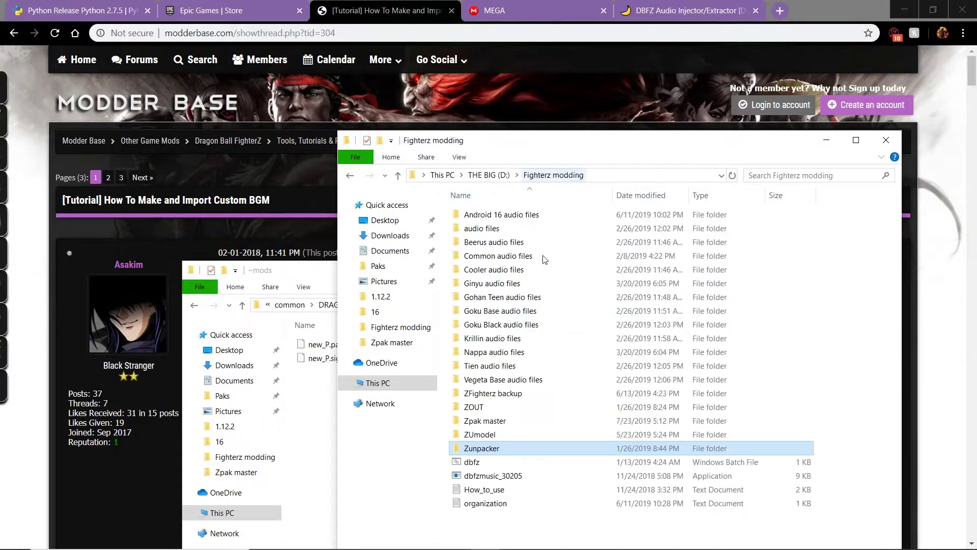
pyautogui.click(324, 442)
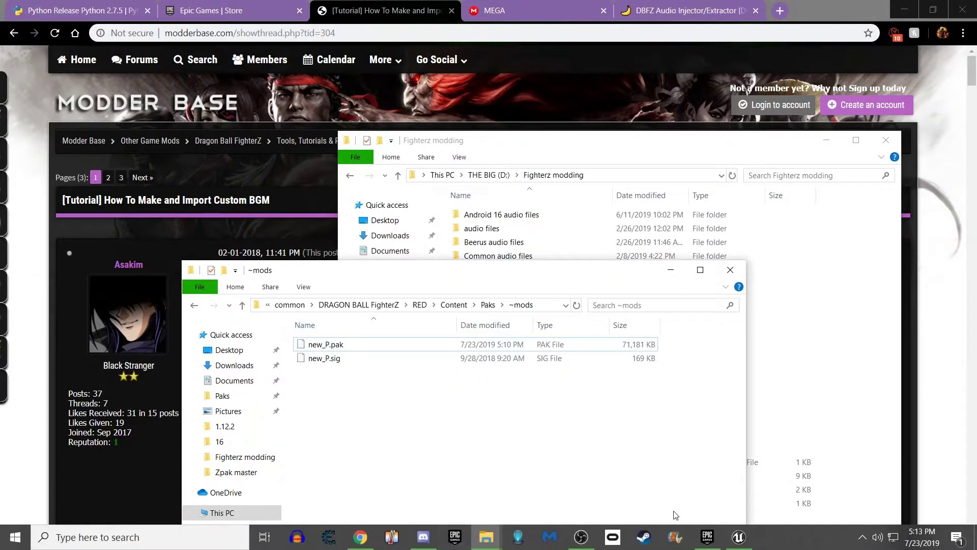
pyautogui.click(648, 543)
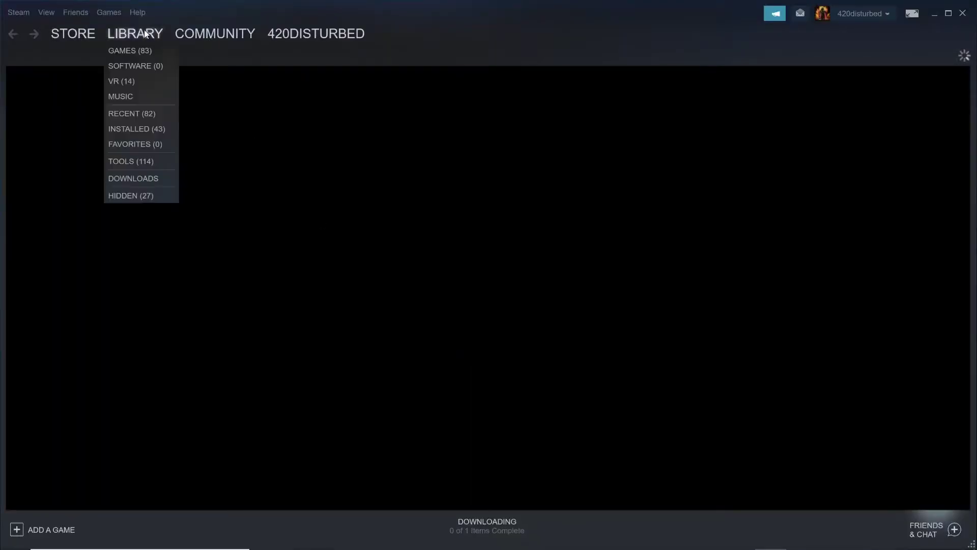
# Step: Open DRAGON BALL FighterZ from the Steam library list, close the controller prompt and press PLAY
pyautogui.click(139, 51)
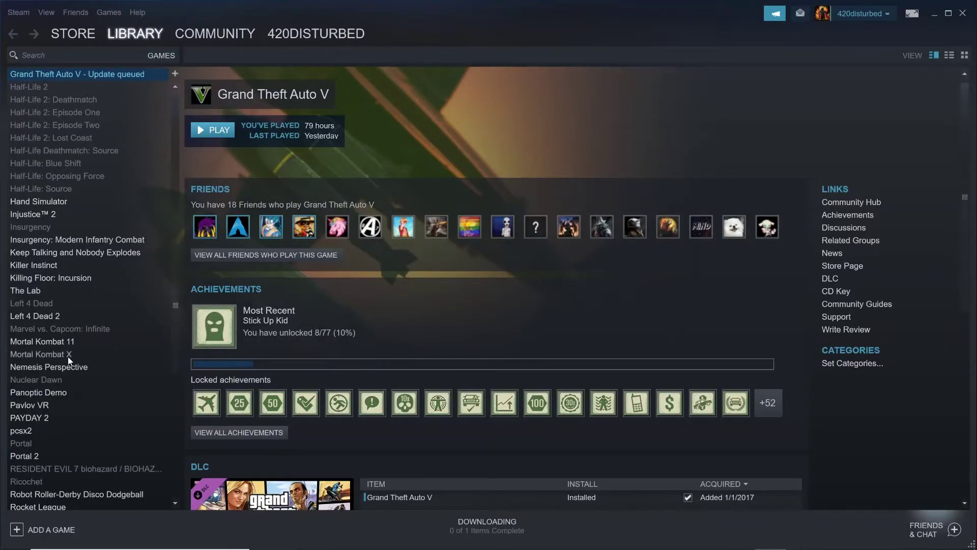
pyautogui.scroll(-3, 71, 365)
pyautogui.scroll(6, 71, 365)
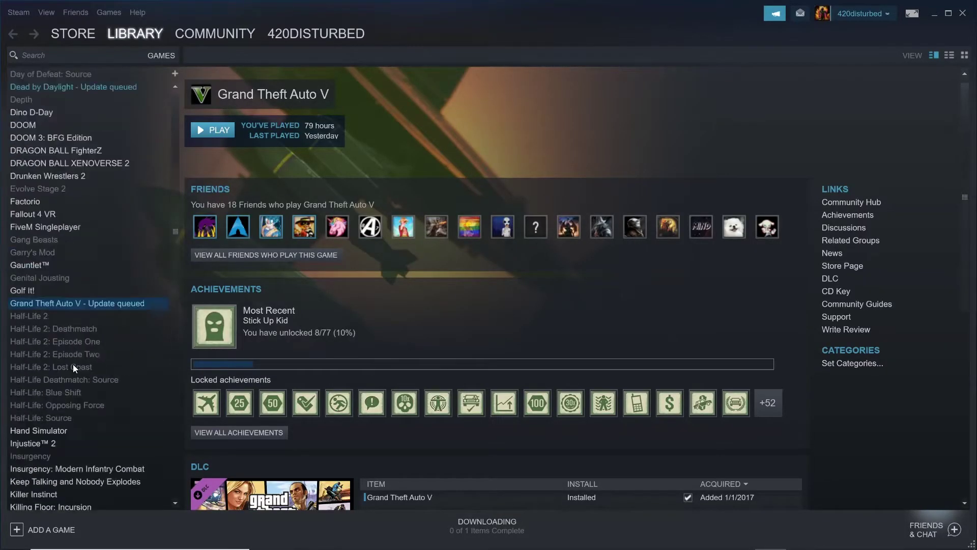
pyautogui.scroll(2, 72, 364)
pyautogui.click(79, 226)
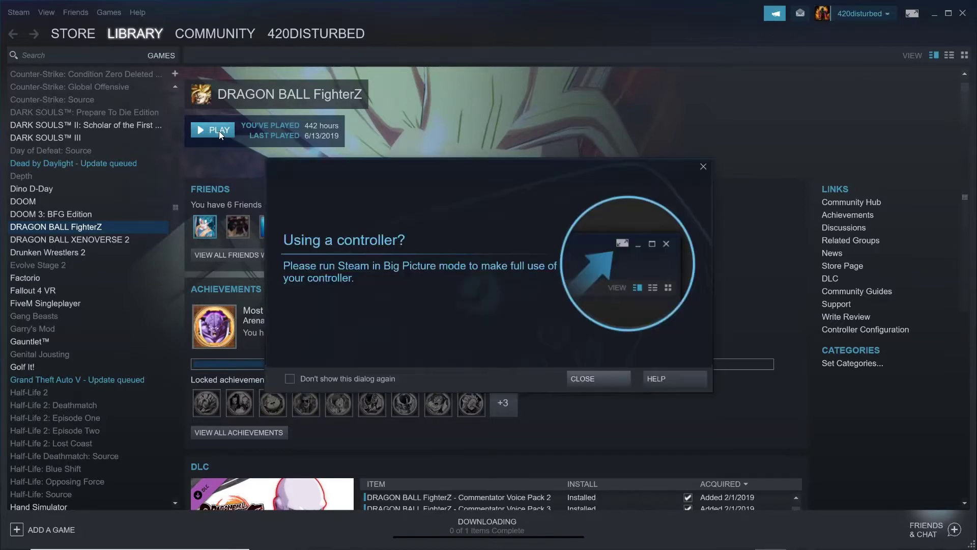
pyautogui.click(579, 377)
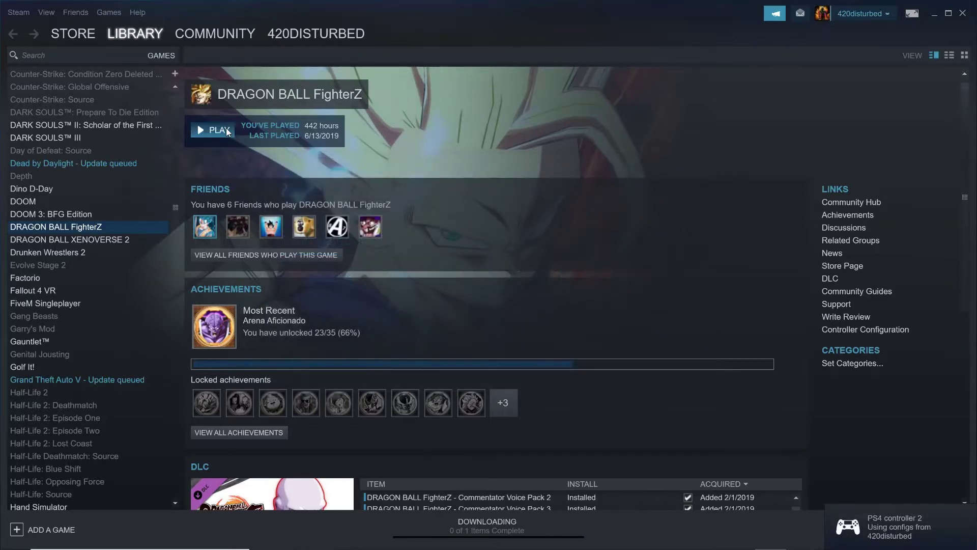
pyautogui.click(226, 129)
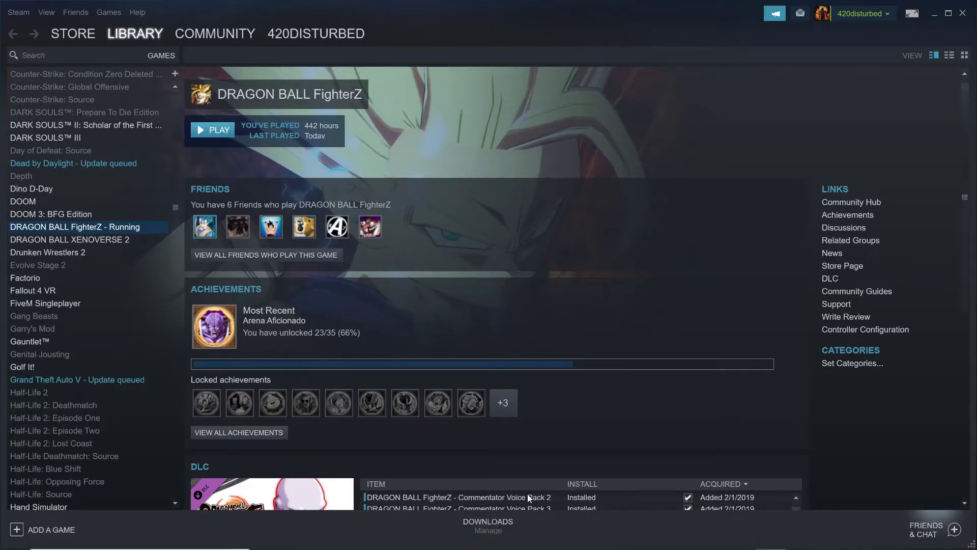
# Step: Scroll down the owned DLC list and back up while the game launches
pyautogui.scroll(-3, 636, 438)
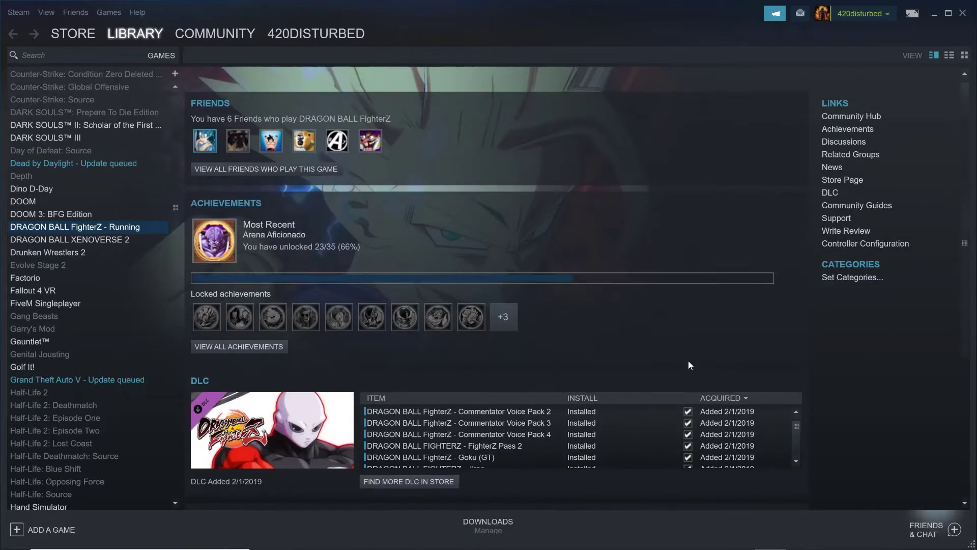
pyautogui.scroll(-10, 584, 439)
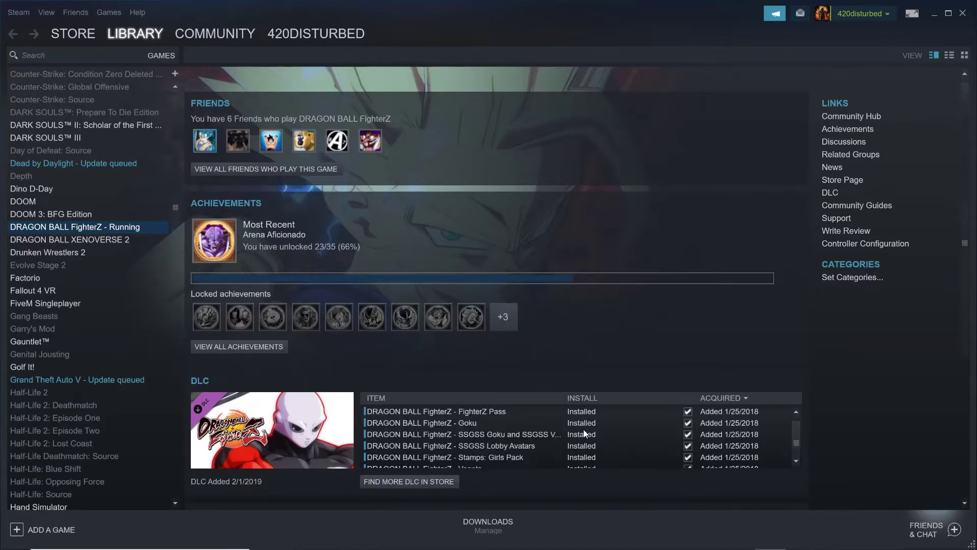
pyautogui.scroll(8, 584, 431)
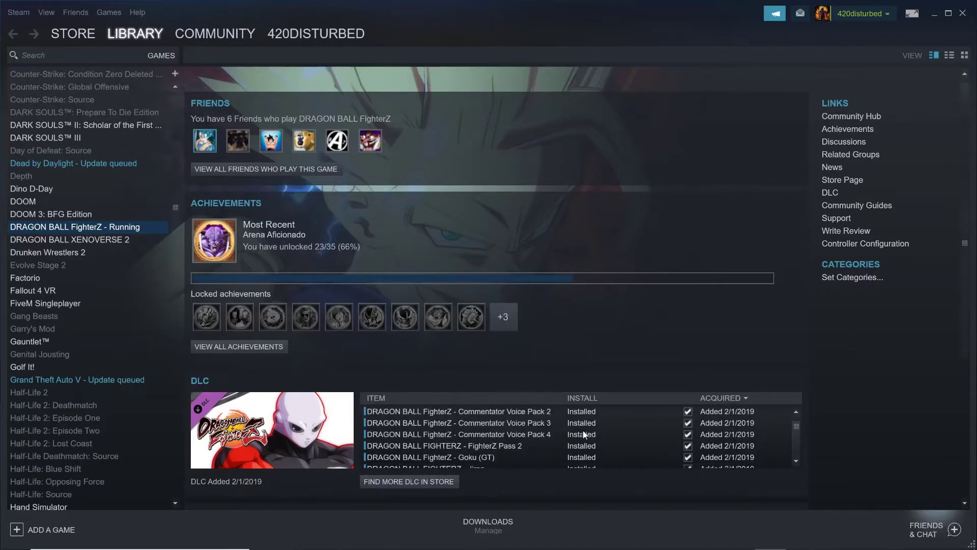
pyautogui.scroll(2, 656, 313)
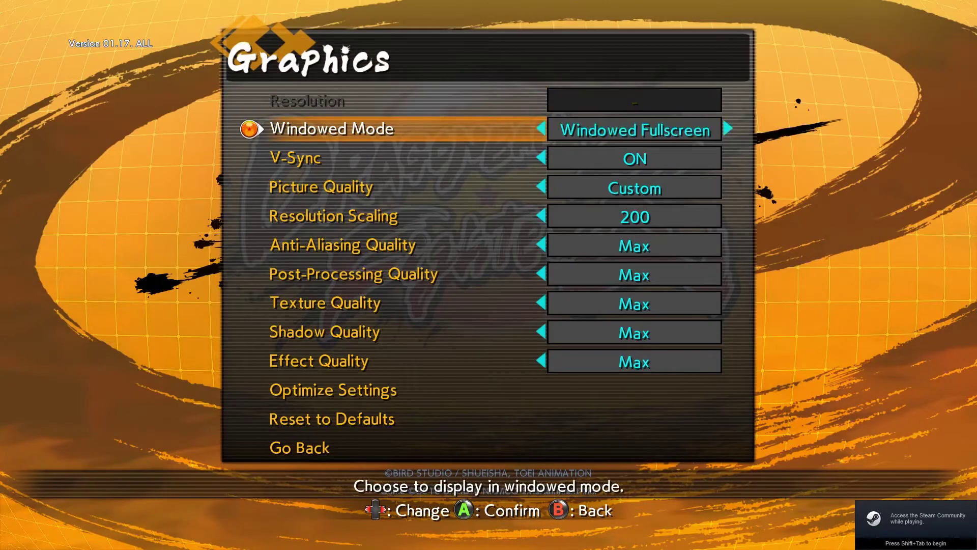
pyautogui.press('Right')
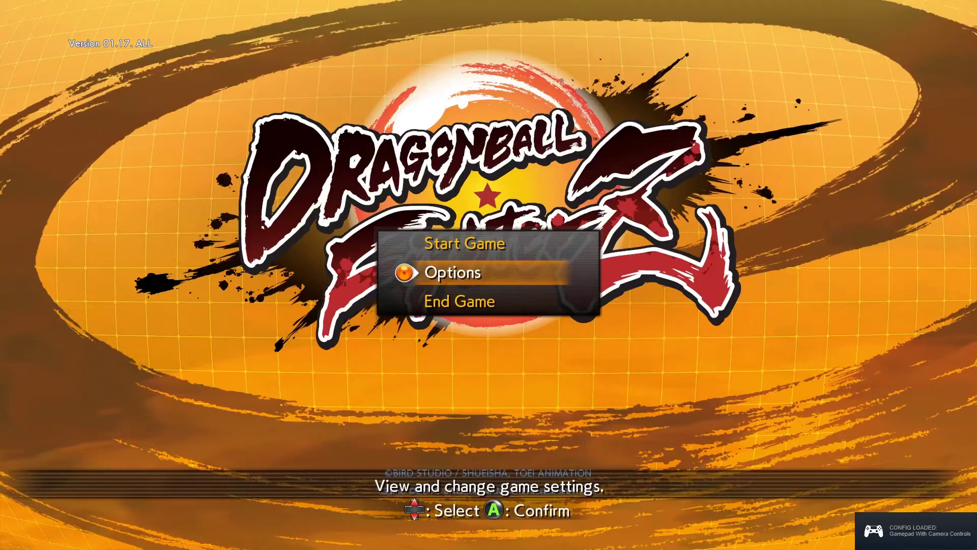
# Step: Set Windowed Mode to Windowed Fullscreen, check OBS, then choose Start Game on the title menu
pyautogui.press('super')
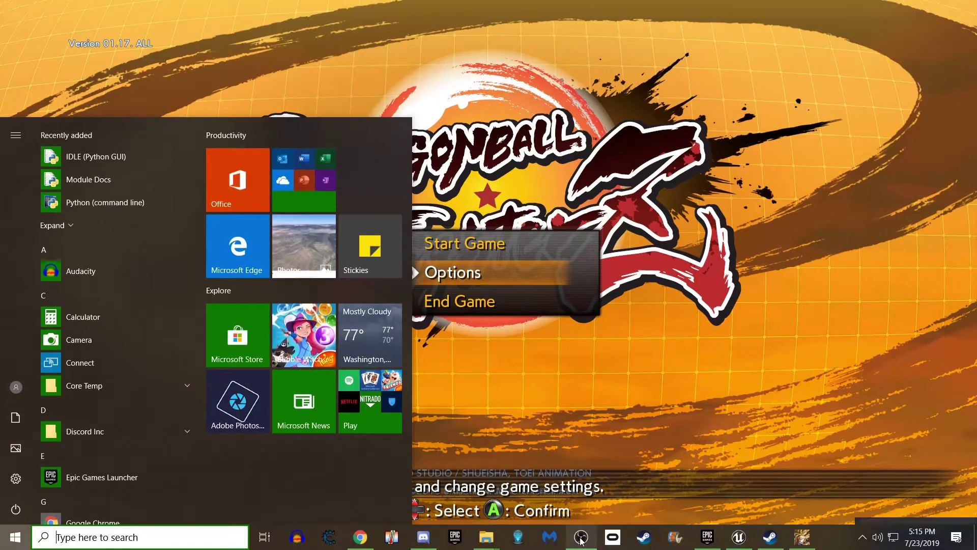
pyautogui.click(581, 537)
pyautogui.click(940, 7)
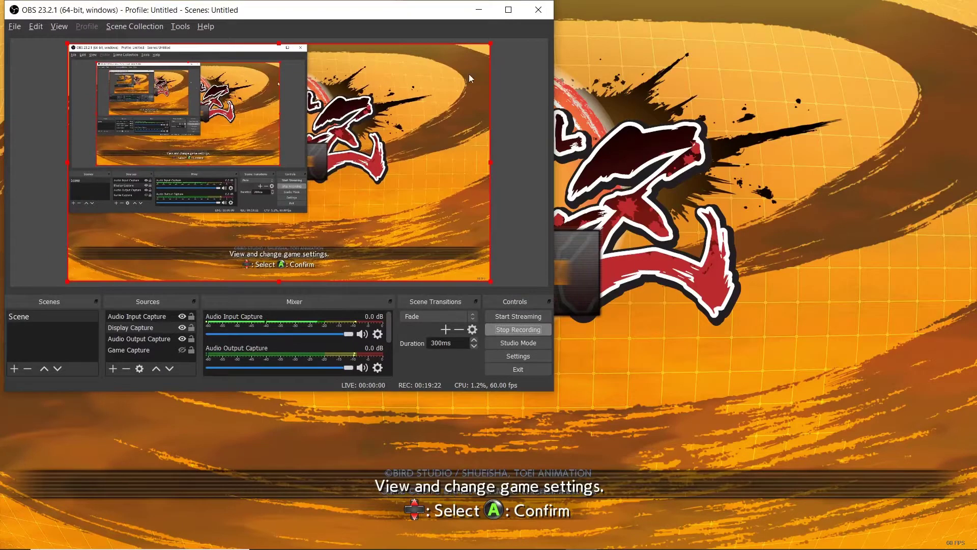
pyautogui.hotkey('alt', 'Tab')
pyautogui.press('Up')
pyautogui.press('Return')
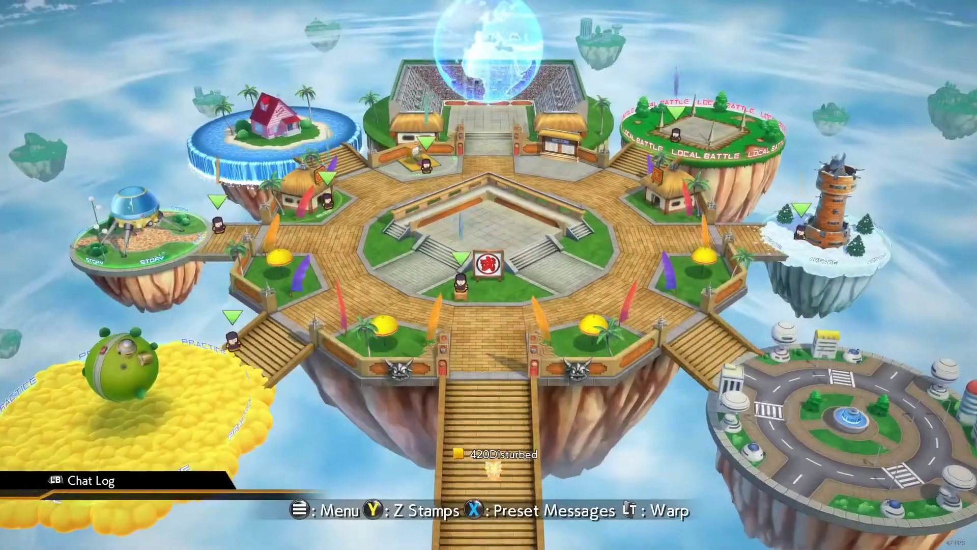
# Step: Walk the lobby avatar down to the Practice reception and talk to it
pyautogui.press('w')
pyautogui.press('a')
pyautogui.press('w')
pyautogui.press('Return')
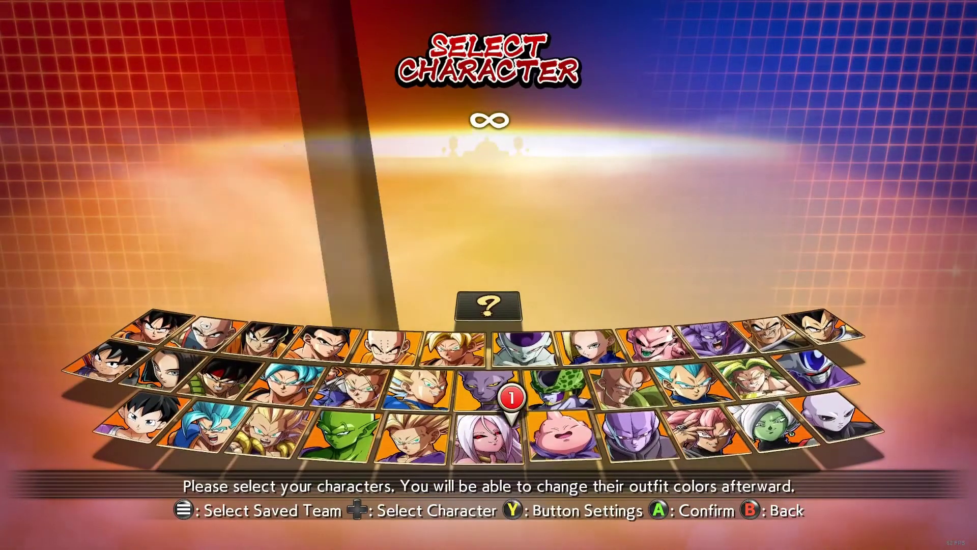
# Step: Pick Cell, Frieza and Broly as the player team and confirm its colours
pyautogui.press('w')
pyautogui.press('w')
pyautogui.press('s')
pyautogui.press('Return')
pyautogui.press('w')
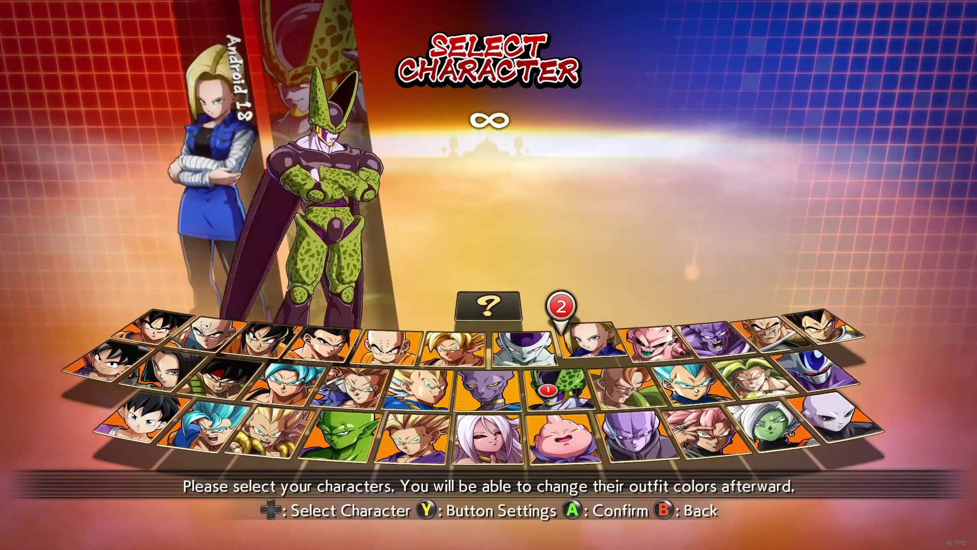
pyautogui.press('a')
pyautogui.press('Return')
pyautogui.press('d')
pyautogui.press('s')
pyautogui.press('d')
pyautogui.press('d')
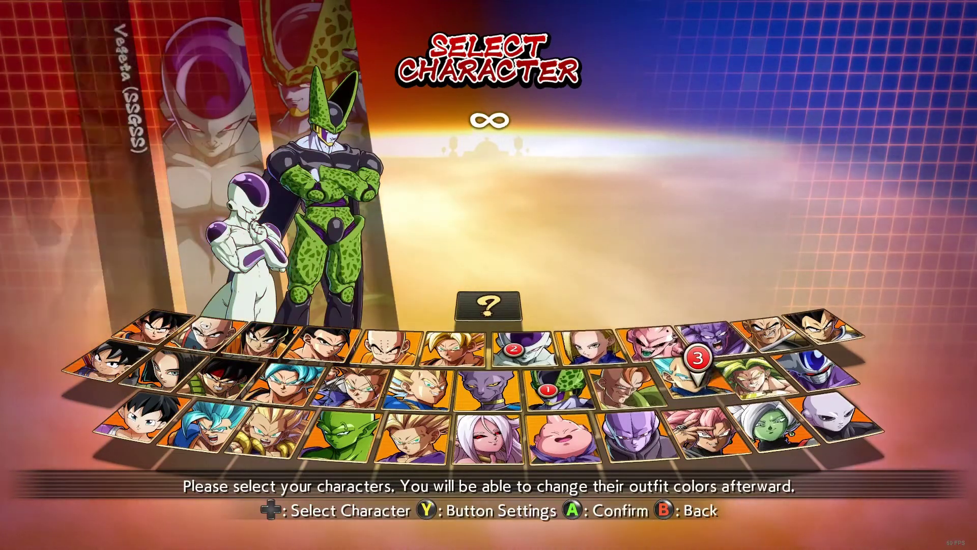
pyautogui.press('d')
pyautogui.press('Return')
pyautogui.press('Return')
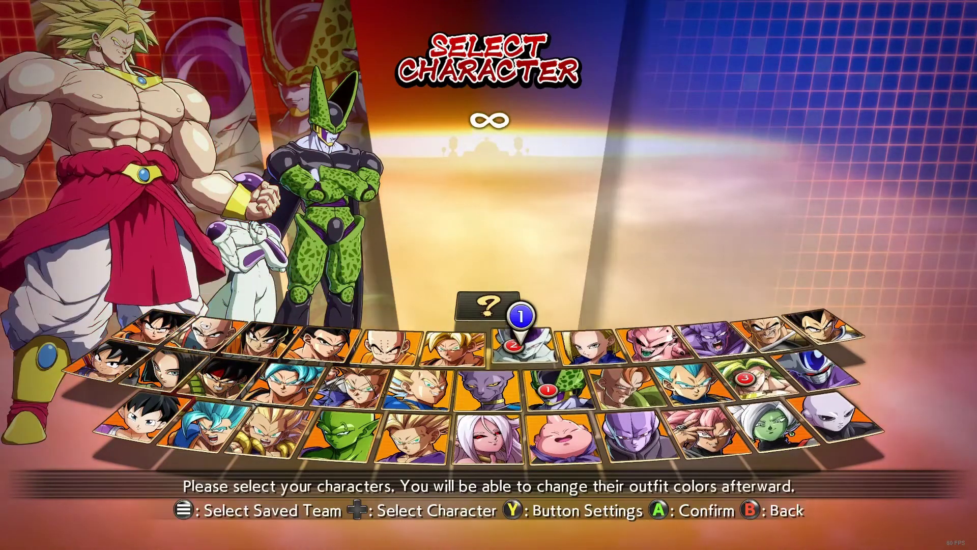
# Step: Pick Captain Ginyu and Android 16 as the first two dummy fighters
pyautogui.press('s')
pyautogui.press('s')
pyautogui.press('a')
pyautogui.press('a')
pyautogui.press('w')
pyautogui.press('a')
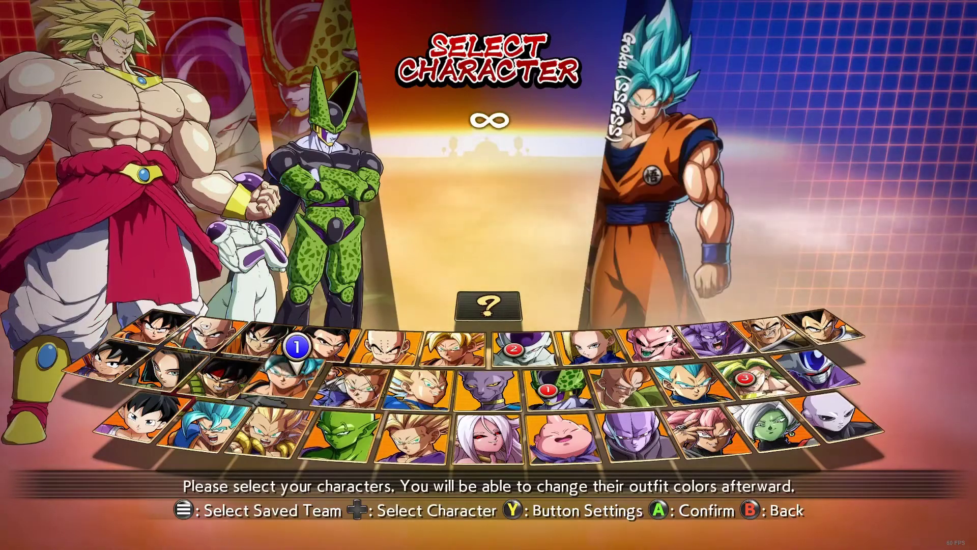
pyautogui.press('d')
pyautogui.press('d')
pyautogui.press('d')
pyautogui.press('d')
pyautogui.press('d')
pyautogui.press('d')
pyautogui.press('w')
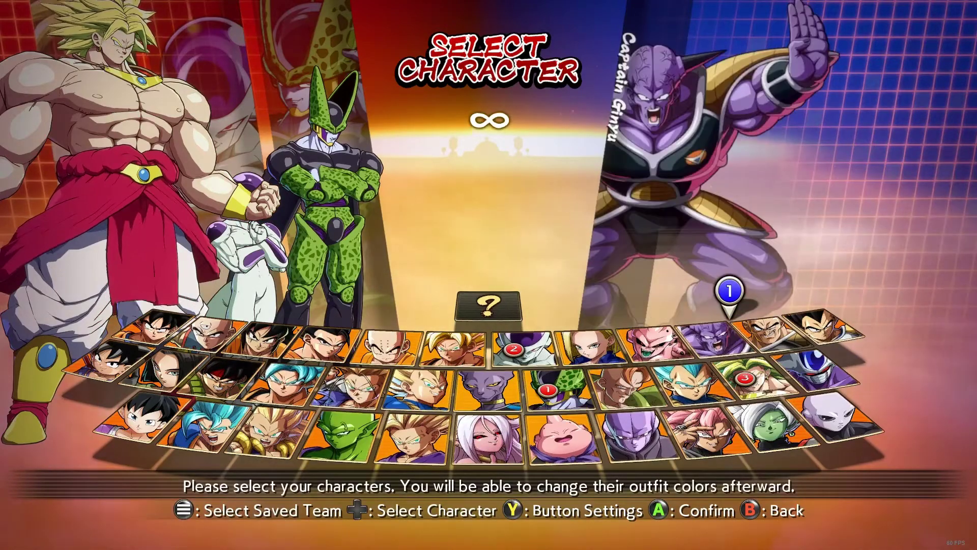
pyautogui.press('Return')
pyautogui.press('s')
pyautogui.press('a')
pyautogui.press('a')
pyautogui.press('a')
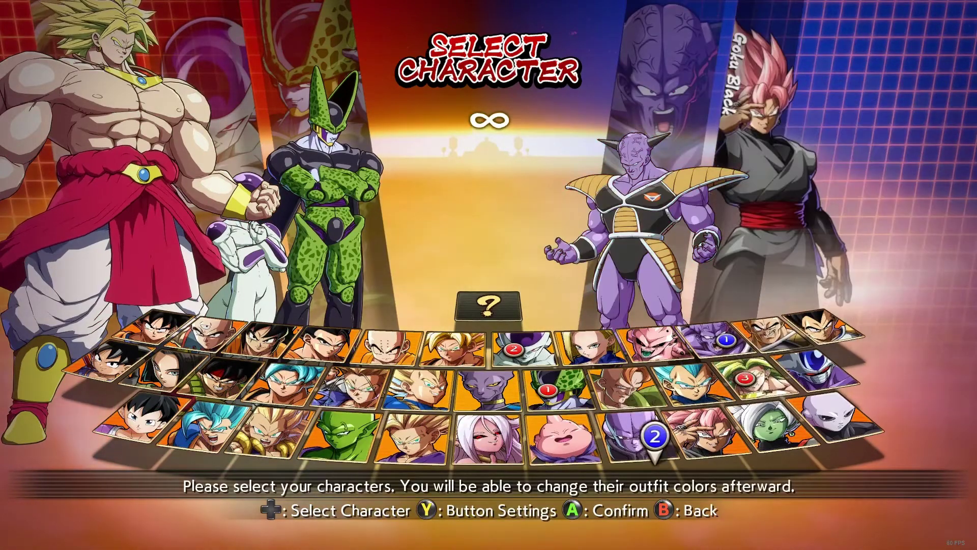
pyautogui.press('a')
pyautogui.press('a')
pyautogui.press('a')
pyautogui.press('w')
pyautogui.press('a')
pyautogui.press('w')
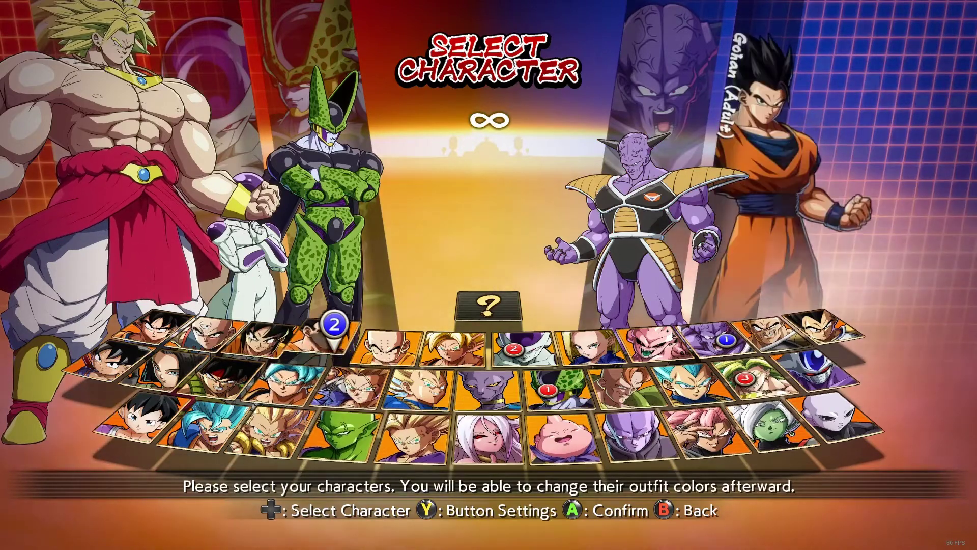
pyautogui.press('d')
pyautogui.press('d')
pyautogui.press('d')
pyautogui.press('d')
pyautogui.press('s')
pyautogui.press('Return')
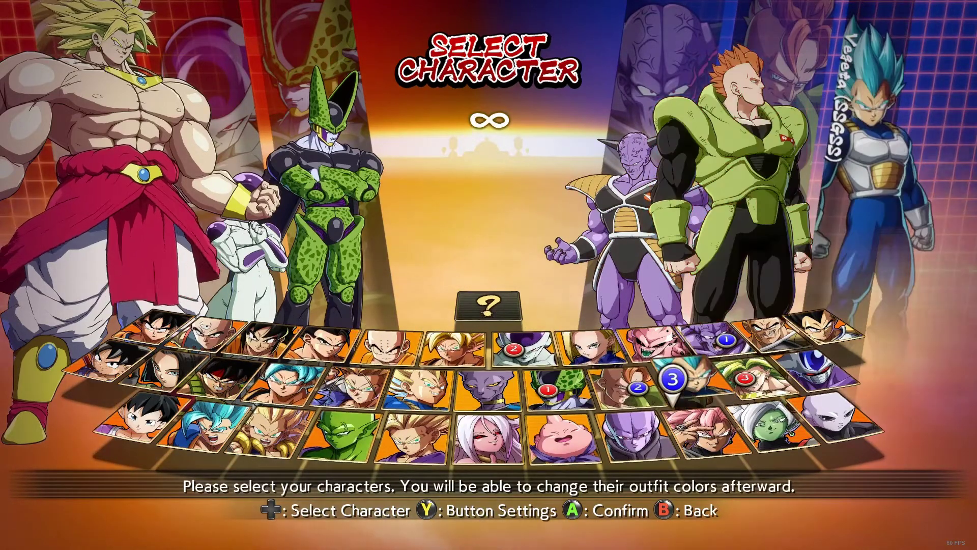
# Step: Pick Nappa as the third opponent and confirm colours to reach stage selection
pyautogui.press('s')
pyautogui.press('a')
pyautogui.press('w')
pyautogui.press('a')
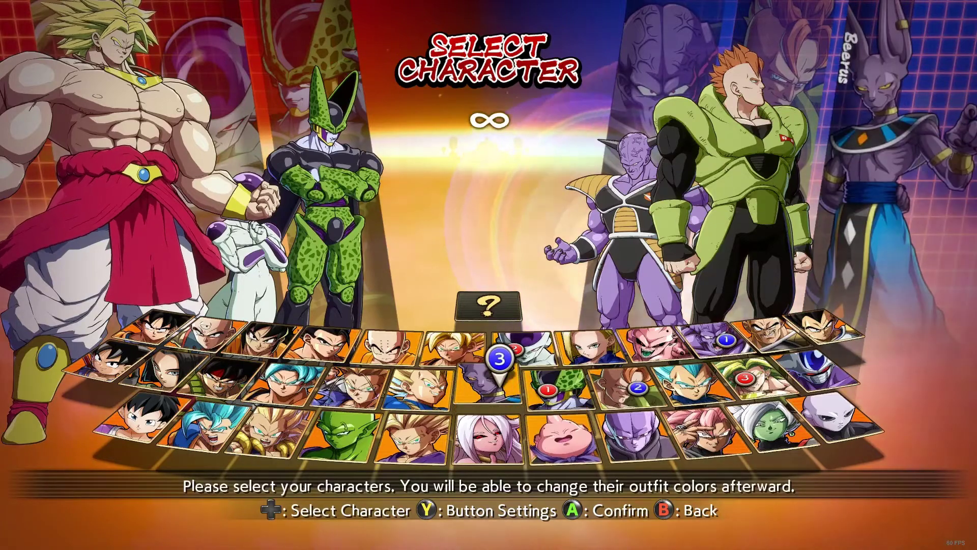
pyautogui.press('s')
pyautogui.press('w')
pyautogui.press('d')
pyautogui.press('a')
pyautogui.press('d')
pyautogui.press('d')
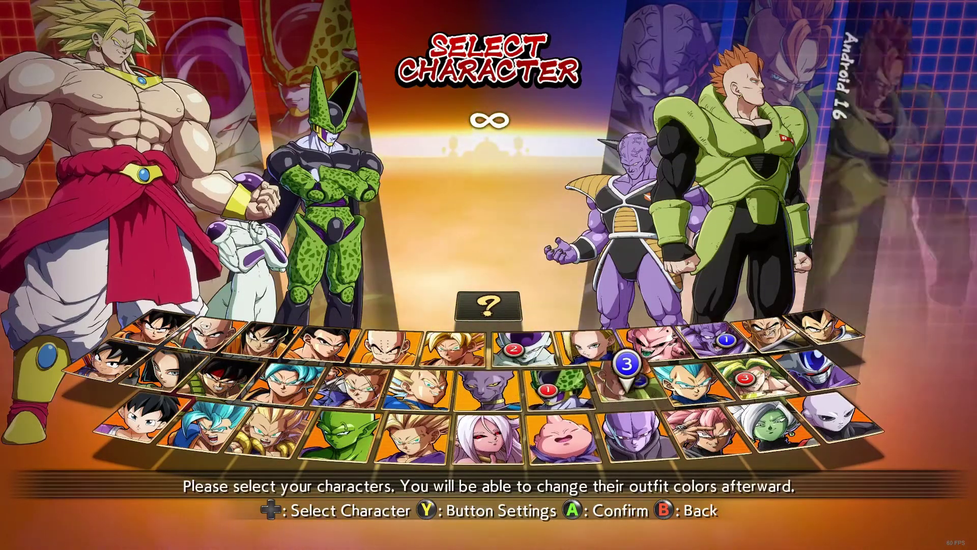
pyautogui.press('d')
pyautogui.press('d')
pyautogui.press('d')
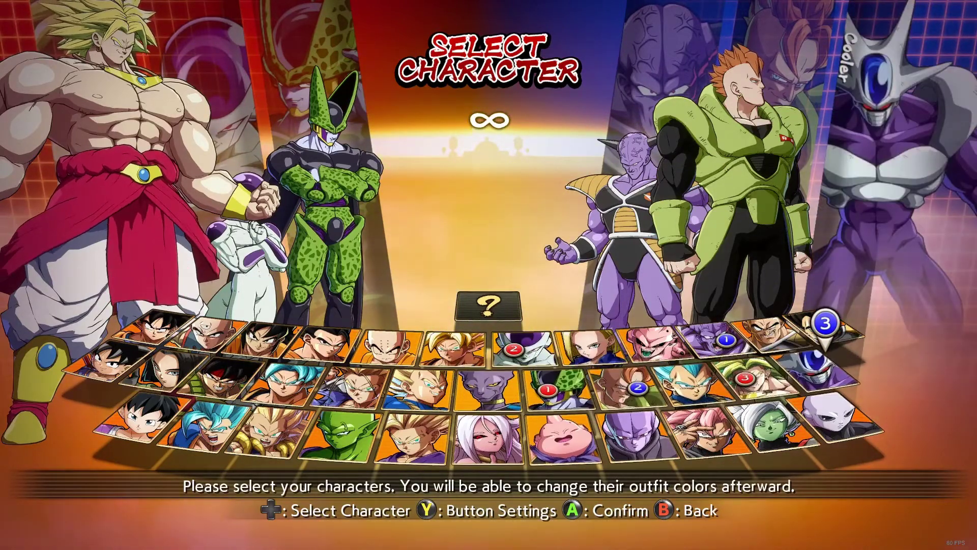
pyautogui.press('w')
pyautogui.press('s')
pyautogui.press('w')
pyautogui.press('Return')
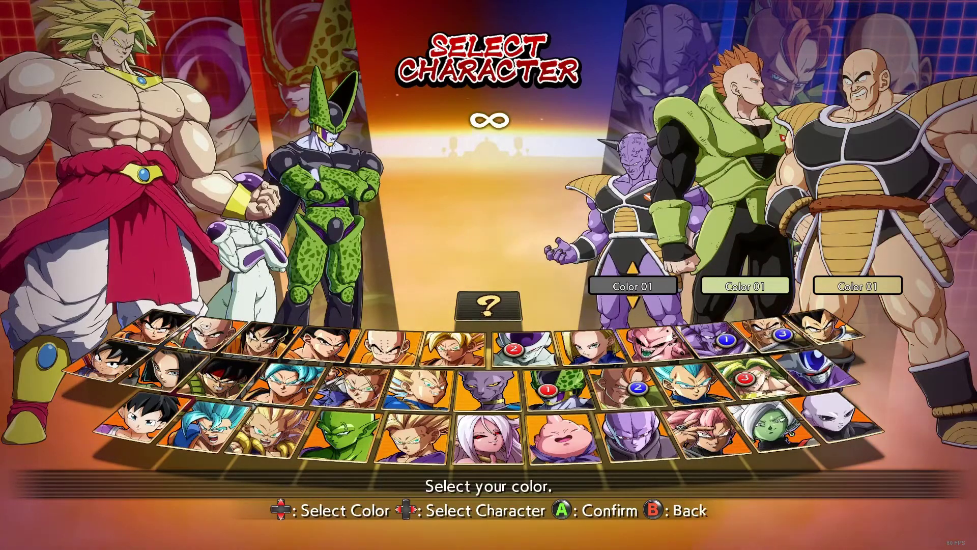
pyautogui.press('Return')
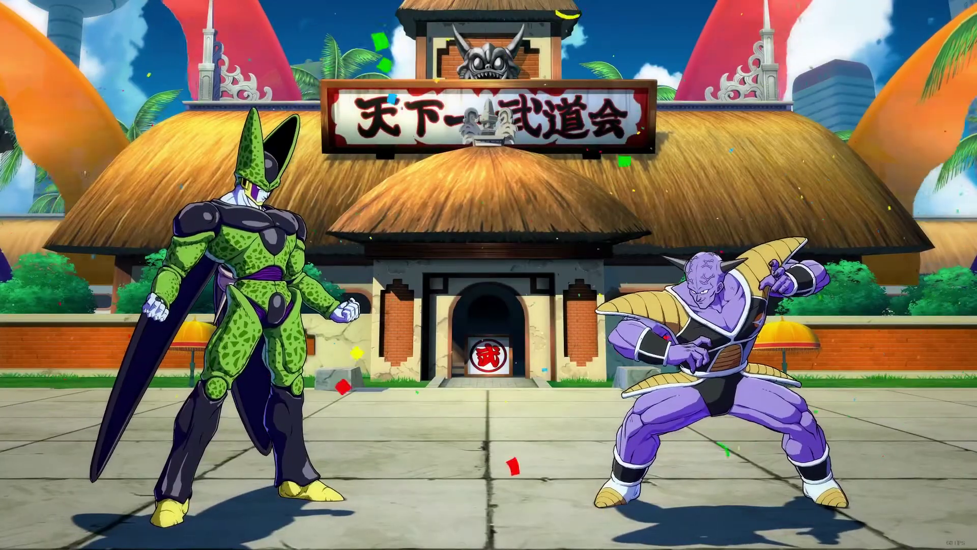
# Step: In Info Display Settings, turn on command history and damage info and hide the virtual controller
pyautogui.press('Escape')
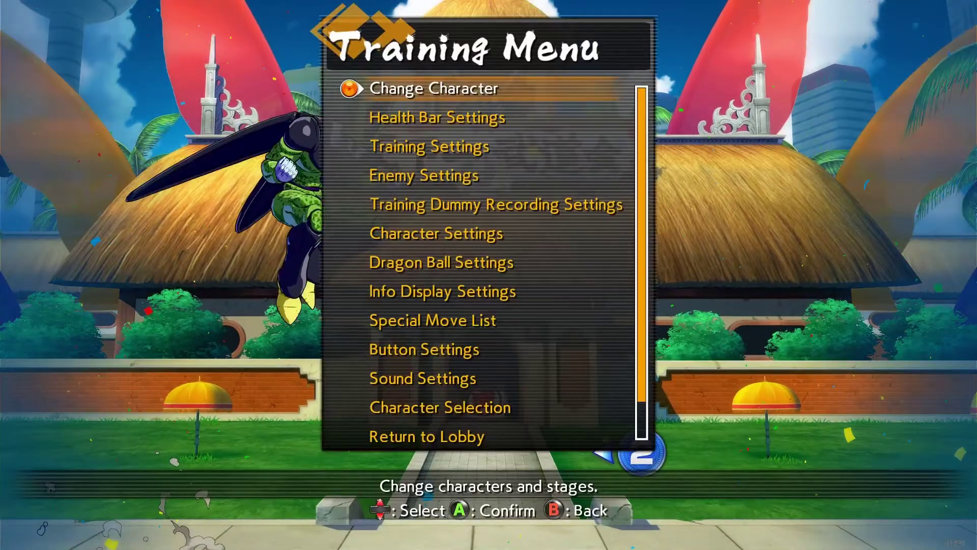
pyautogui.press('Down')
pyautogui.press('Down')
pyautogui.press('Down')
pyautogui.press('Down')
pyautogui.press('Down')
pyautogui.press('Down')
pyautogui.press('Down')
pyautogui.press('Return')
pyautogui.press('Right')
pyautogui.press('Down')
pyautogui.press('Right')
pyautogui.press('Down')
pyautogui.press('Right')
pyautogui.press('Down')
pyautogui.press('Up')
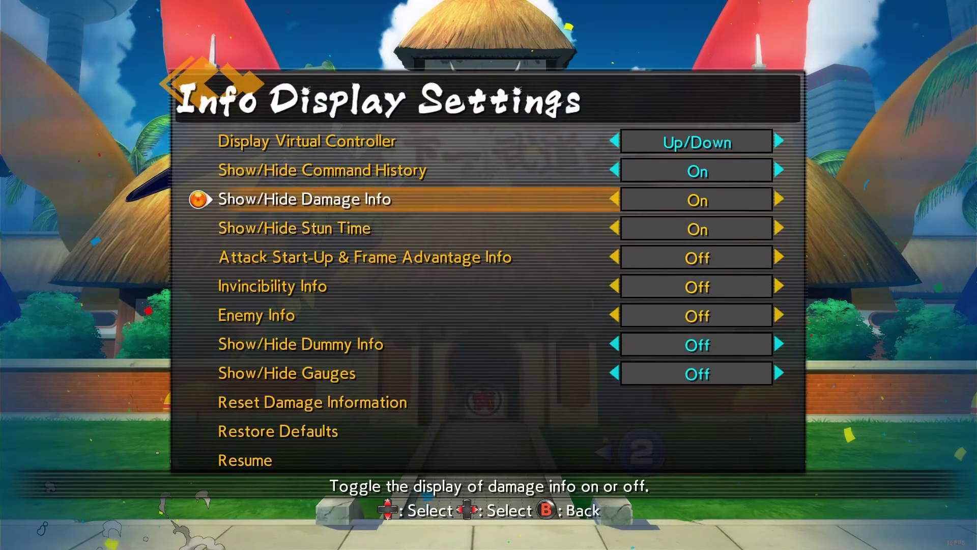
pyautogui.press('Up')
pyautogui.press('Up')
pyautogui.press('Left')
# Step: Turn on stun time, dummy info and gauges, leaving attack start-up, invincibility and enemy info off
pyautogui.press('Down')
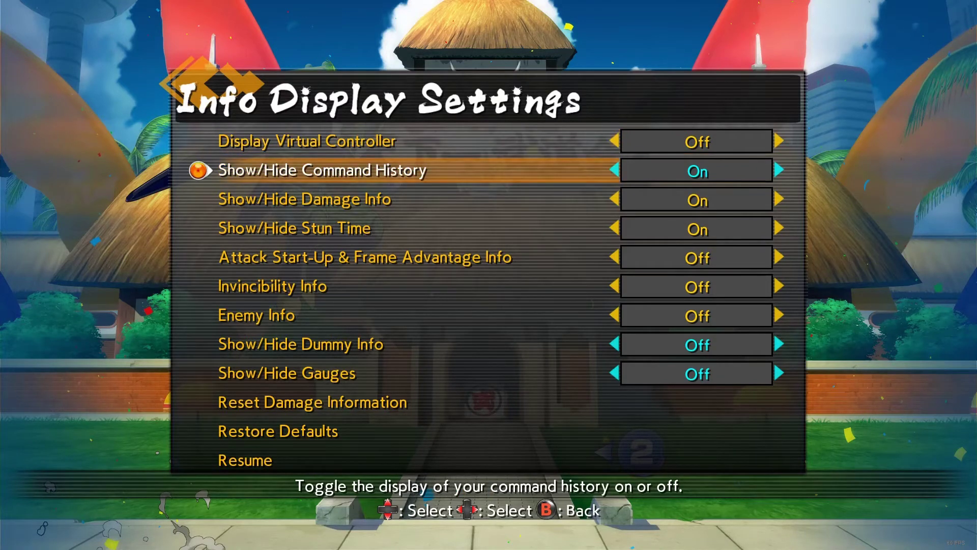
pyautogui.press('Down')
pyautogui.press('Down')
pyautogui.press('Down')
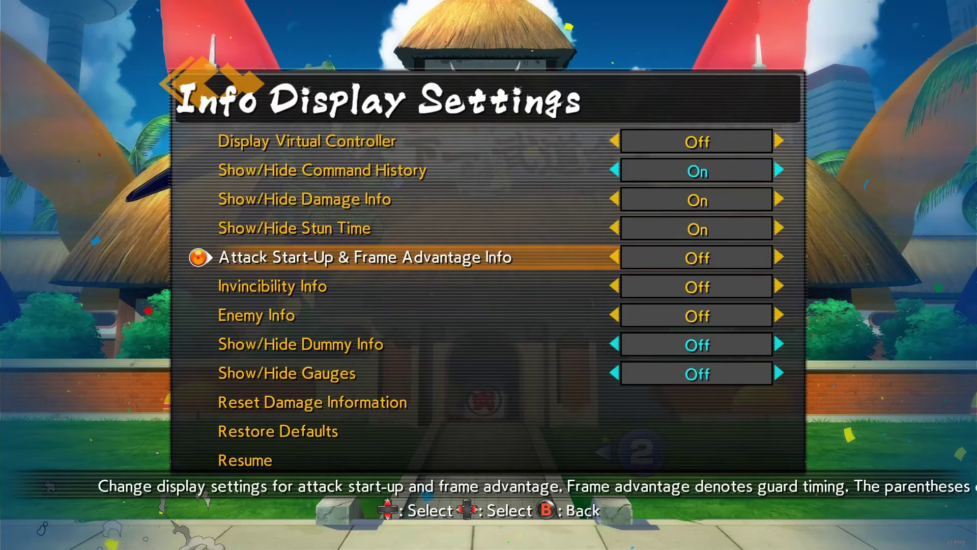
pyautogui.press('Right')
pyautogui.press('Down')
pyautogui.press('Right')
pyautogui.press('Down')
pyautogui.press('Right')
pyautogui.press('Down')
pyautogui.press('Right')
pyautogui.press('Down')
pyautogui.press('Right')
pyautogui.press('Up')
pyautogui.press('Up')
pyautogui.press('Left')
pyautogui.press('Up')
pyautogui.press('Left')
pyautogui.press('Up')
# Step: Resume training and dash Cell toward Captain Ginyu
pyautogui.press('Left')
pyautogui.press('Up')
pyautogui.press('Up')
pyautogui.press('Up')
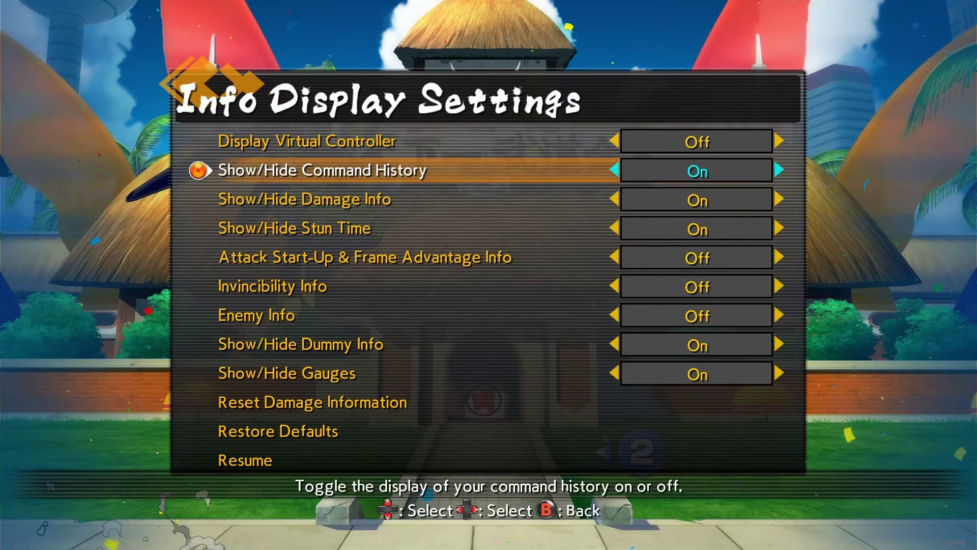
pyautogui.press('Escape')
pyautogui.press('Escape')
pyautogui.press('Right')
pyautogui.press('Right')
pyautogui.press('Left')
pyautogui.press('Left')
pyautogui.press('Left')
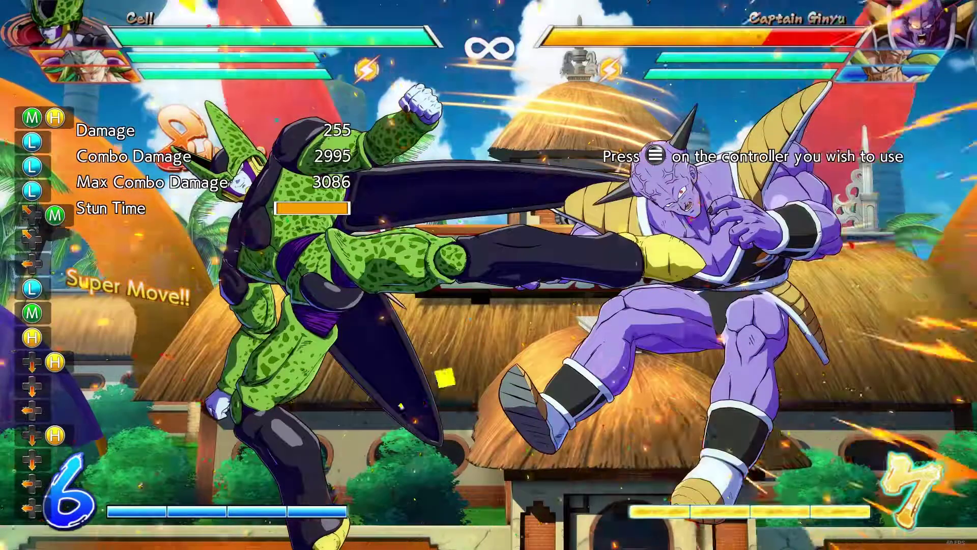
# Step: Pause the Cell versus Captain Ginyu match into the Training Menu after the combo
pyautogui.press('Escape')
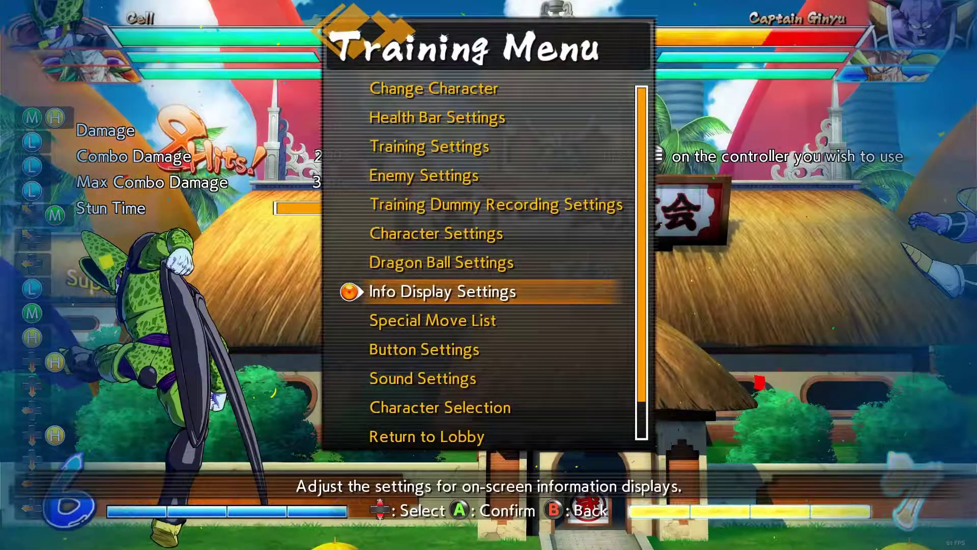